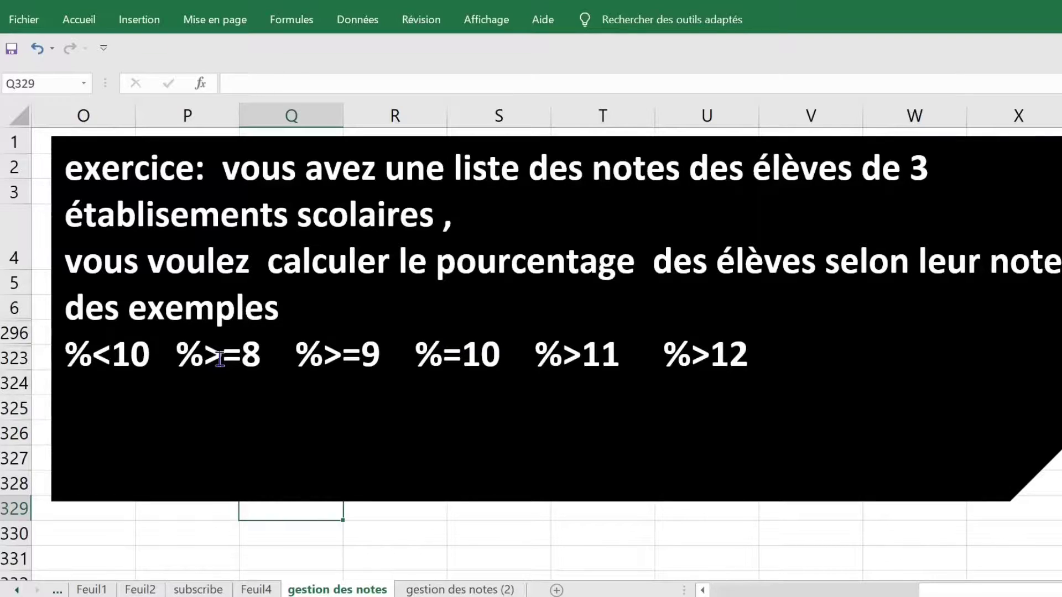
Unhide the hidden rows between row 5 and row 329 in the grades list.
{"action": "left_click", "coordinate": [401, 527]}
{"action": "key", "text": "ctrl+Home"}
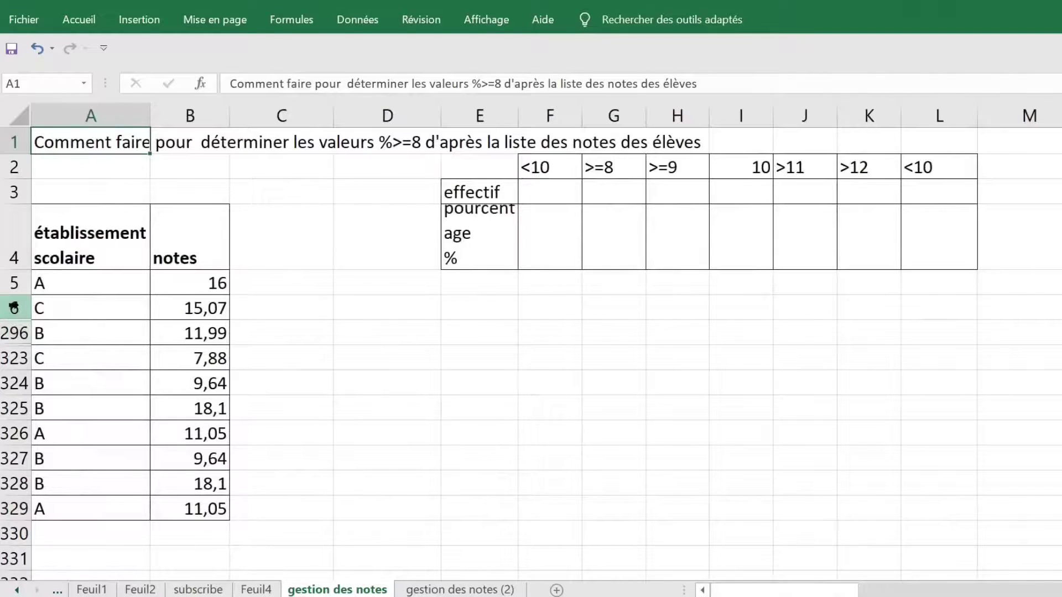
{"action": "left_click_drag", "start_coordinate": [14, 282], "coordinate": [21, 520]}
{"action": "right_click", "coordinate": [25, 331]}
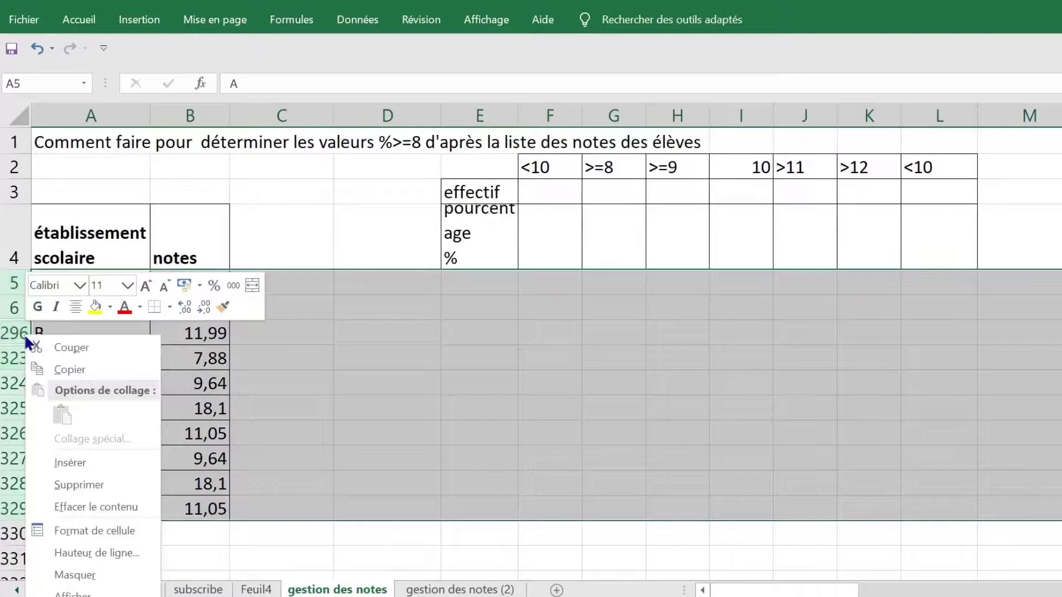
{"action": "left_click", "coordinate": [72, 593]}
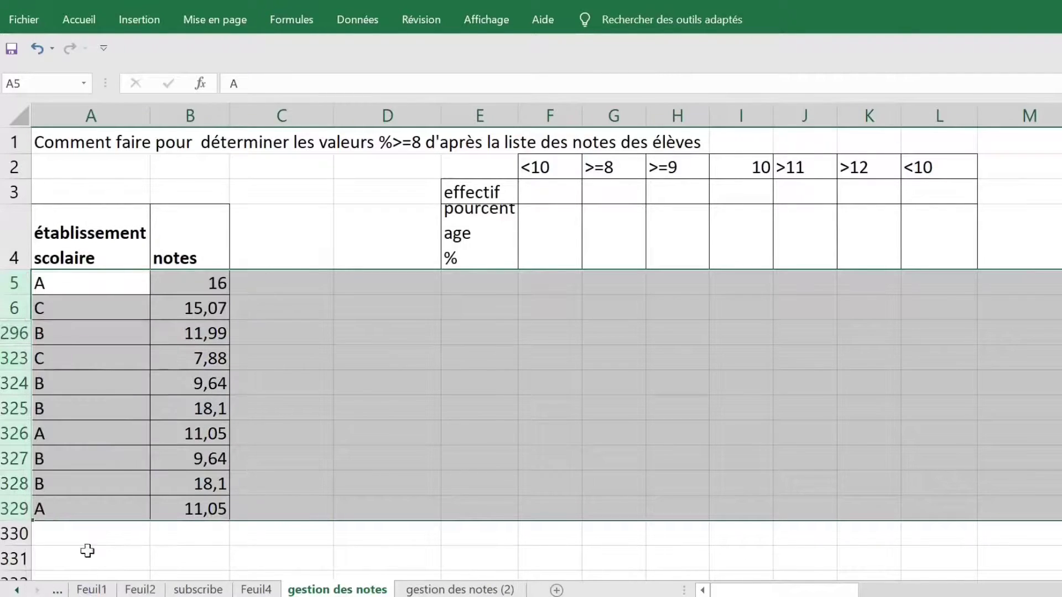
{"action": "left_click", "coordinate": [111, 310]}
Create named ranges for the whole school and grades table, using only the top row as names.
{"action": "left_click_drag", "start_coordinate": [81, 232], "coordinate": [98, 433]}
{"action": "left_click", "coordinate": [99, 308]}
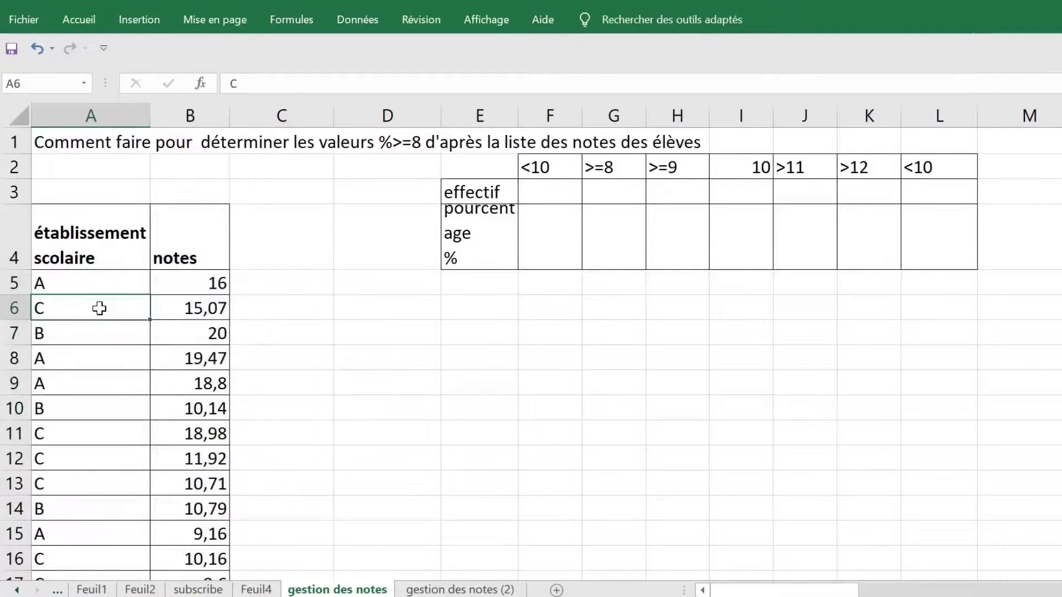
{"action": "key", "text": "ctrl+a"}
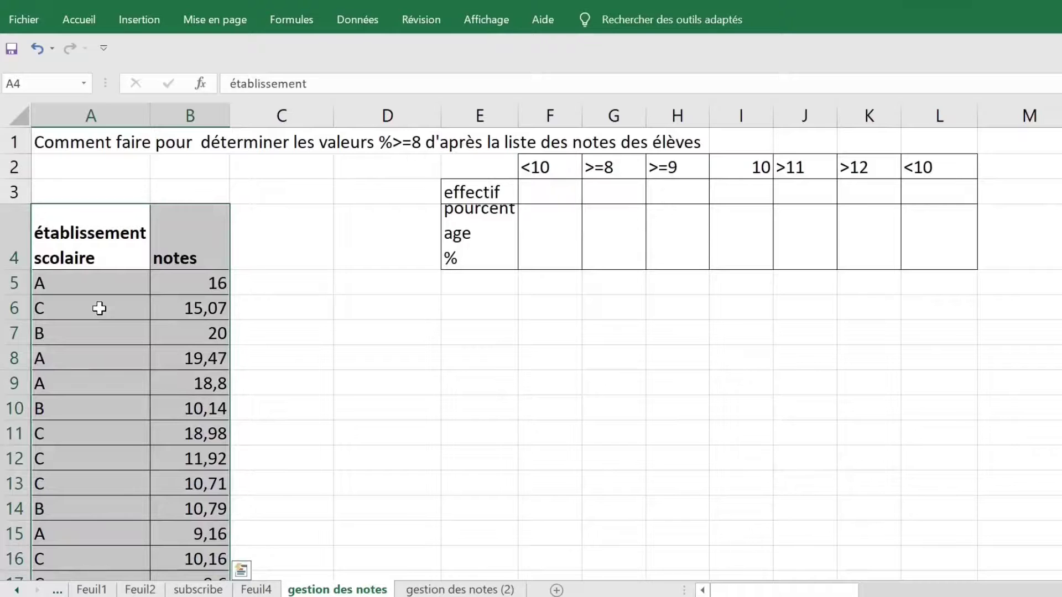
{"action": "key", "text": "ctrl+shift+F3"}
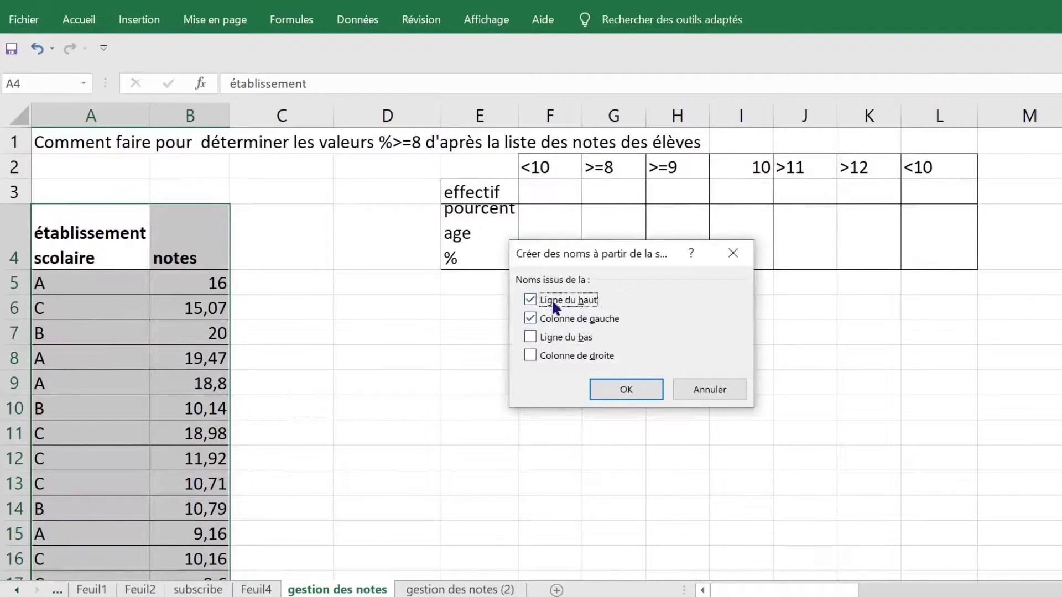
{"action": "left_click", "coordinate": [532, 316]}
{"action": "left_click", "coordinate": [624, 391]}
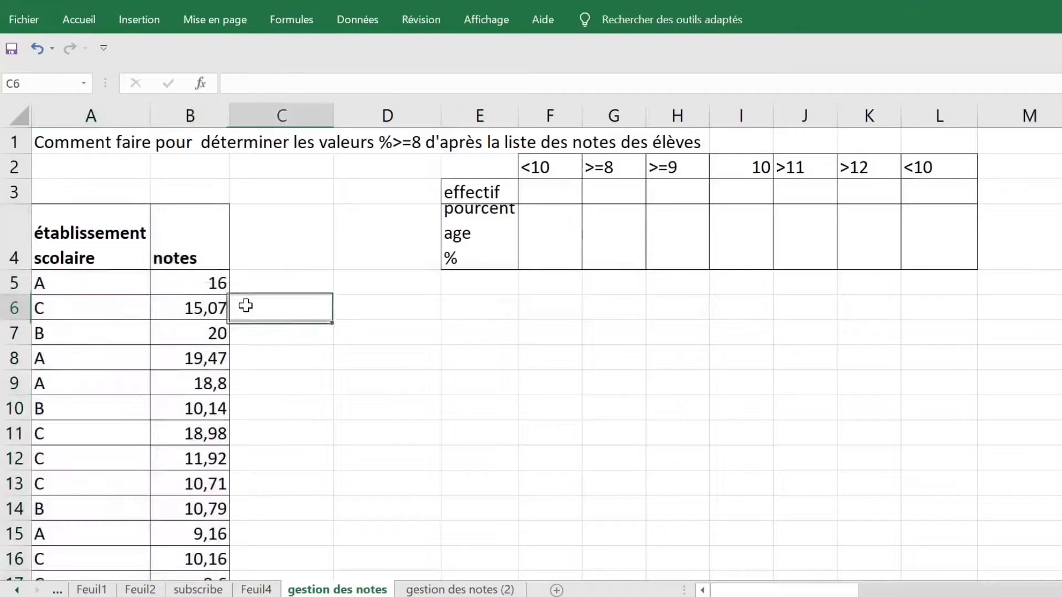
Check which cells the named ranges notes and établissement__scolaire cover, and return to the start of the sheet.
{"action": "left_click", "coordinate": [85, 84]}
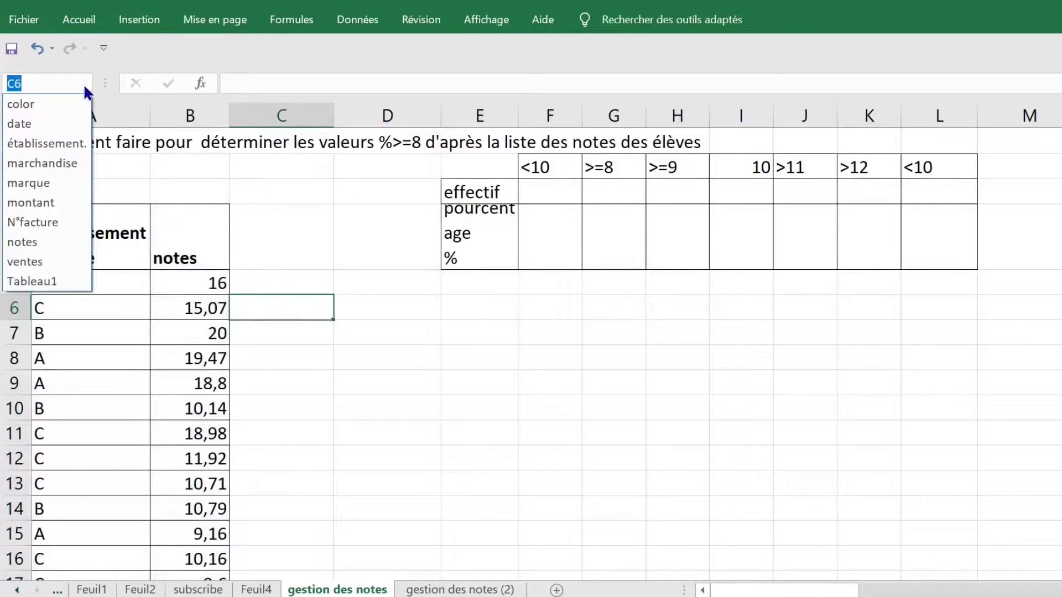
{"action": "left_click", "coordinate": [41, 244]}
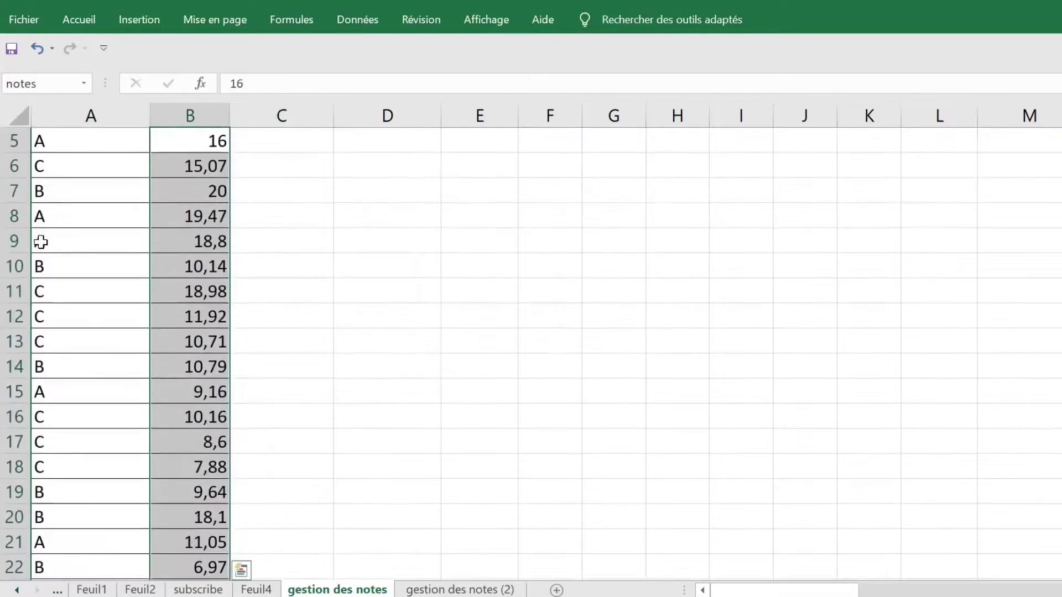
{"action": "left_click", "coordinate": [86, 84]}
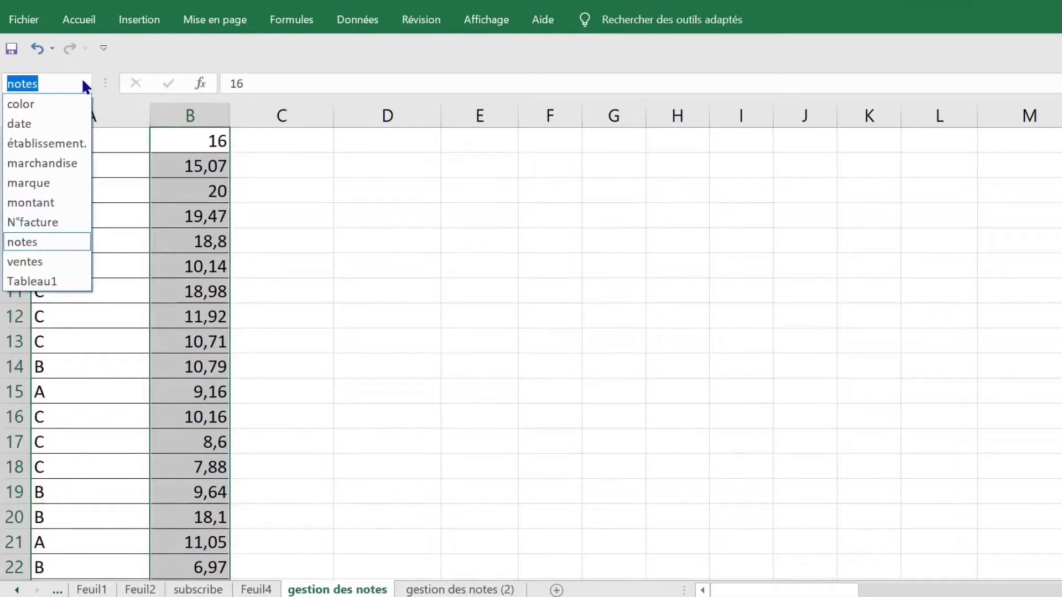
{"action": "left_click", "coordinate": [67, 140]}
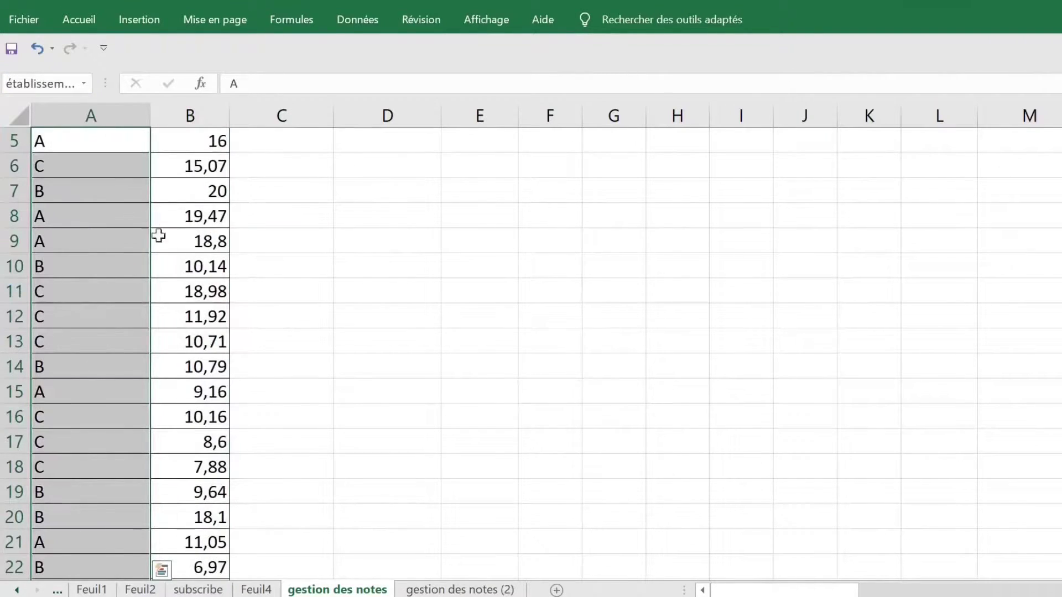
{"action": "left_click", "coordinate": [118, 270]}
{"action": "key", "text": "ctrl+Home"}
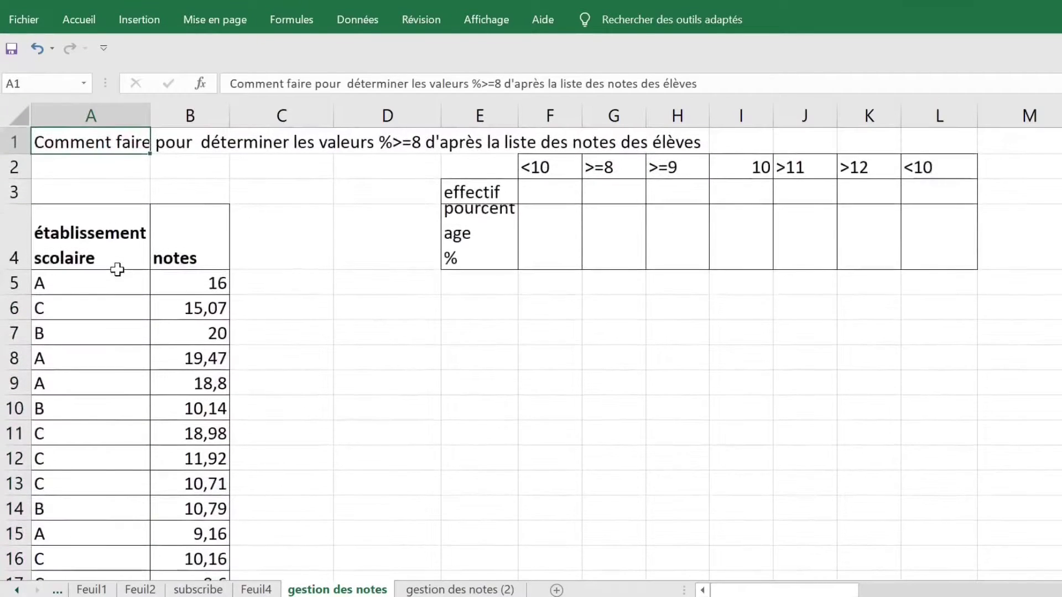
Enter the label "effectif des notes" in cell A2.
{"action": "left_click", "coordinate": [386, 239]}
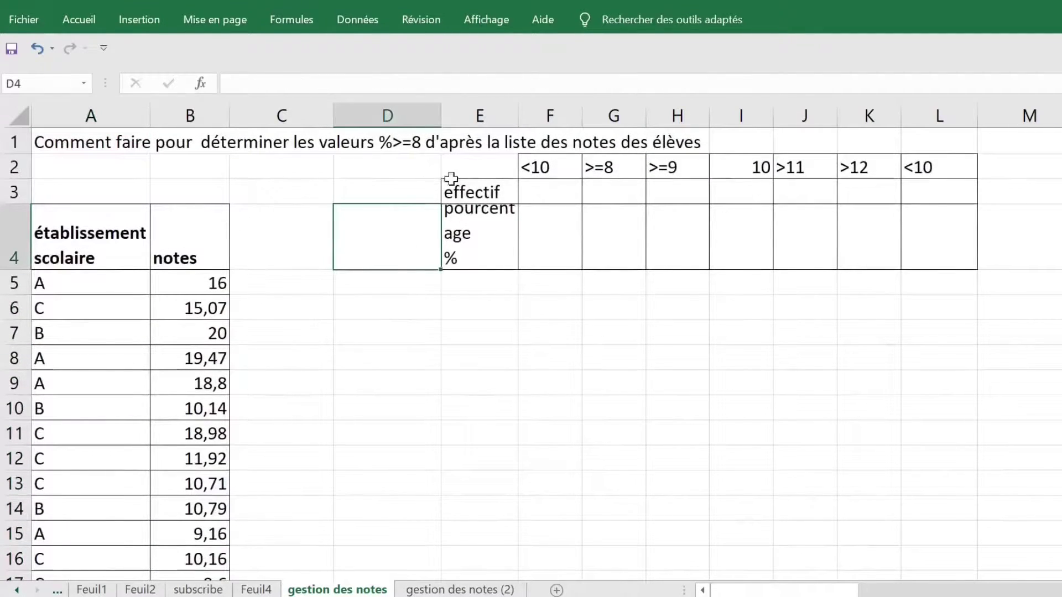
{"action": "left_click", "coordinate": [541, 188]}
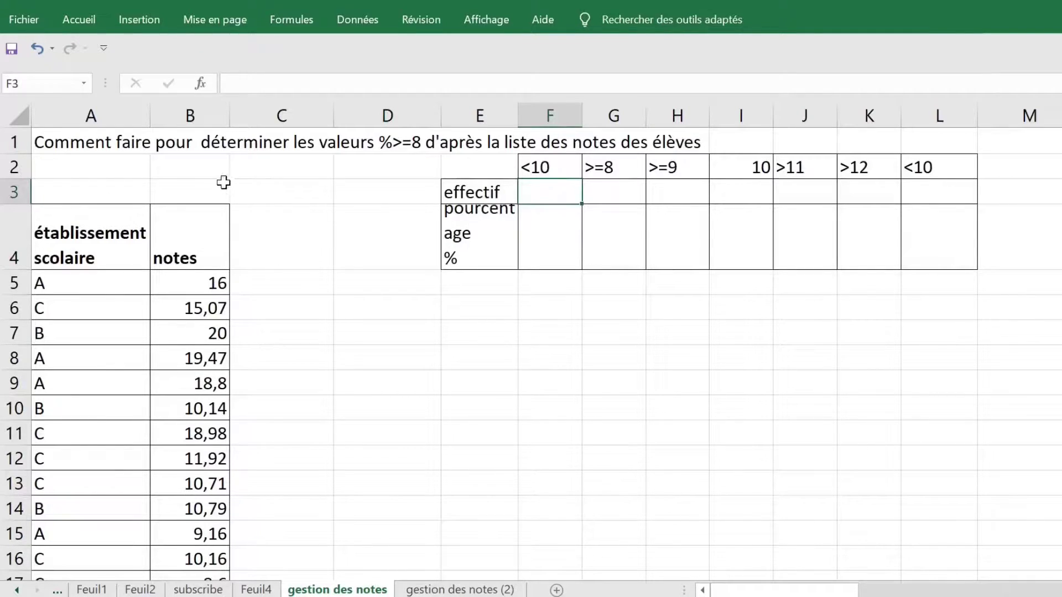
{"action": "left_click", "coordinate": [182, 171]}
{"action": "left_click", "coordinate": [120, 169]}
{"action": "type", "text": "effectif des notes"}
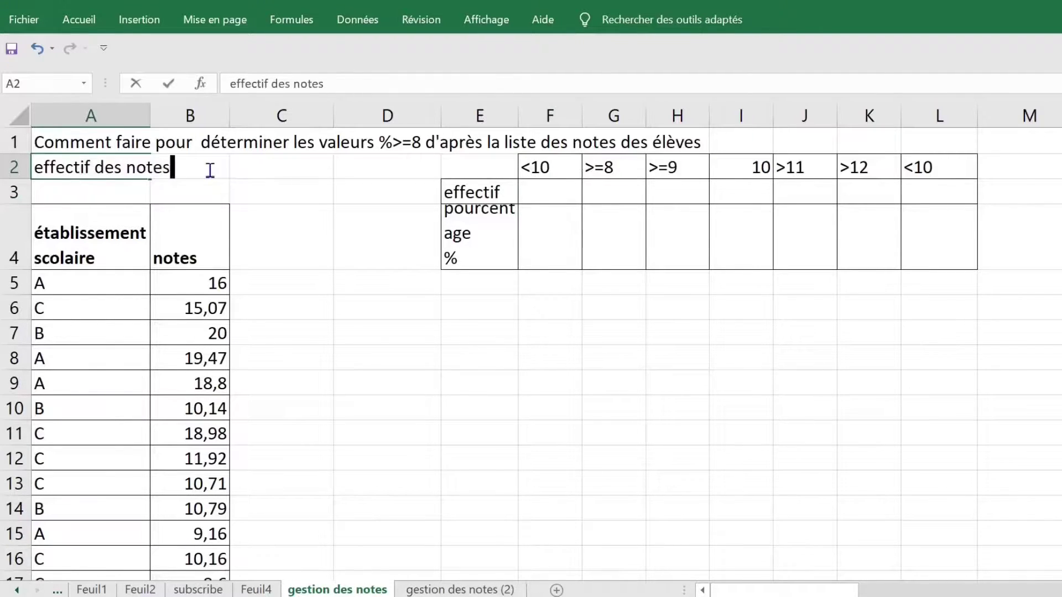
{"action": "left_click", "coordinate": [268, 220]}
Count the grades in C2 with the formula =NB(notes), picking the named range from the list of names.
{"action": "left_click", "coordinate": [239, 170]}
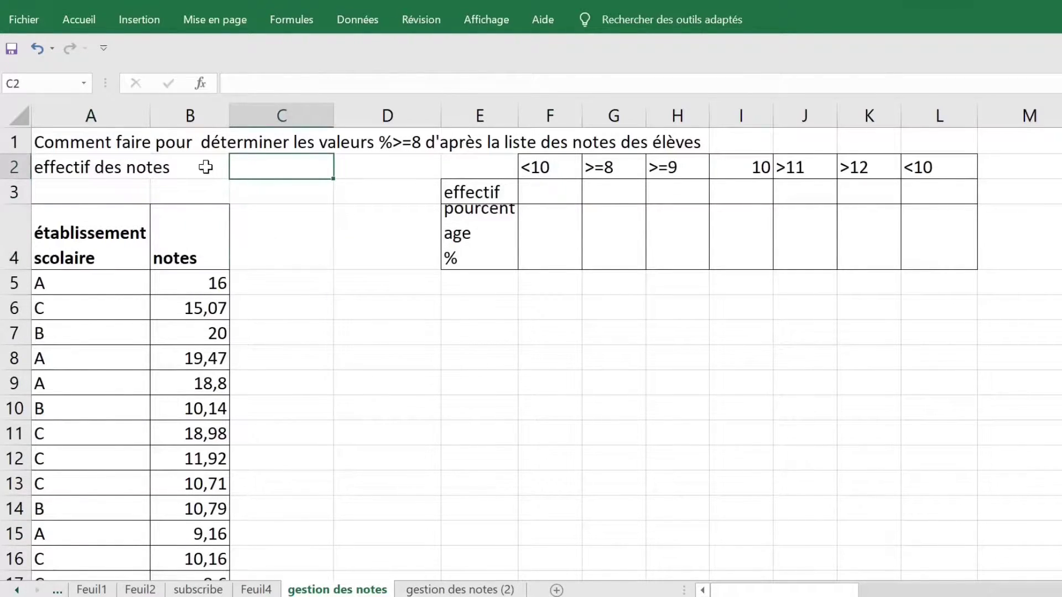
{"action": "type", "text": "=nb"}
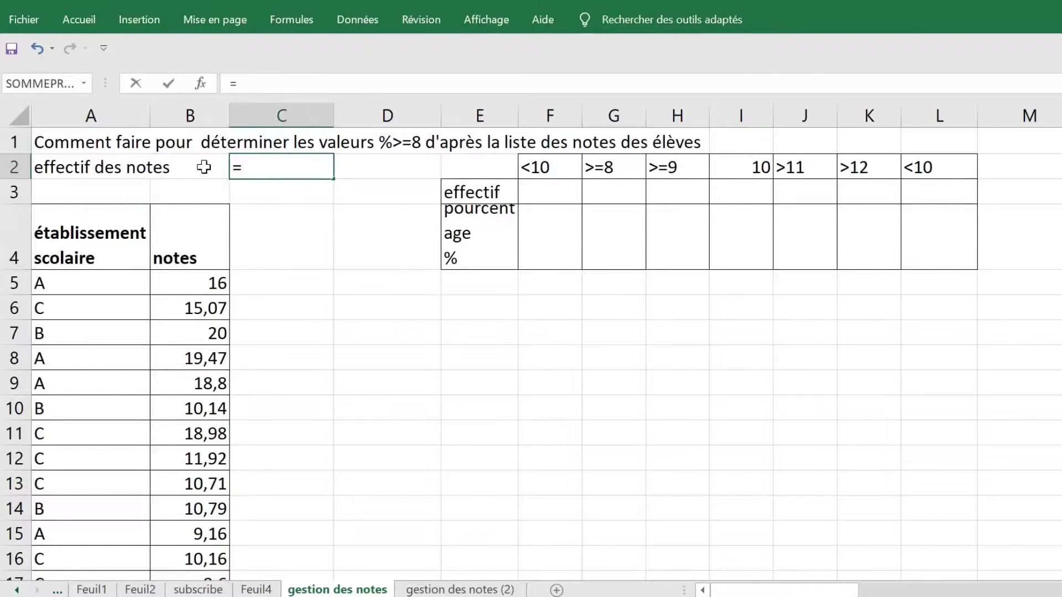
{"action": "key", "text": "Tab"}
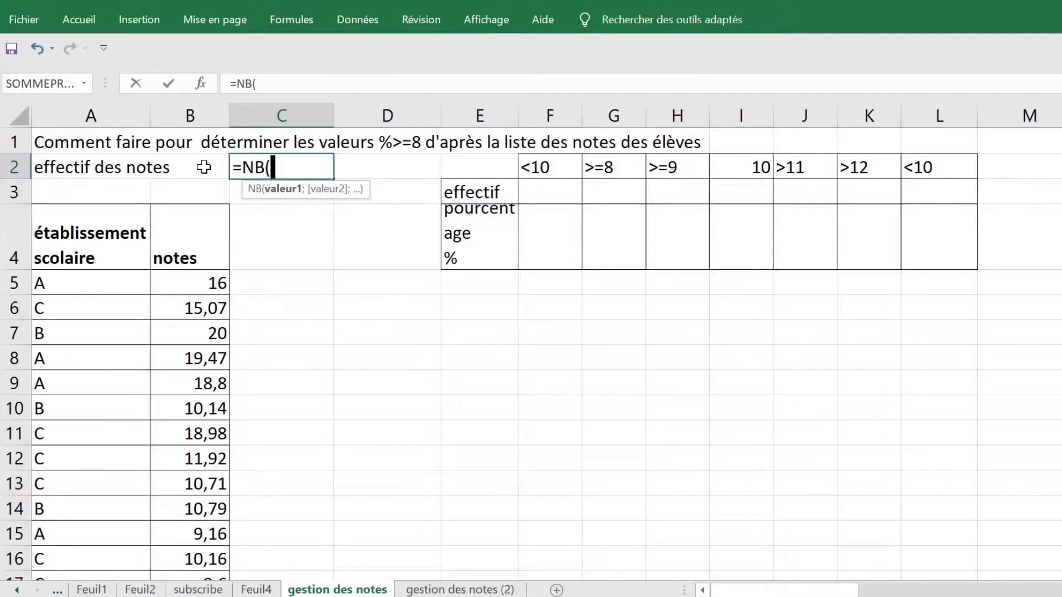
{"action": "key", "text": "F3"}
{"action": "left_click", "coordinate": [517, 373]}
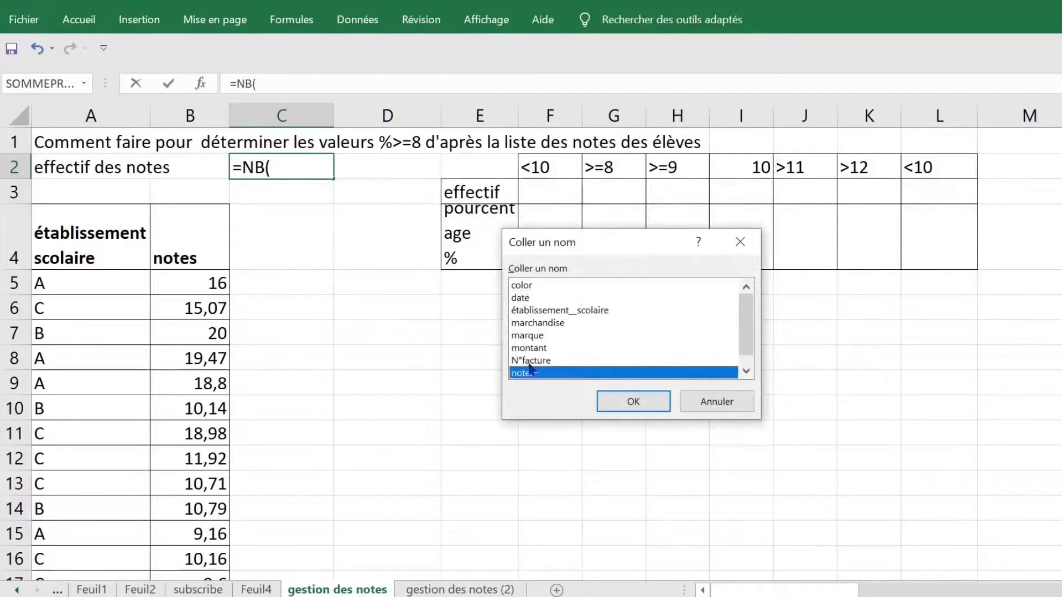
{"action": "left_click_drag", "start_coordinate": [614, 236], "coordinate": [597, 117]}
{"action": "left_click", "coordinate": [596, 282]}
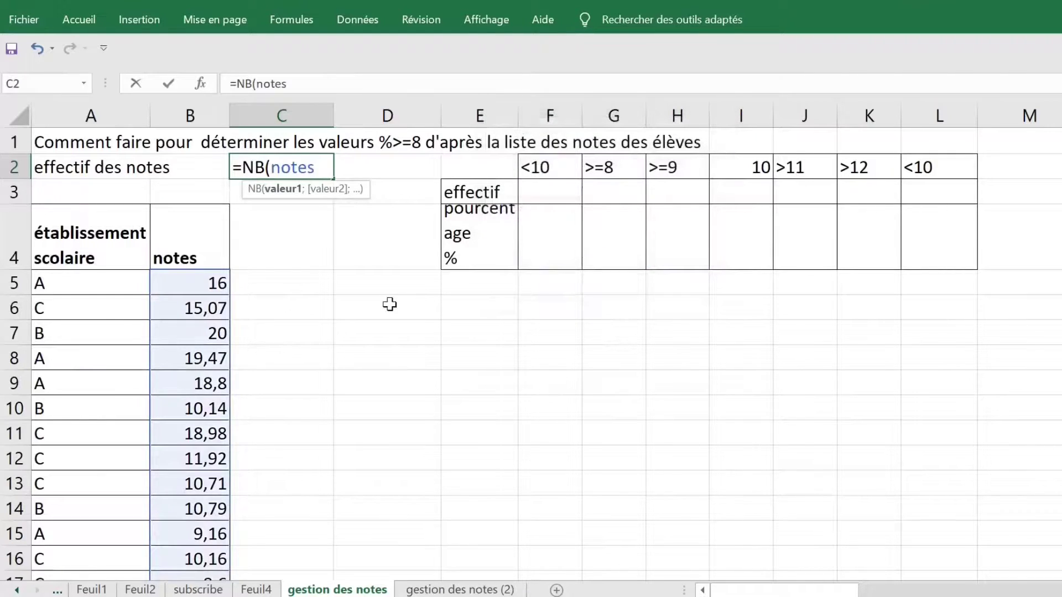
{"action": "type", "text": ")"}
{"action": "key", "text": "Return"}
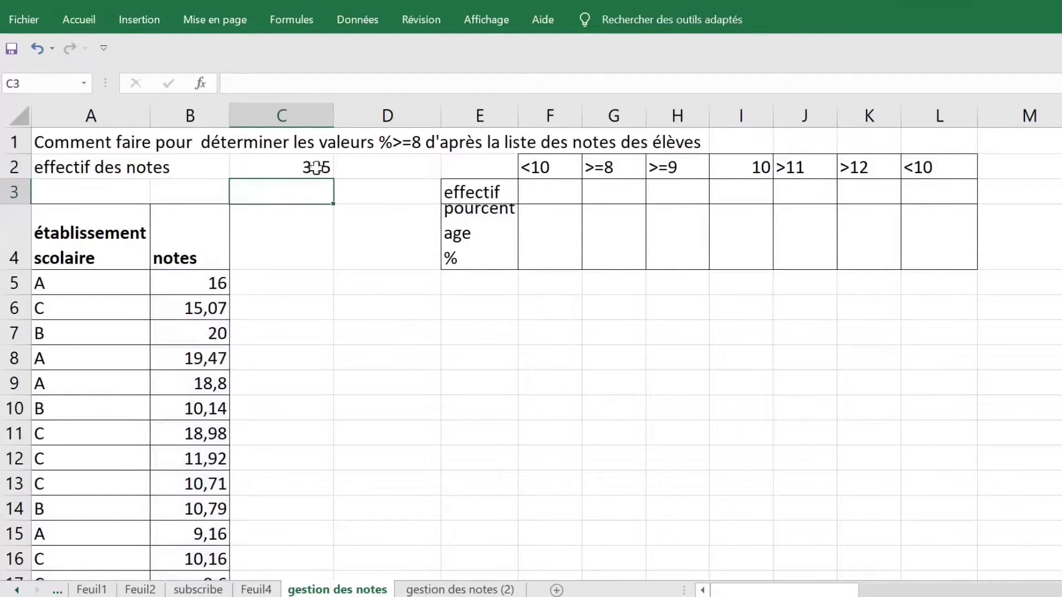
Enter the label "effectif des élèves" in cell A3.
{"action": "left_click", "coordinate": [101, 185]}
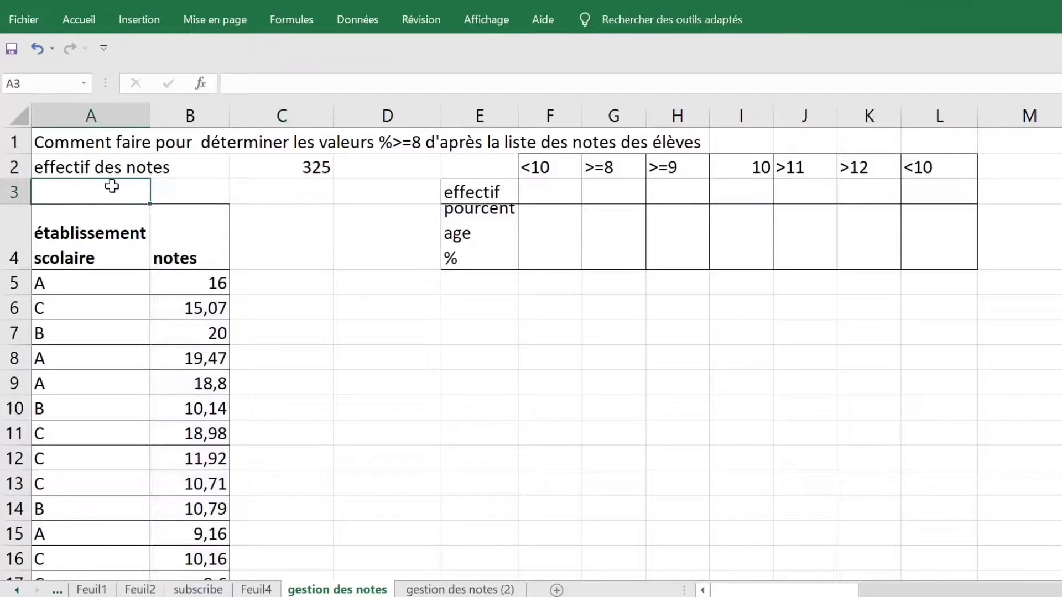
{"action": "type", "text": "effectif des notes"}
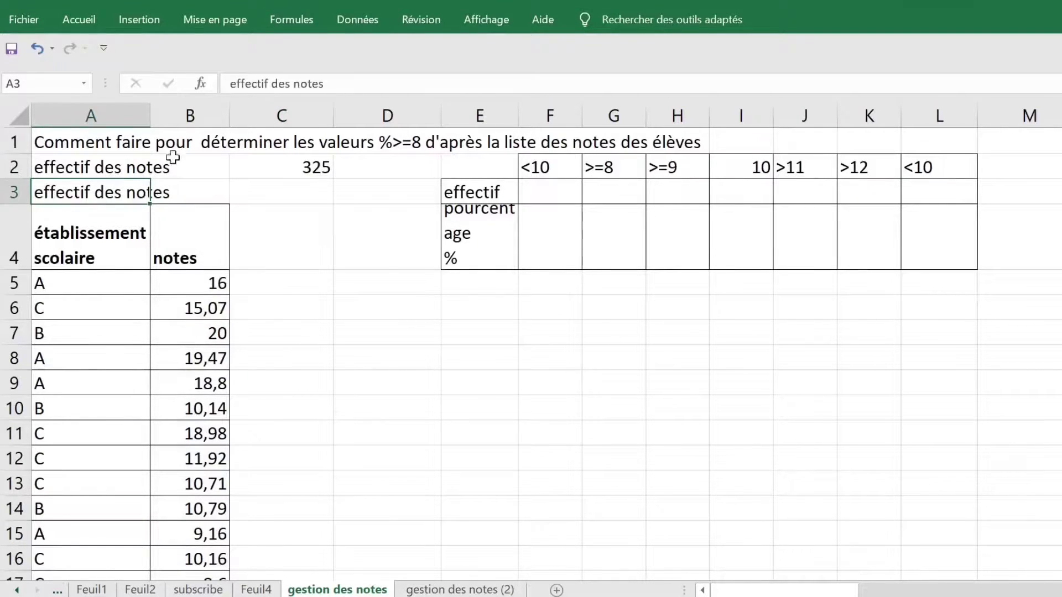
{"action": "double_click", "coordinate": [299, 86]}
{"action": "type", "text": "é"}
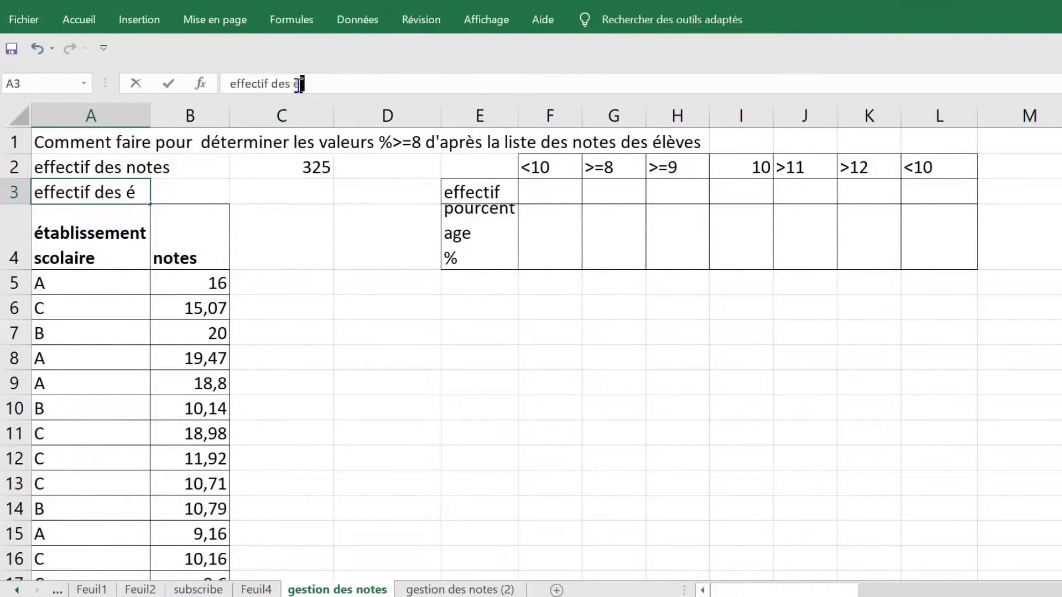
{"action": "type", "text": "lèves"}
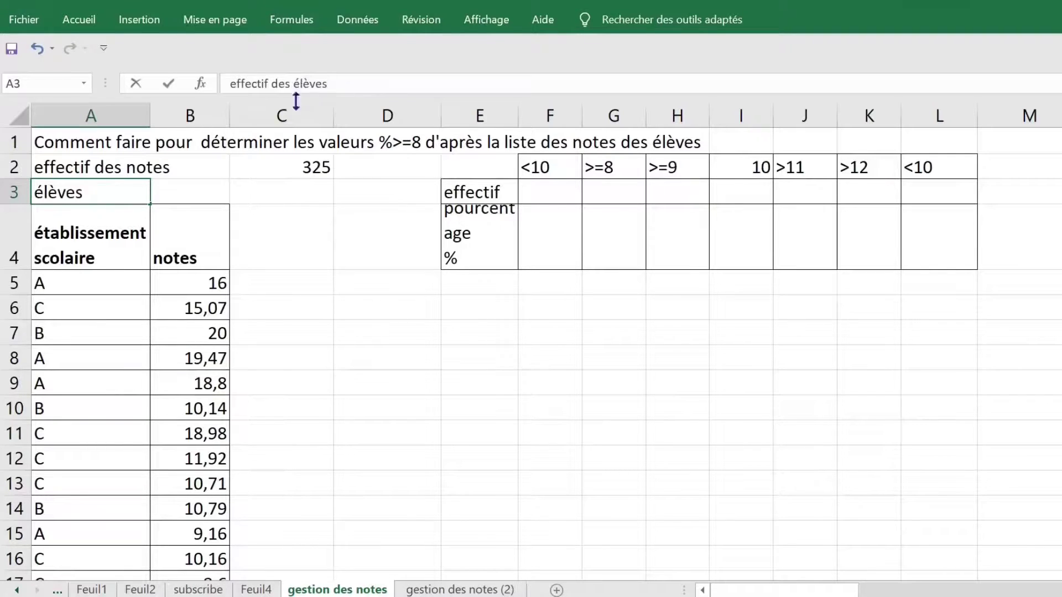
{"action": "left_click", "coordinate": [304, 279]}
Count the students in C3 with the formula =NBVAL(établissement__scolaire), picking the named range from the list of names.
{"action": "left_click", "coordinate": [277, 193]}
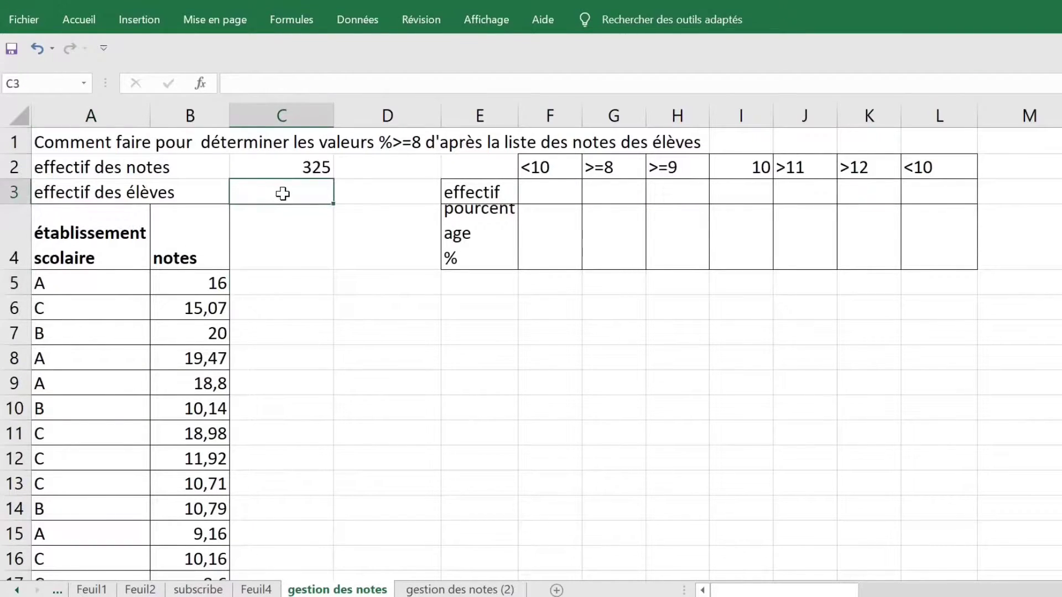
{"action": "type", "text": "=nbv"}
{"action": "key", "text": "Tab"}
{"action": "key", "text": "F3"}
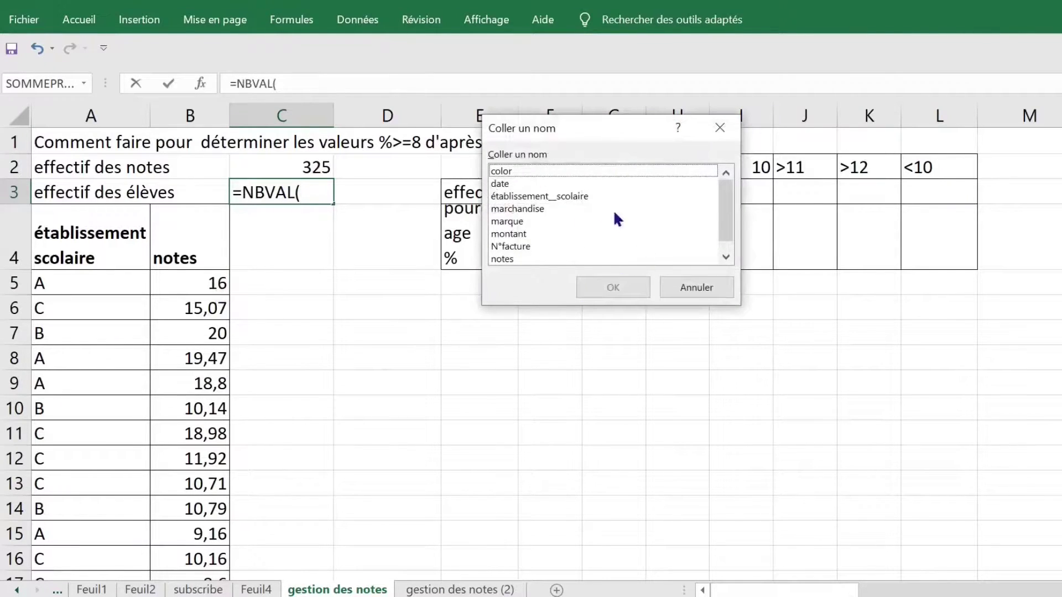
{"action": "left_click", "coordinate": [559, 197]}
{"action": "double_click", "coordinate": [540, 196]}
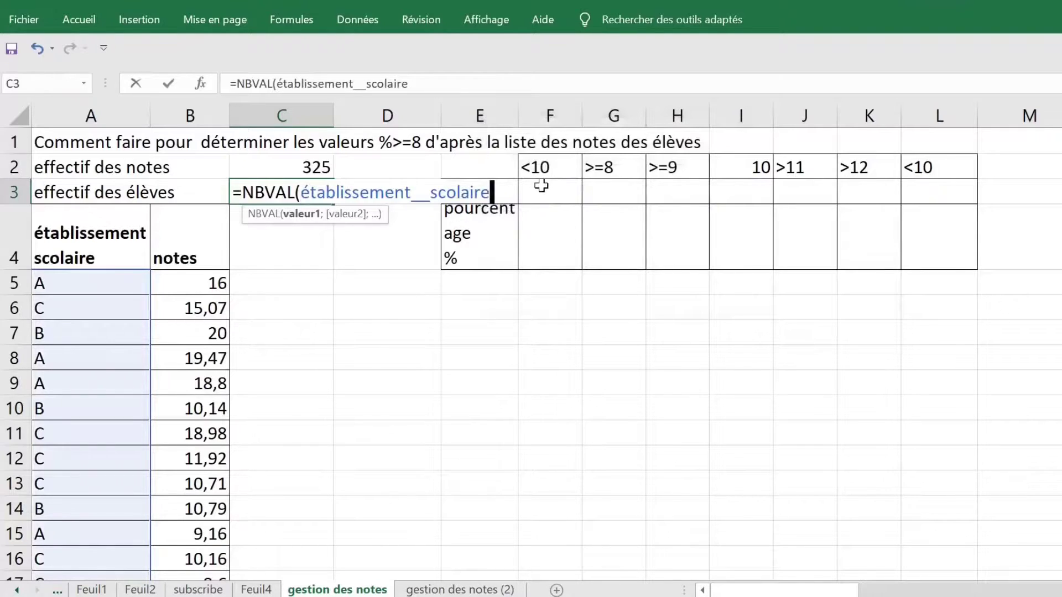
{"action": "type", "text": ")"}
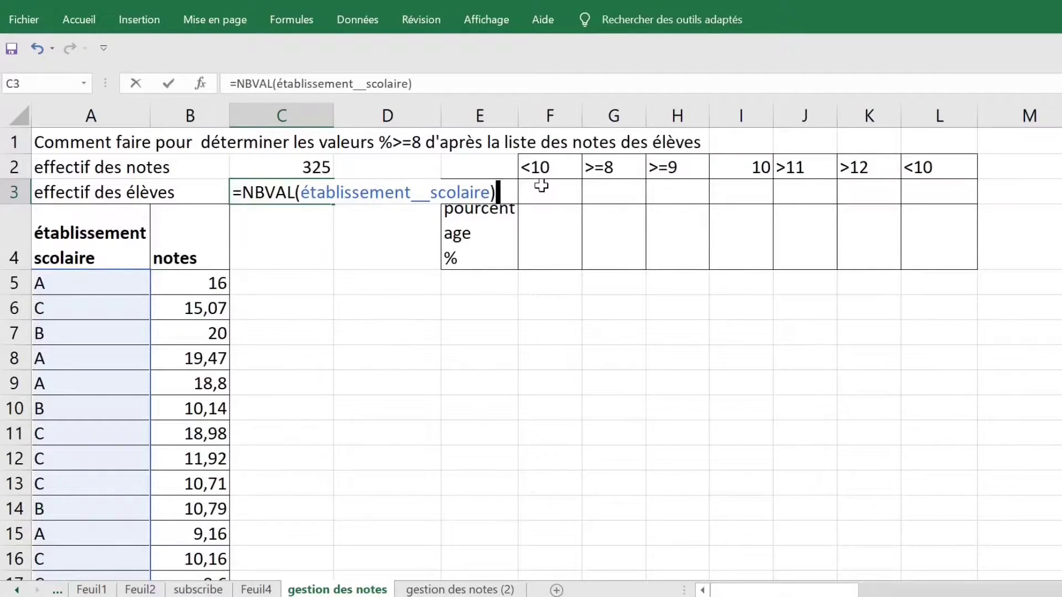
{"action": "key", "text": "Return"}
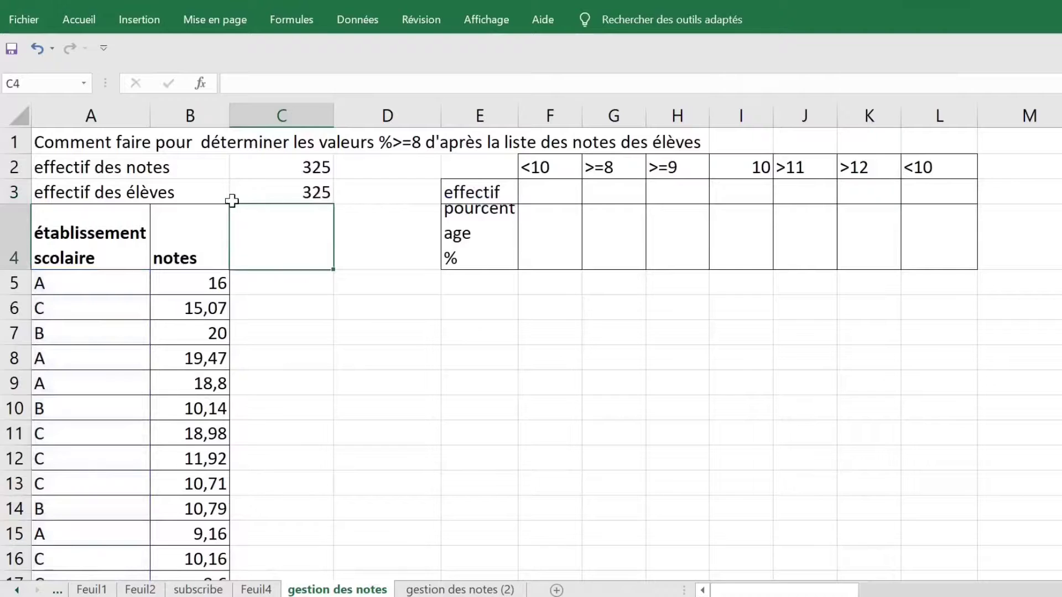
{"action": "left_click", "coordinate": [124, 196]}
{"action": "left_click", "coordinate": [315, 195]}
{"action": "left_click", "coordinate": [313, 160]}
{"action": "left_click", "coordinate": [312, 185]}
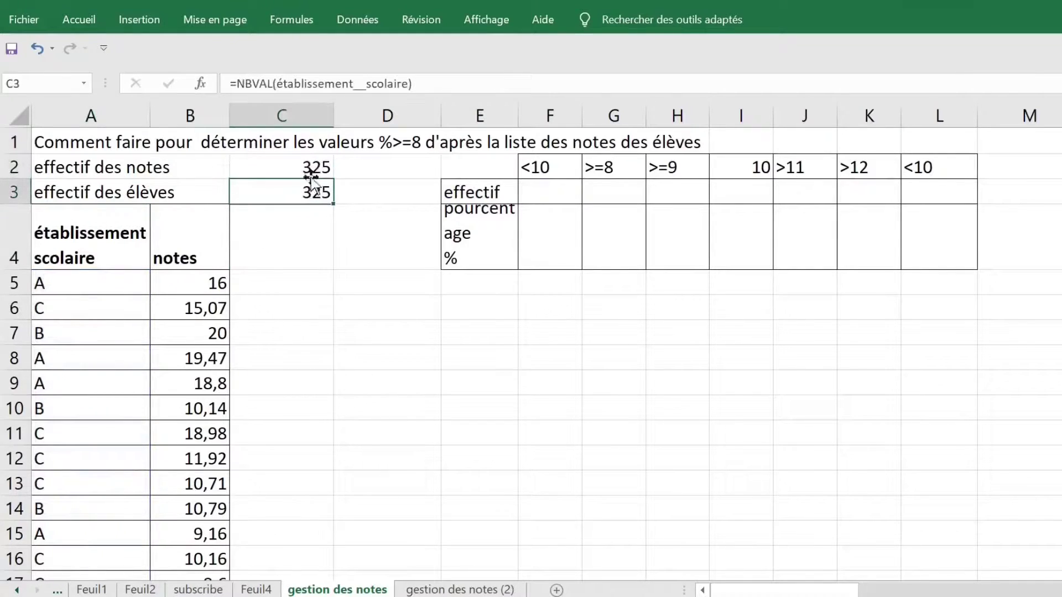
Begin an NB.SI formula in F3 for the effectif of the <10 column.
{"action": "left_click", "coordinate": [576, 189]}
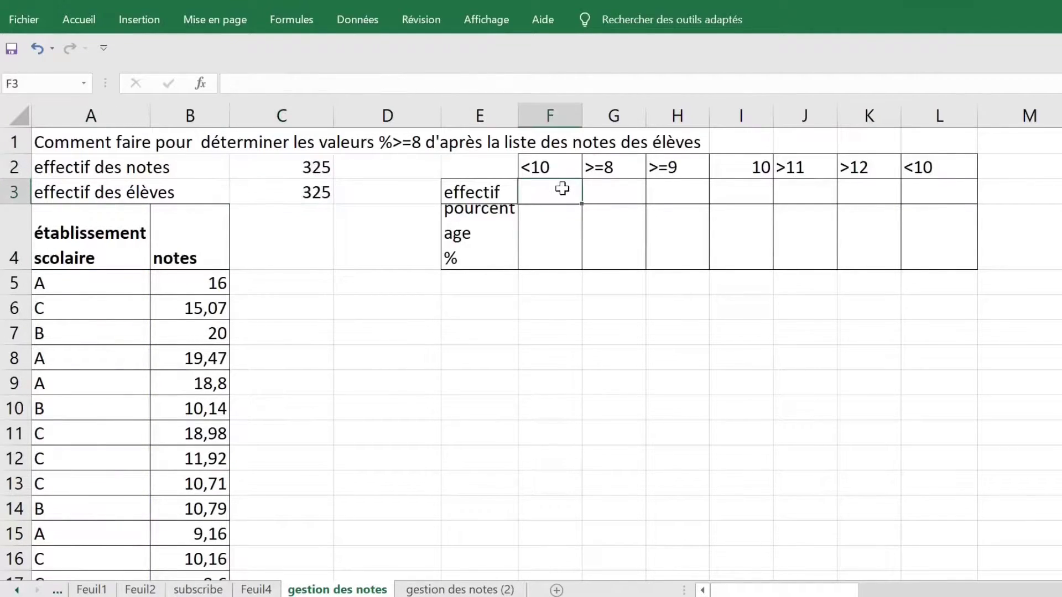
{"action": "left_click", "coordinate": [499, 193]}
{"action": "left_click", "coordinate": [556, 193]}
{"action": "type", "text": "=nb"}
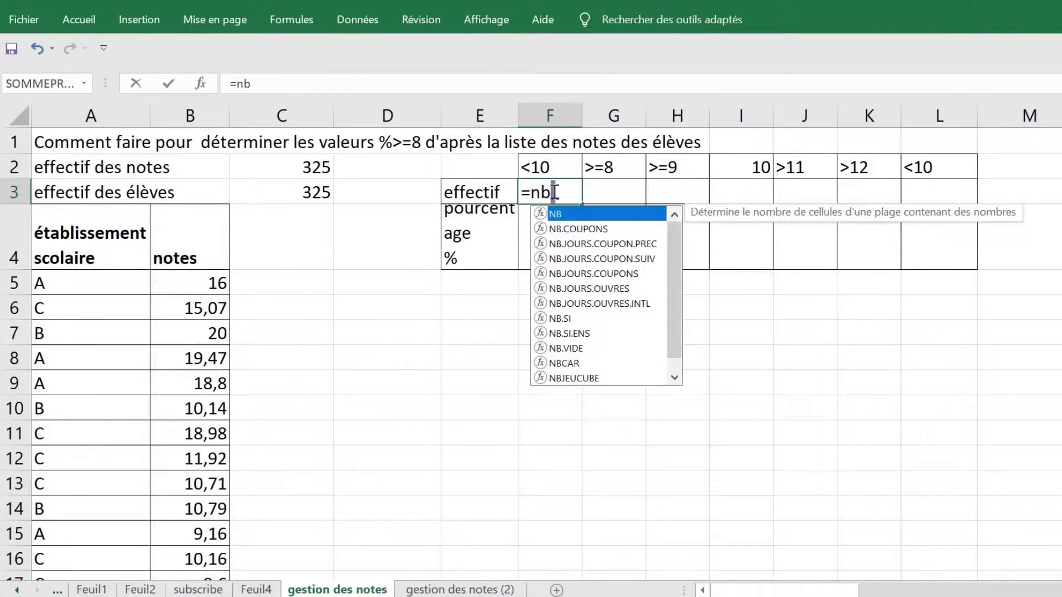
{"action": "type", "text": ".Si"}
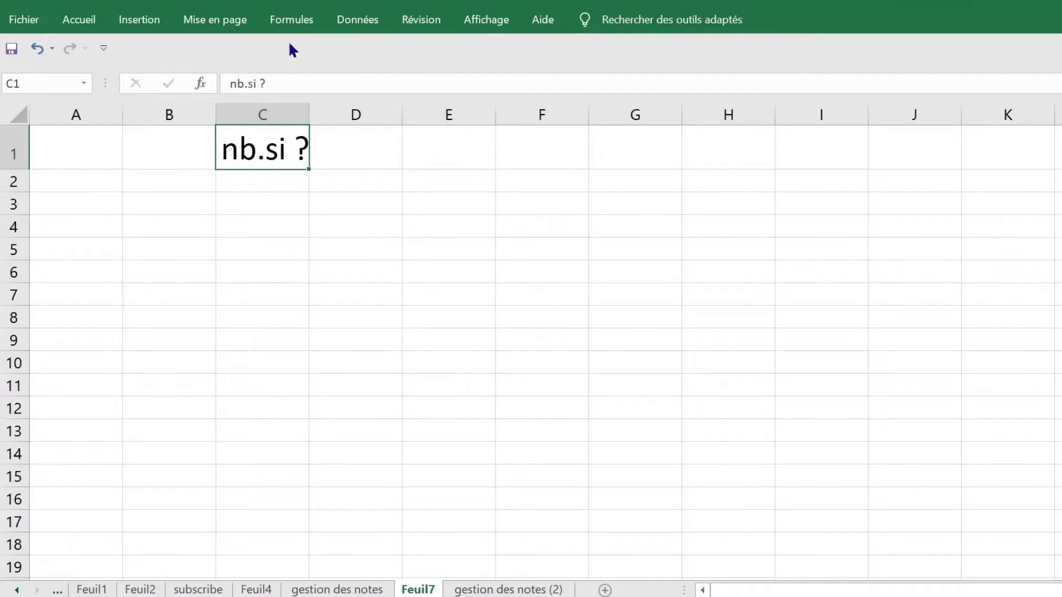
Search the function library for "nb" from cell C1 and open the arguments of the NB.SI function.
{"action": "left_click", "coordinate": [290, 24]}
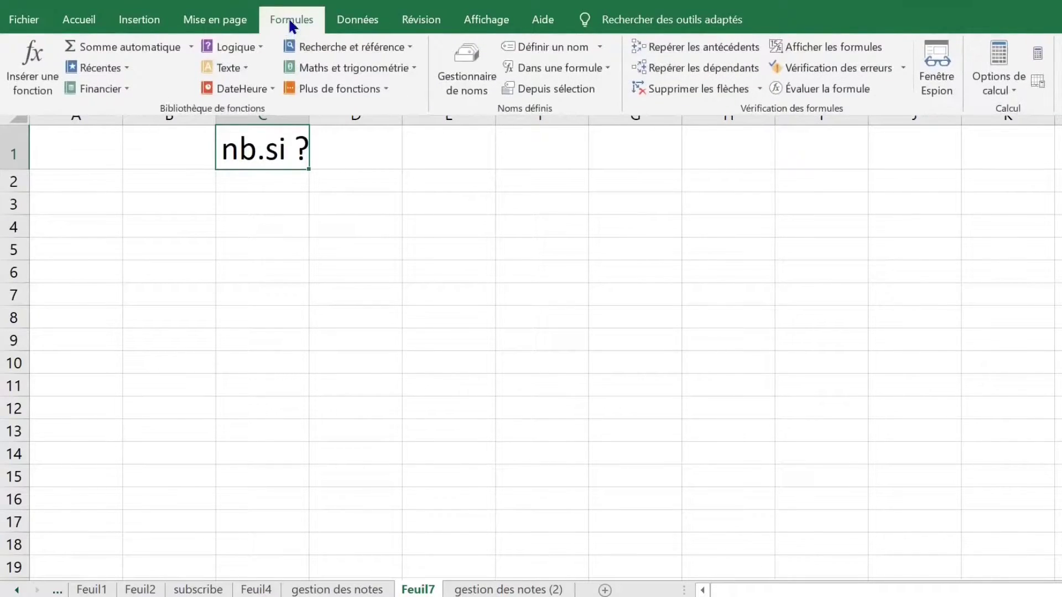
{"action": "left_click", "coordinate": [34, 66]}
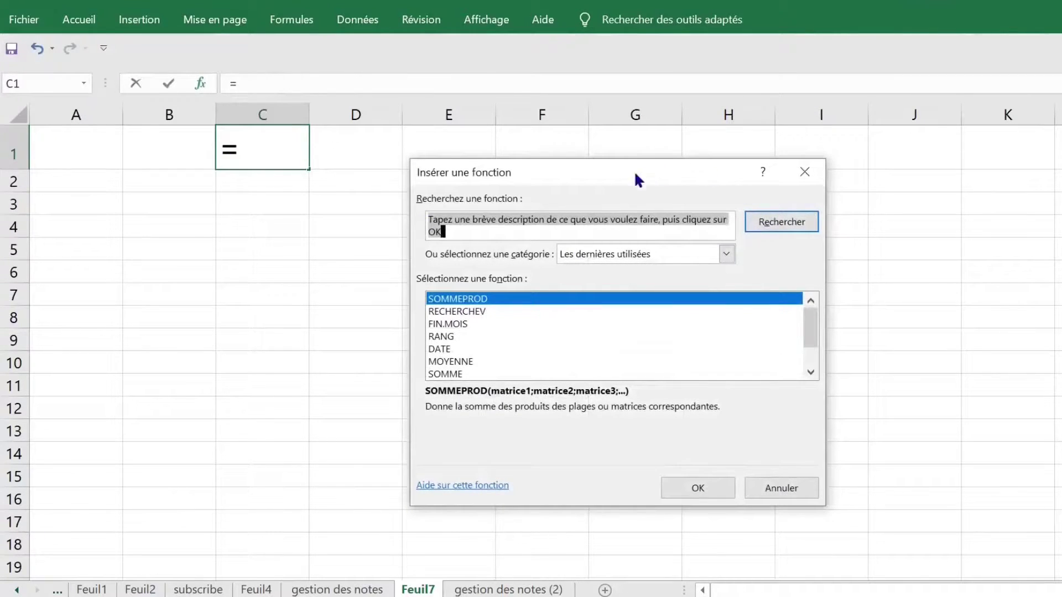
{"action": "type", "text": "nb"}
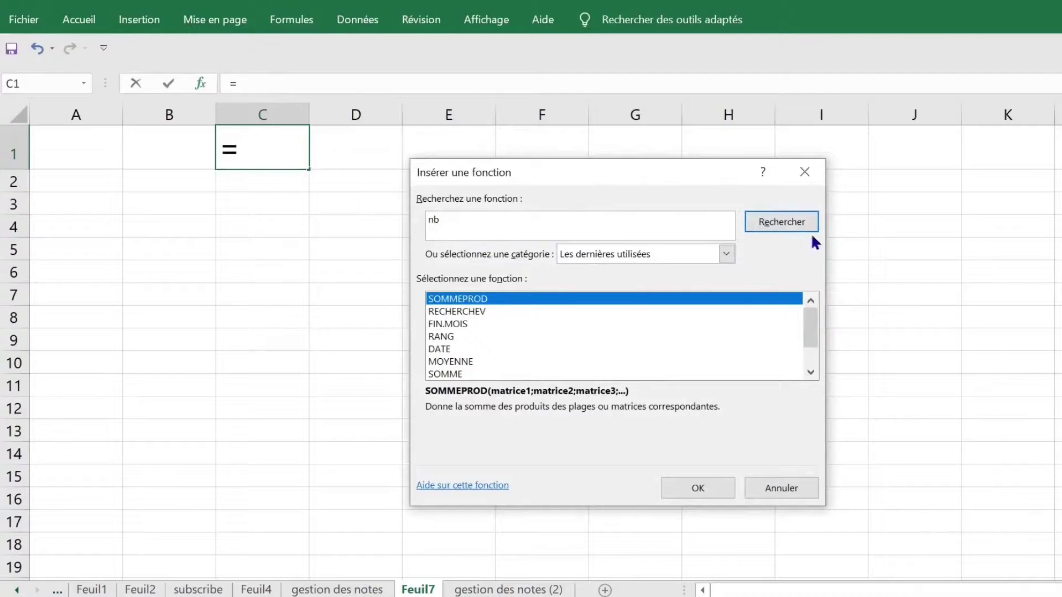
{"action": "left_click", "coordinate": [777, 221]}
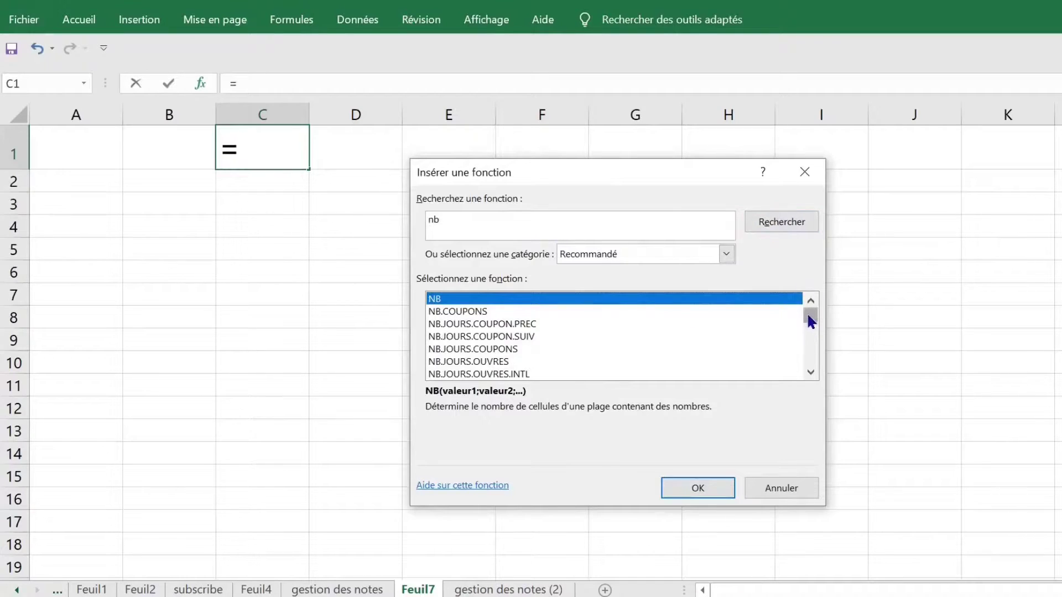
{"action": "left_click_drag", "start_coordinate": [807, 313], "coordinate": [809, 319]}
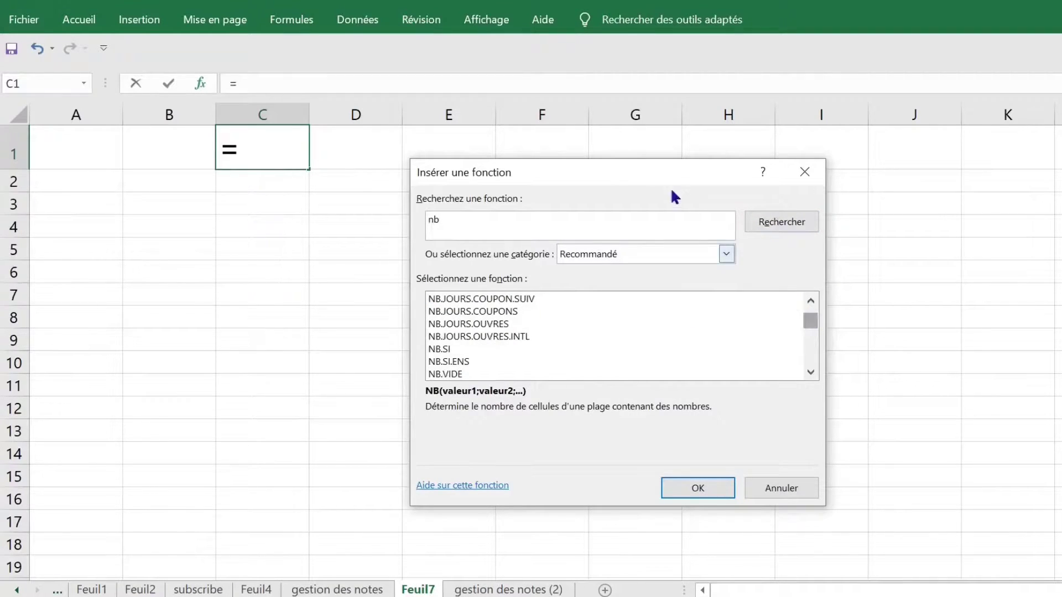
{"action": "left_click_drag", "start_coordinate": [623, 169], "coordinate": [550, 105]}
{"action": "left_click", "coordinate": [441, 318]}
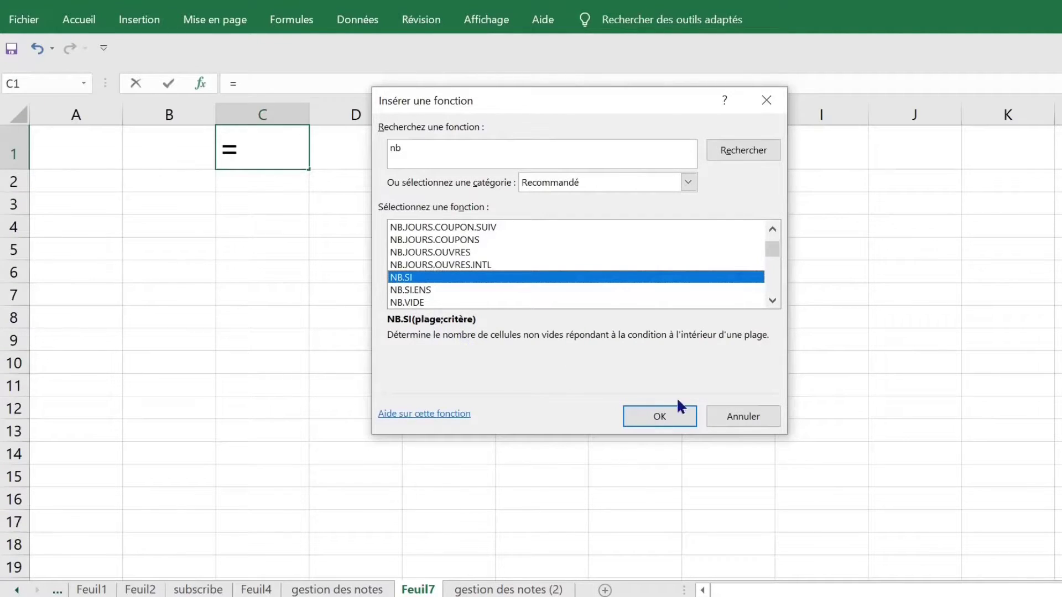
{"action": "left_click", "coordinate": [658, 416]}
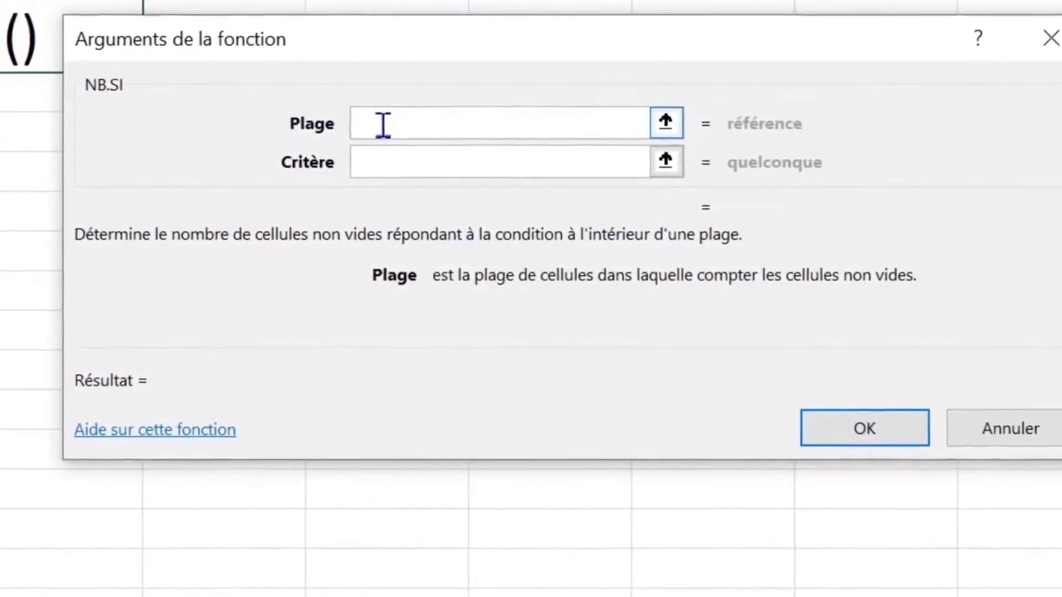
Examine the descriptions of the Plage and Critère arguments of NB.SI.
{"action": "left_click", "coordinate": [388, 162]}
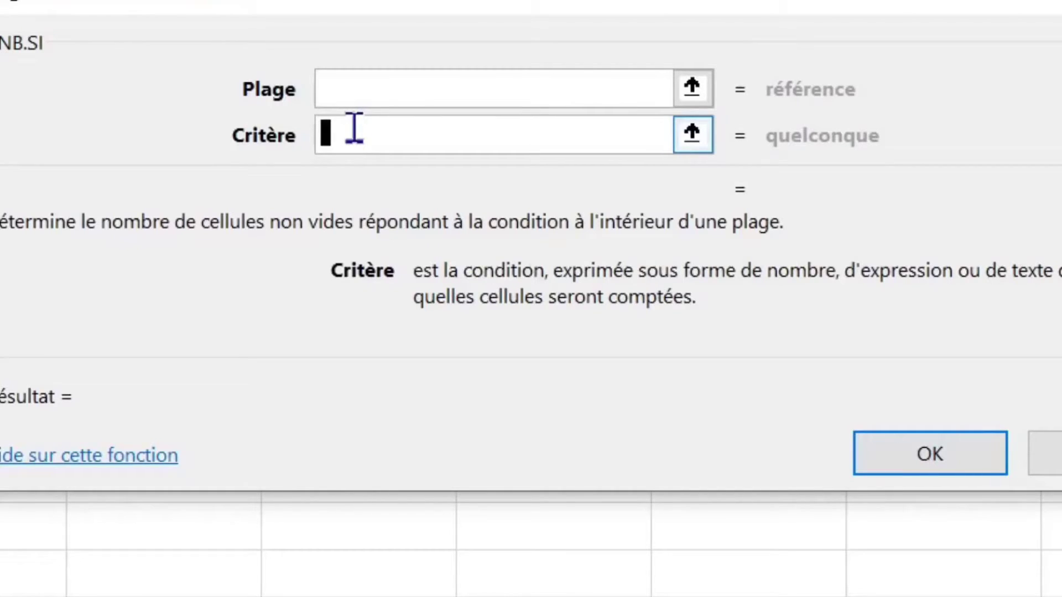
{"action": "left_click", "coordinate": [379, 88]}
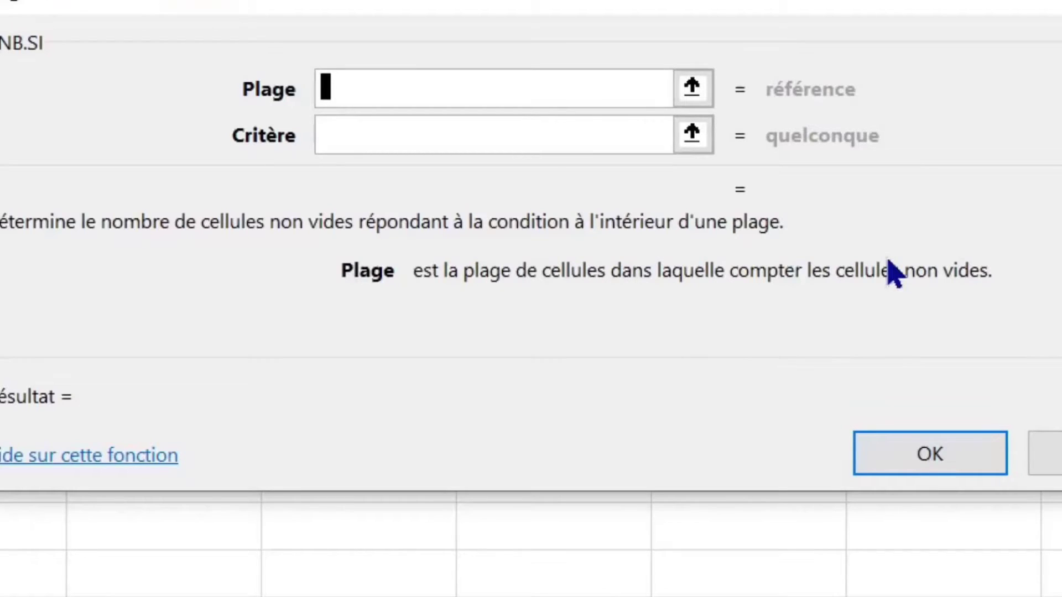
{"action": "left_click", "coordinate": [366, 129]}
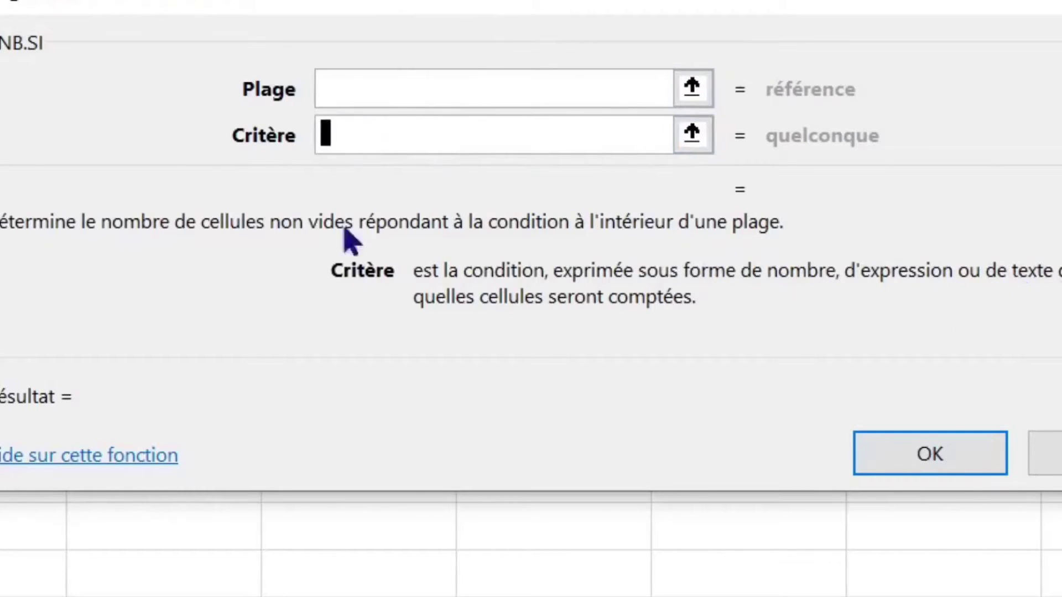
{"action": "left_click", "coordinate": [359, 90]}
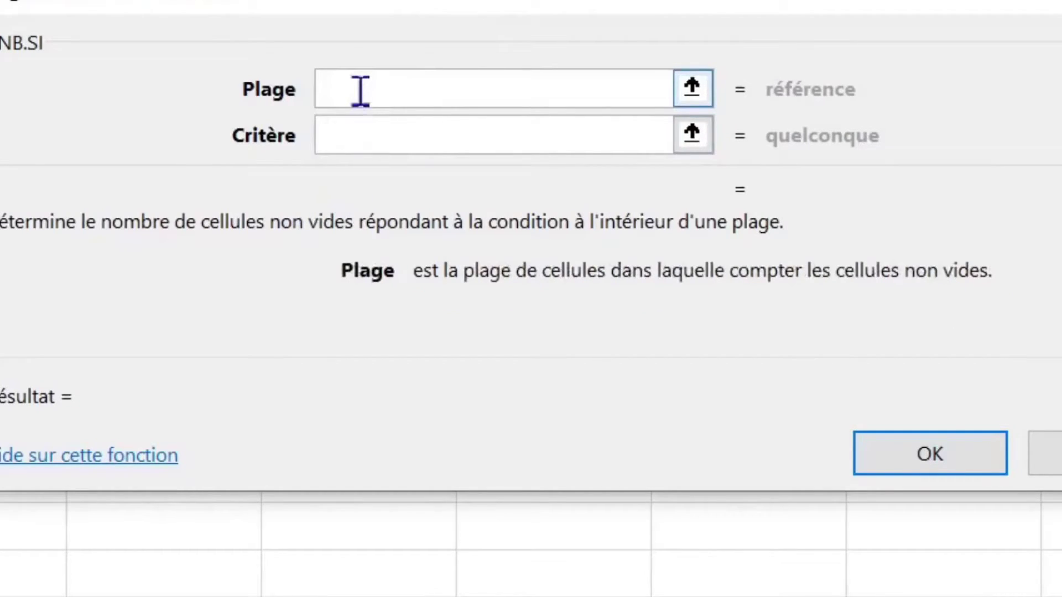
{"action": "left_click", "coordinate": [342, 136]}
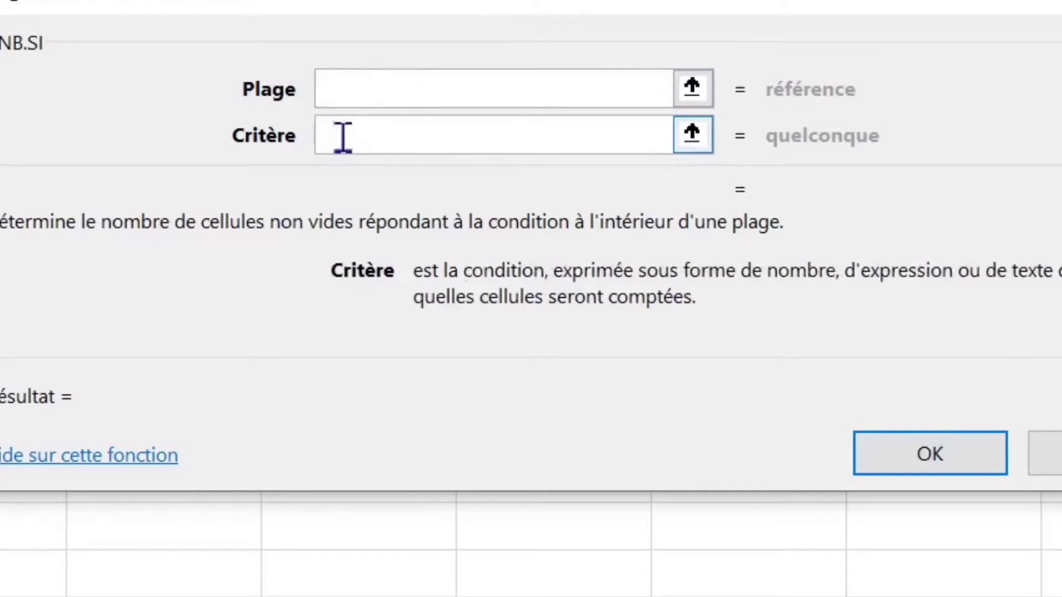
{"action": "left_click_drag", "start_coordinate": [431, 5], "coordinate": [390, 3]}
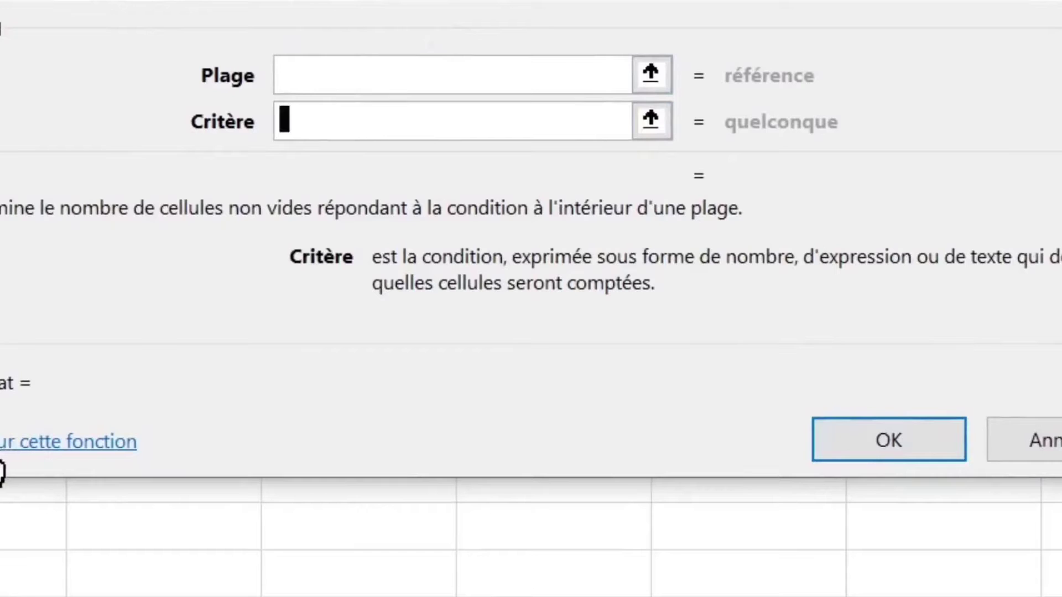
{"action": "left_click", "coordinate": [10, 446]}
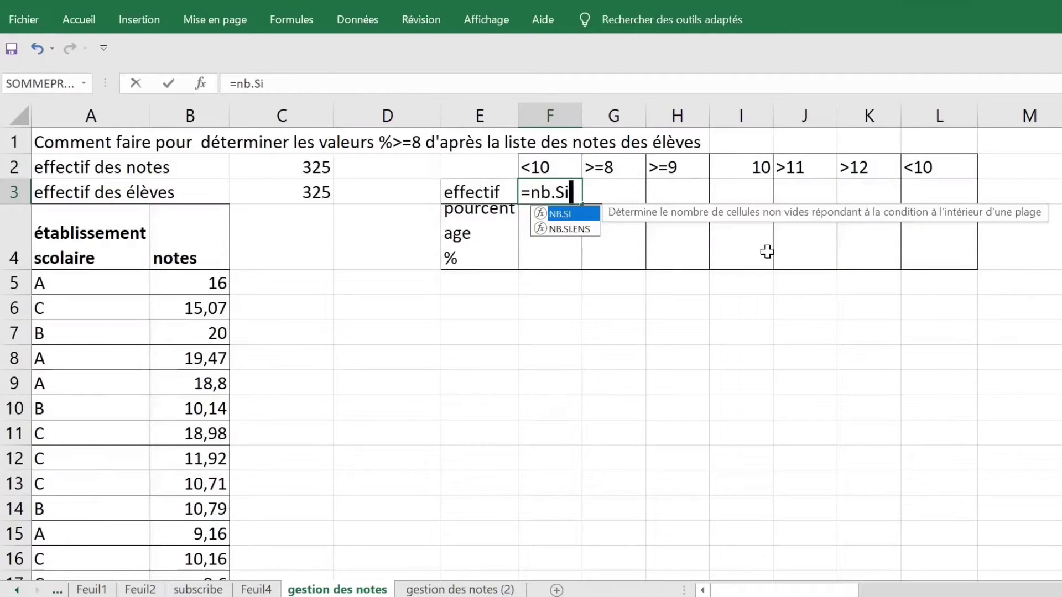
Complete the NB.SI function name in F3 and set its range to notes, picked from the list of names.
{"action": "key", "text": "Tab"}
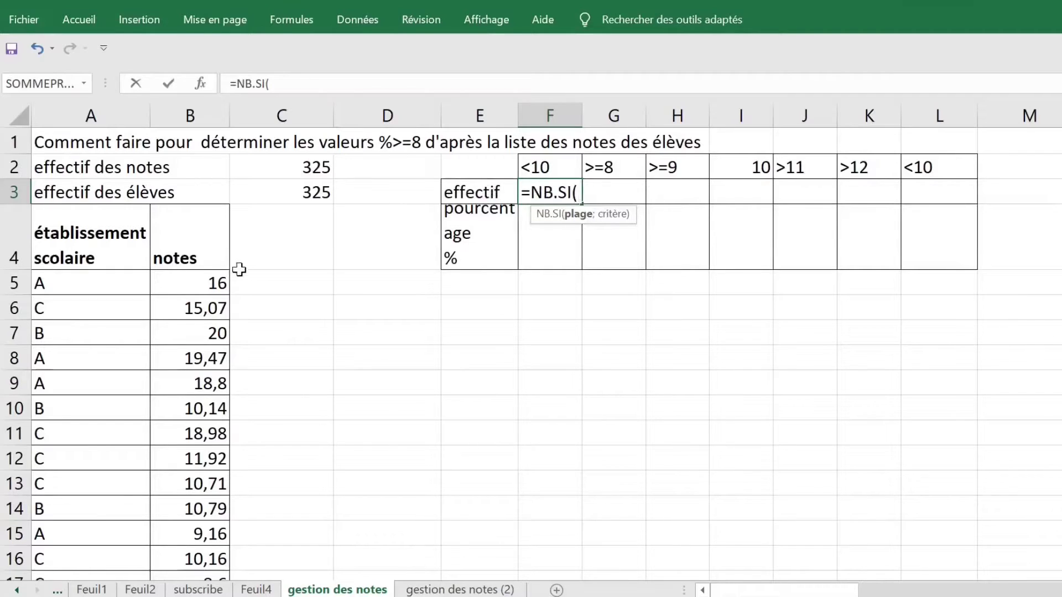
{"action": "key", "text": "F3"}
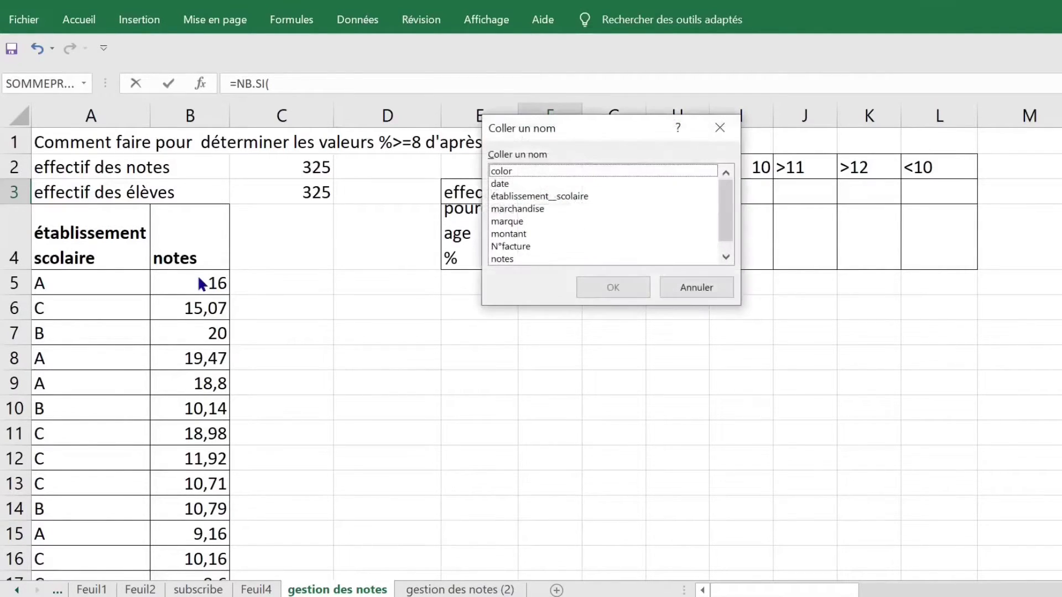
{"action": "left_click", "coordinate": [526, 260]}
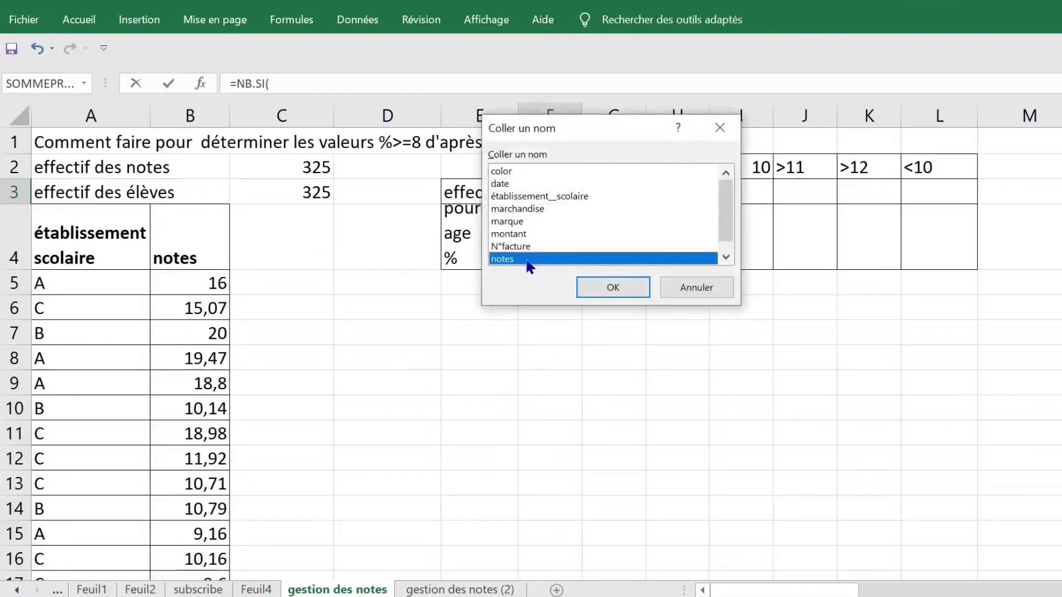
{"action": "double_click", "coordinate": [528, 260]}
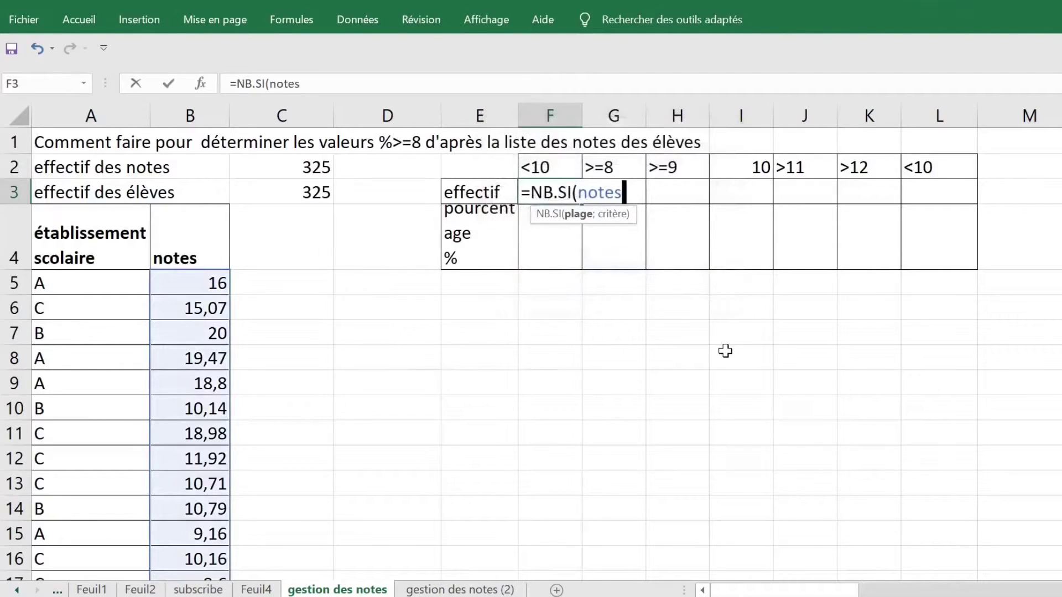
{"action": "type", "text": ";"}
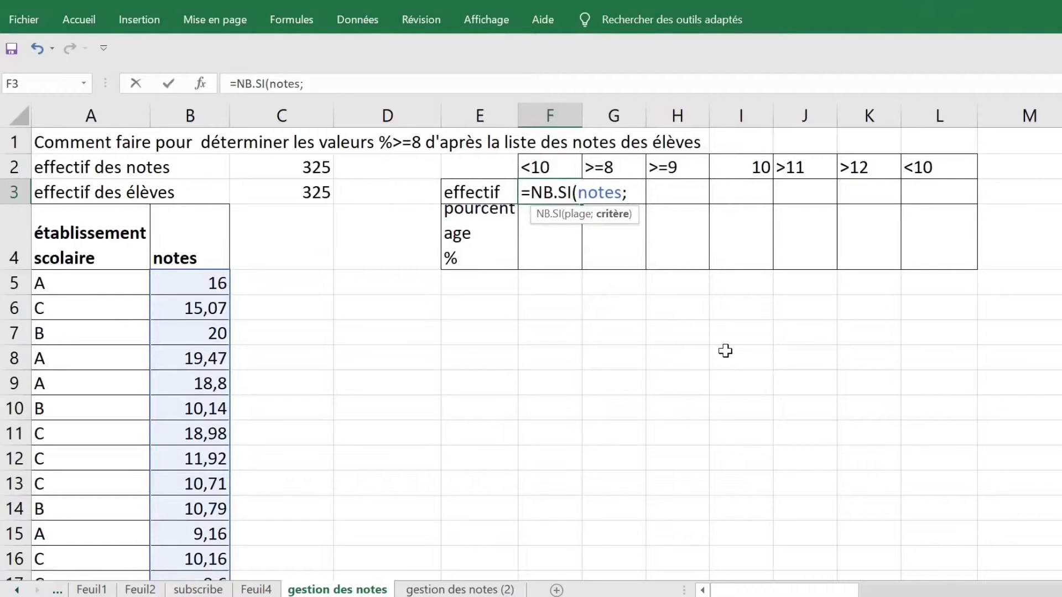
Try to finish the F3 formula with an unquoted criterion, as =NB.SI(notes;<10).
{"action": "type", "text": "<10"}
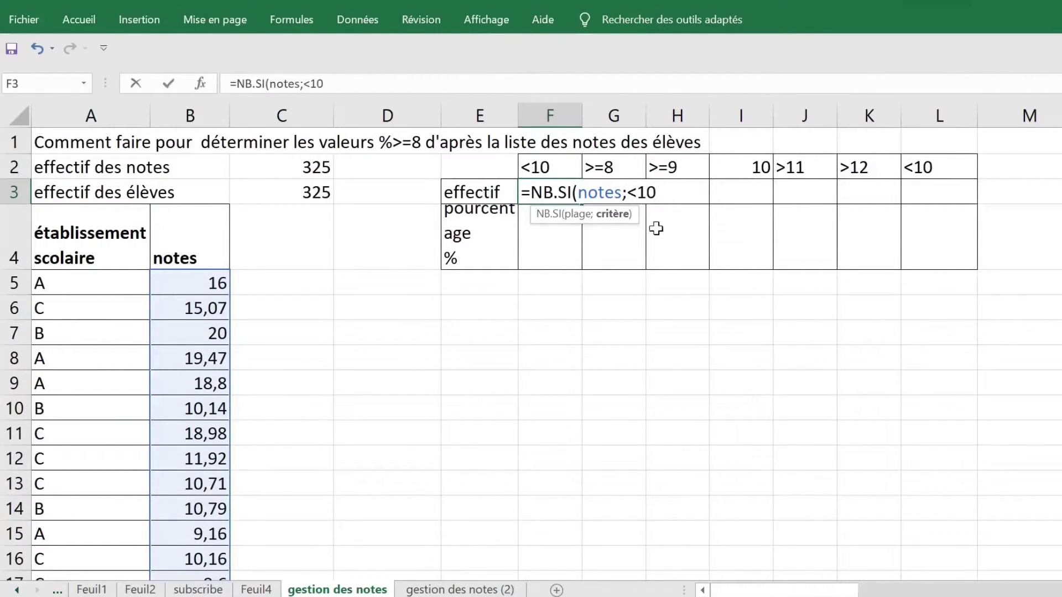
{"action": "key", "text": "shift+Left"}
{"action": "key", "text": "shift+Left"}
{"action": "key", "text": "shift+Left"}
{"action": "key", "text": "shift+Left"}
{"action": "key", "text": "shift+Left"}
{"action": "key", "text": "shift+Left"}
{"action": "key", "text": "shift+Left"}
{"action": "key", "text": "shift+Left"}
{"action": "key", "text": "shift+Left"}
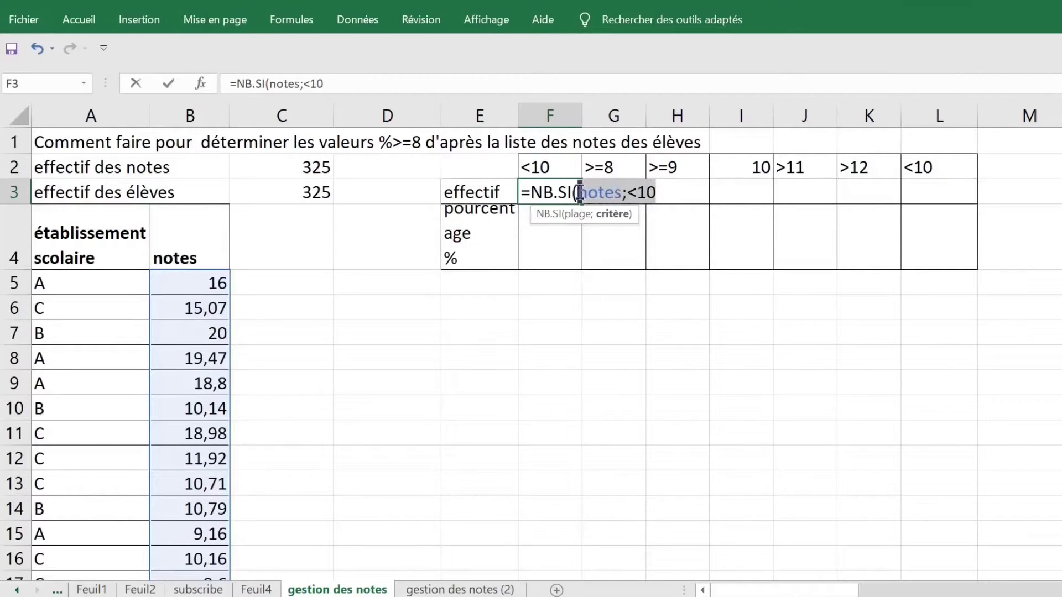
{"action": "left_click", "coordinate": [671, 193]}
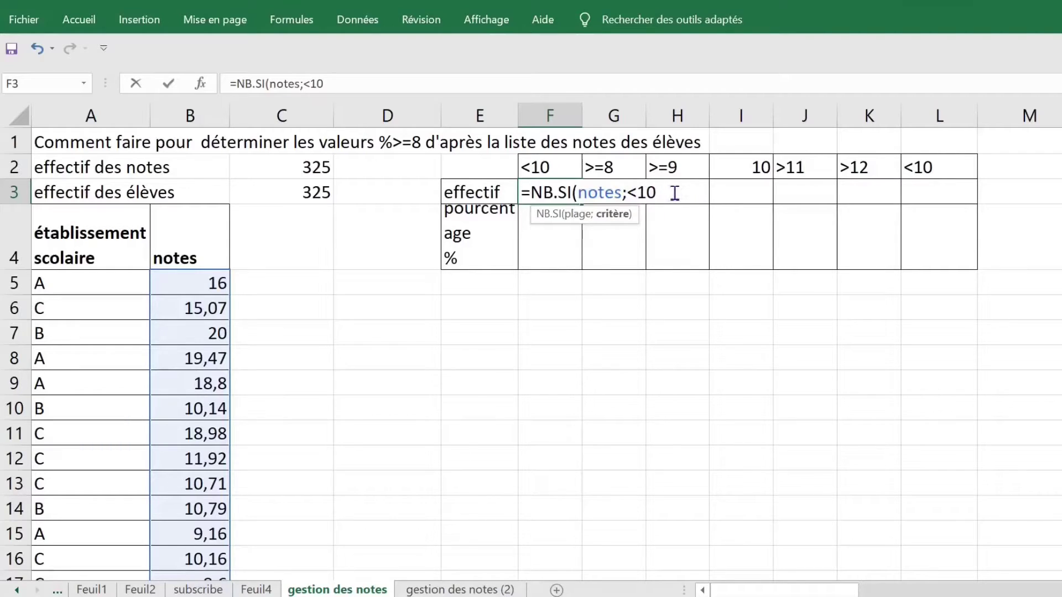
{"action": "type", "text": ")"}
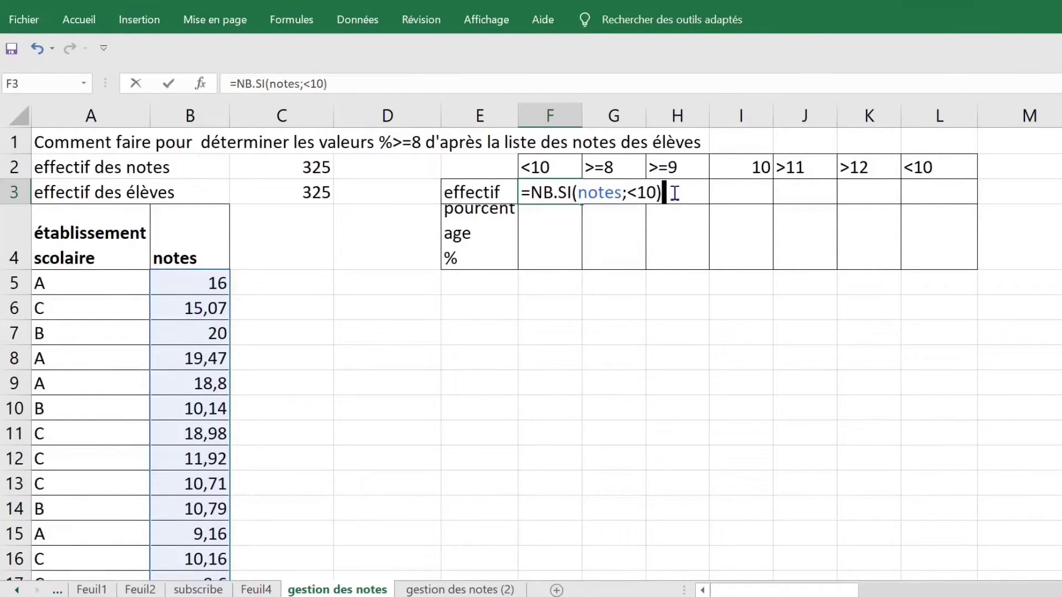
{"action": "key", "text": "Return"}
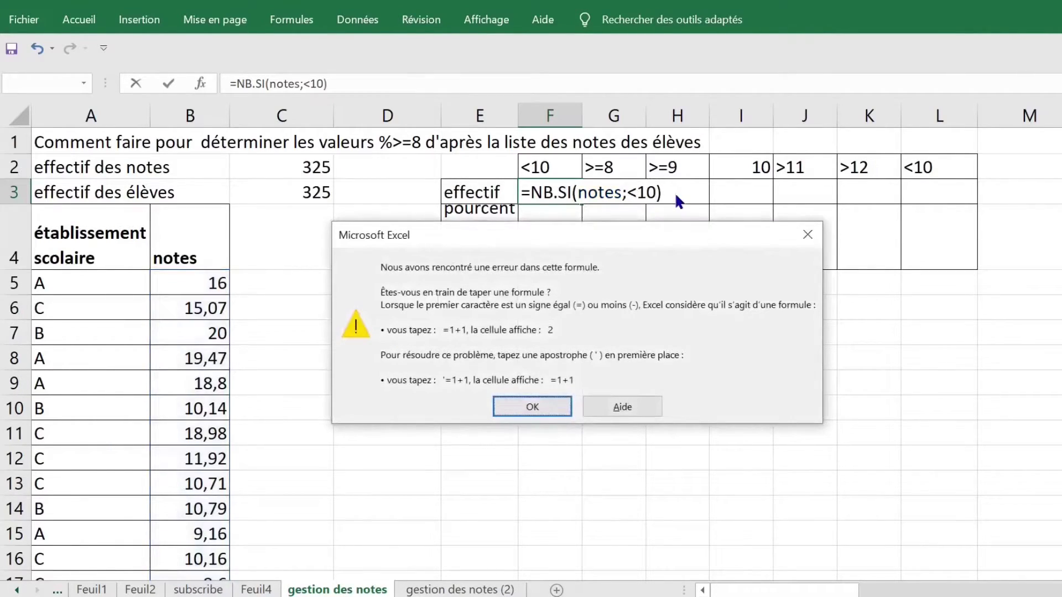
Enclose the <10 criterion in quotation marks so that F3 contains =NB.SI(notes;"<10").
{"action": "left_click", "coordinate": [539, 406]}
{"action": "left_click", "coordinate": [625, 191]}
{"action": "type", "text": "\""}
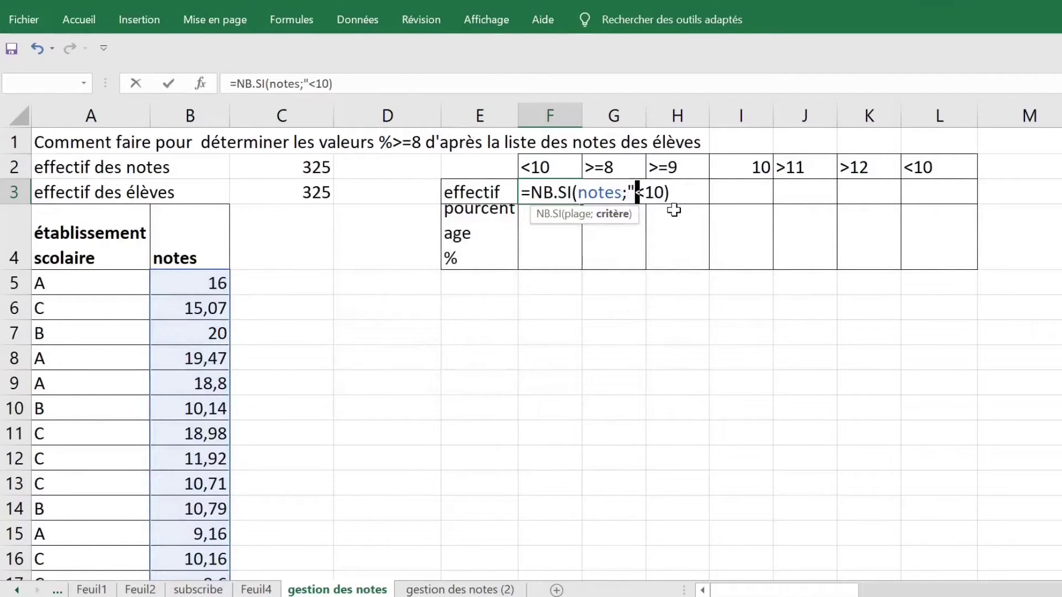
{"action": "left_click", "coordinate": [664, 191]}
{"action": "type", "text": "\""}
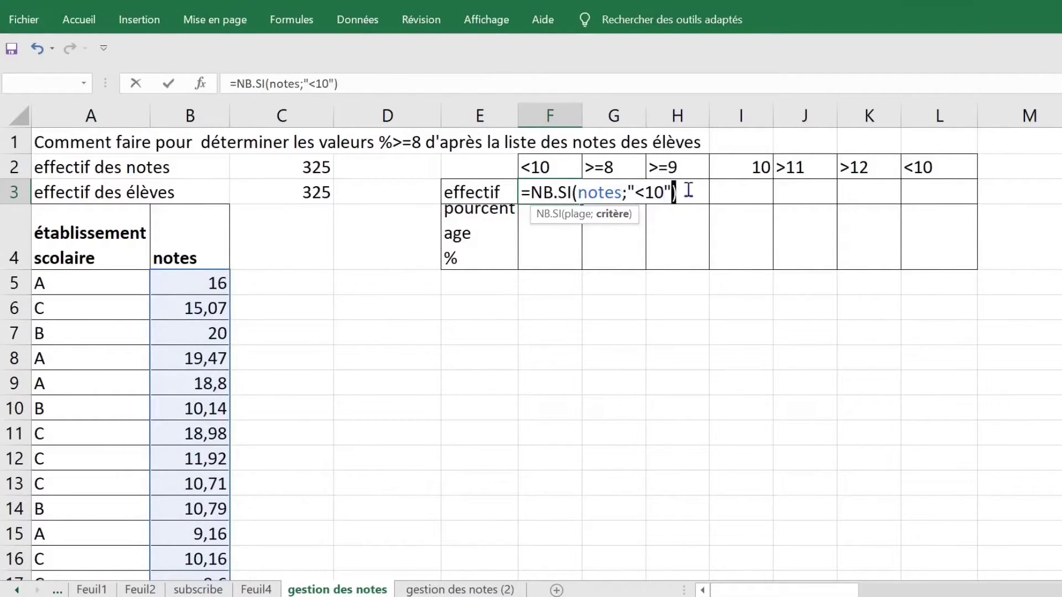
{"action": "key", "text": "Return"}
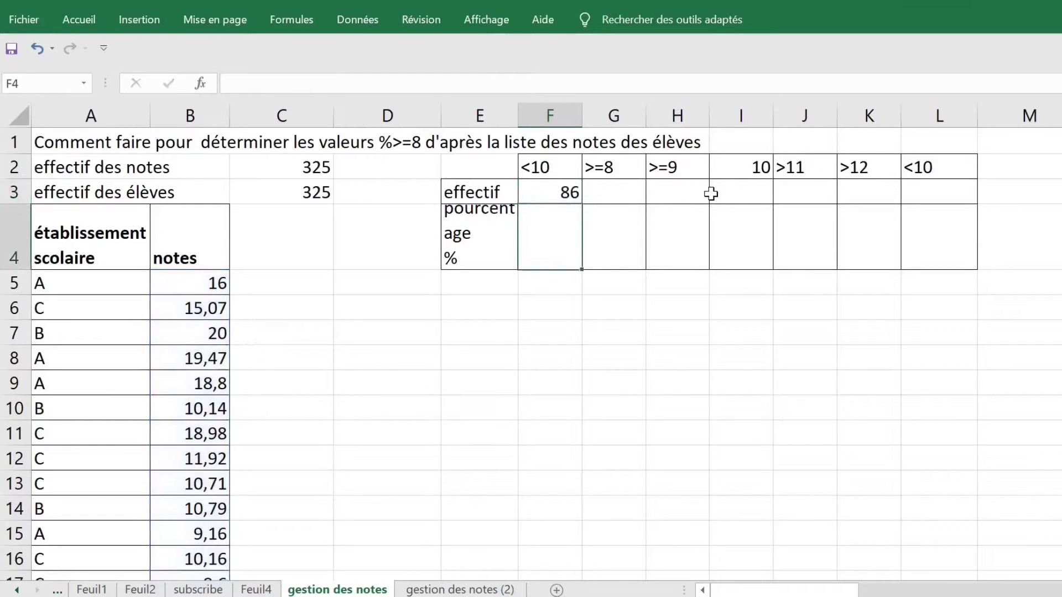
Try to copy the F3 formula across the effectif row through L3, and undo the fill.
{"action": "left_click", "coordinate": [559, 191]}
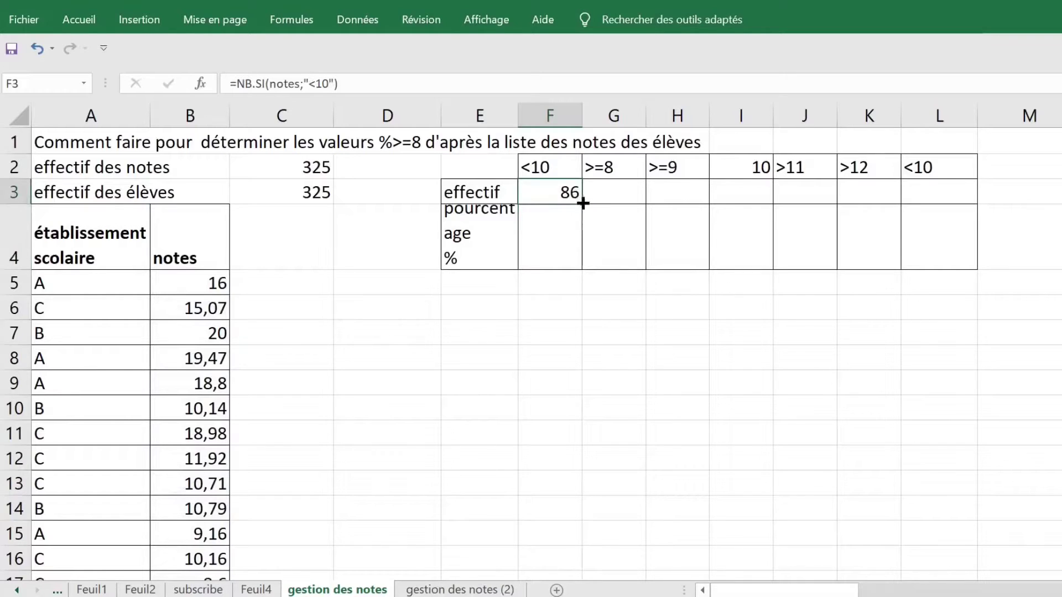
{"action": "left_click_drag", "start_coordinate": [583, 203], "coordinate": [946, 203]}
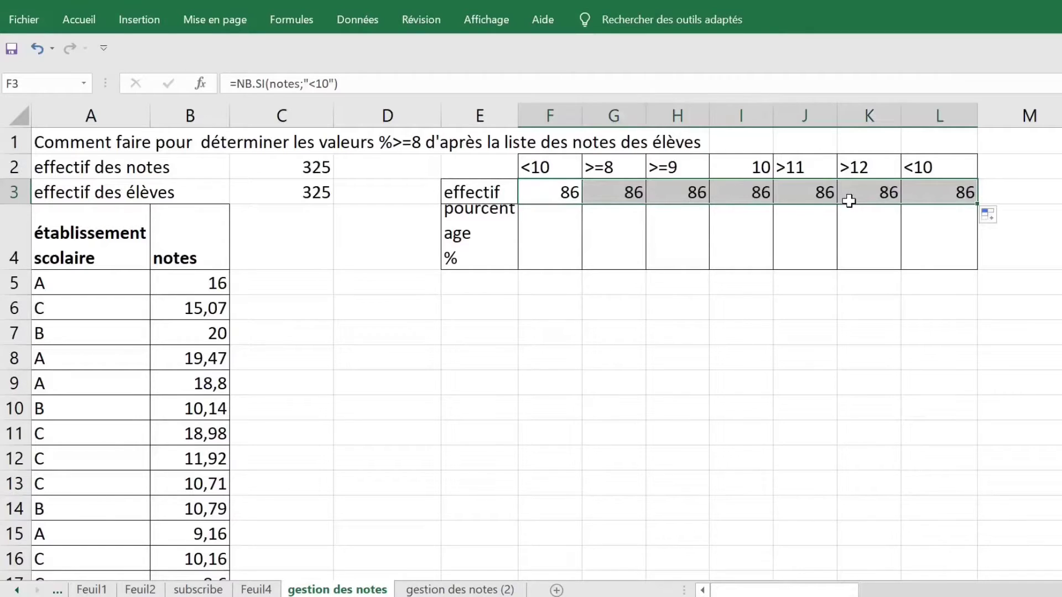
{"action": "key", "text": "ctrl+z"}
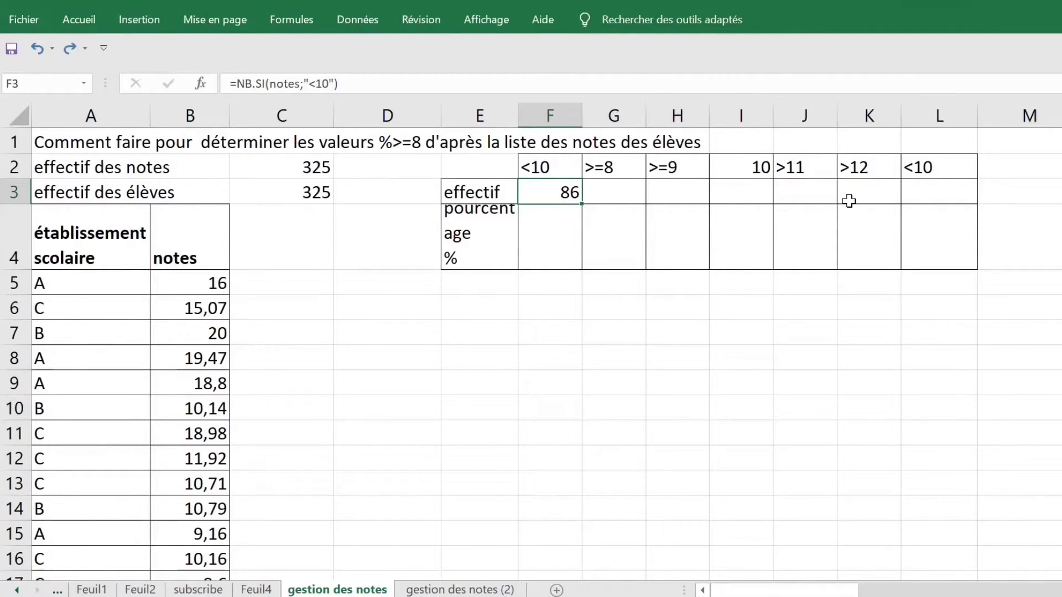
Review the criteria in the header cells F2:L2.
{"action": "left_click", "coordinate": [545, 168]}
{"action": "left_click", "coordinate": [608, 166]}
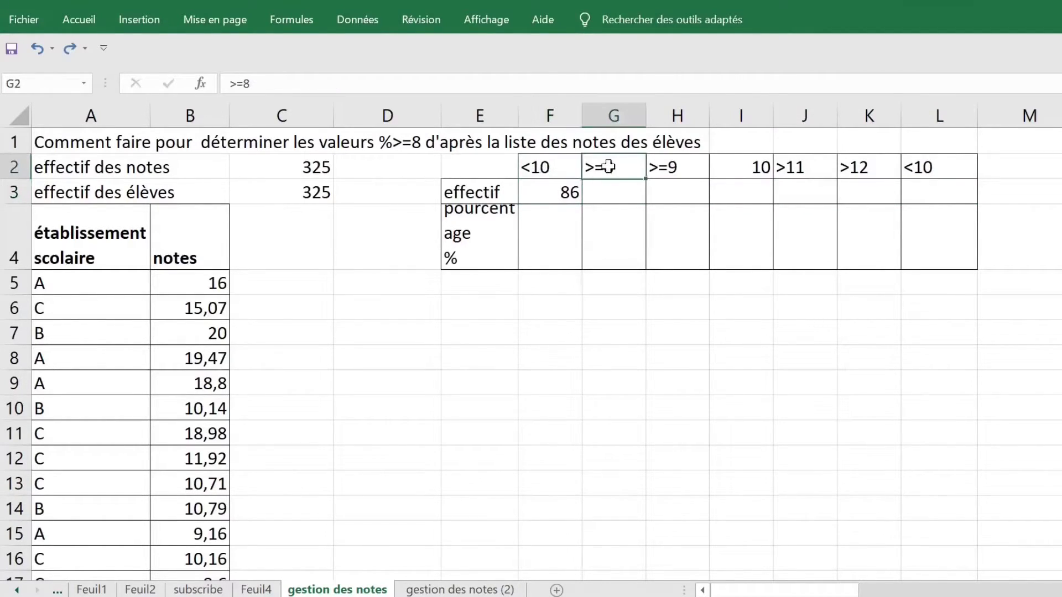
{"action": "left_click", "coordinate": [562, 166]}
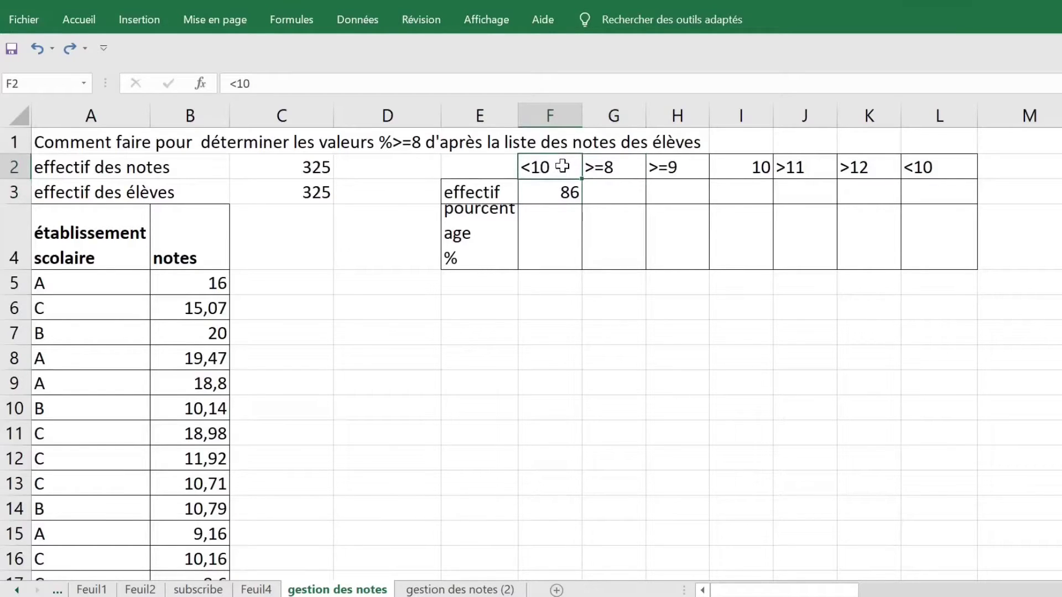
{"action": "left_click", "coordinate": [611, 166]}
{"action": "left_click", "coordinate": [669, 166]}
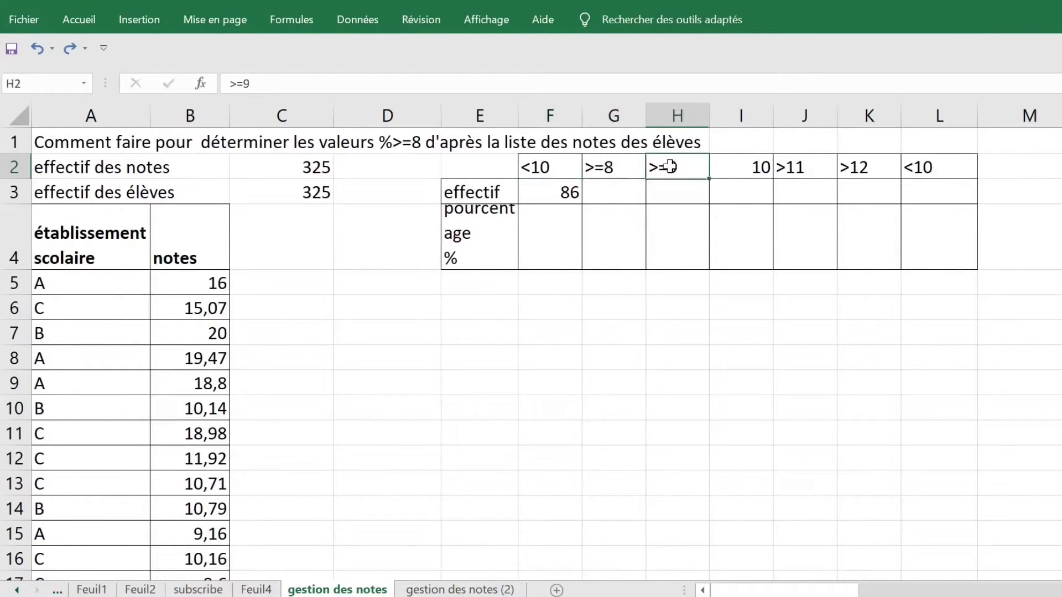
{"action": "left_click_drag", "start_coordinate": [932, 166], "coordinate": [550, 167]}
Replace the F3 formula with =NB.SI(notes;F2), using the named range notes and the criterion cell F2.
{"action": "left_click", "coordinate": [564, 192]}
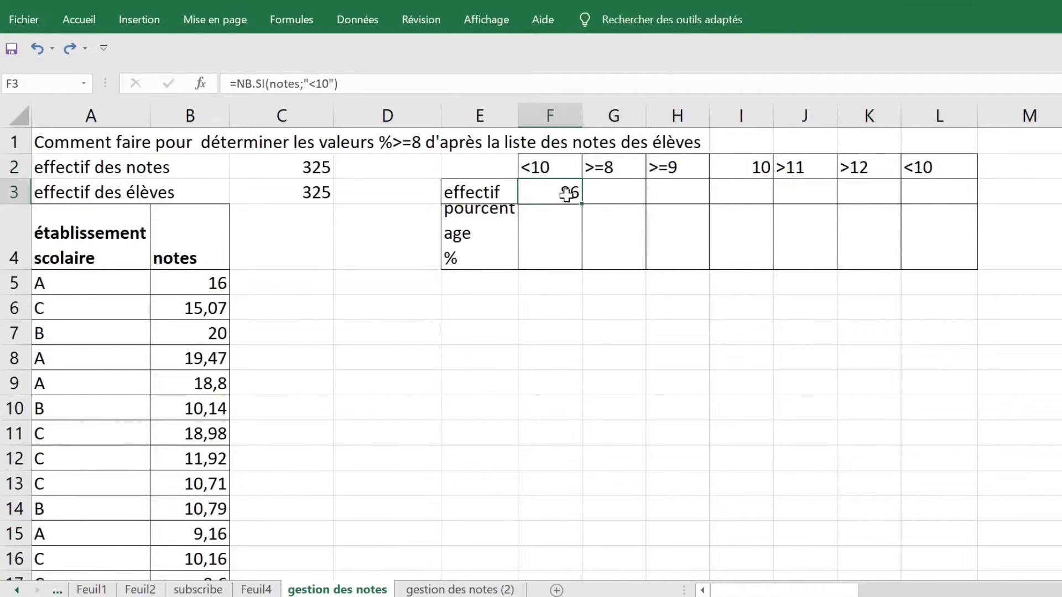
{"action": "type", "text": "=nb.s"}
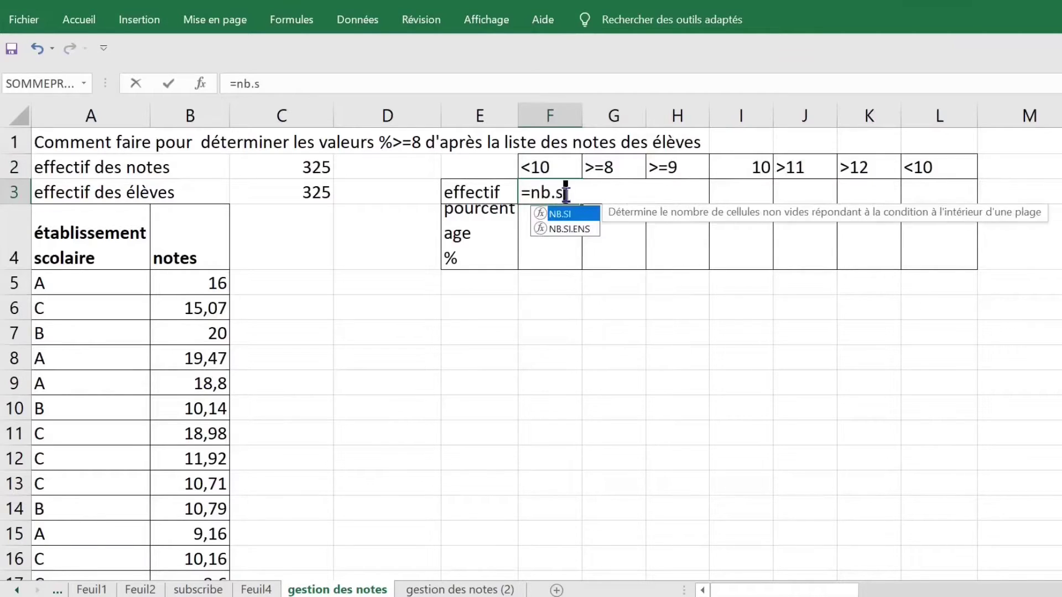
{"action": "key", "text": "Tab"}
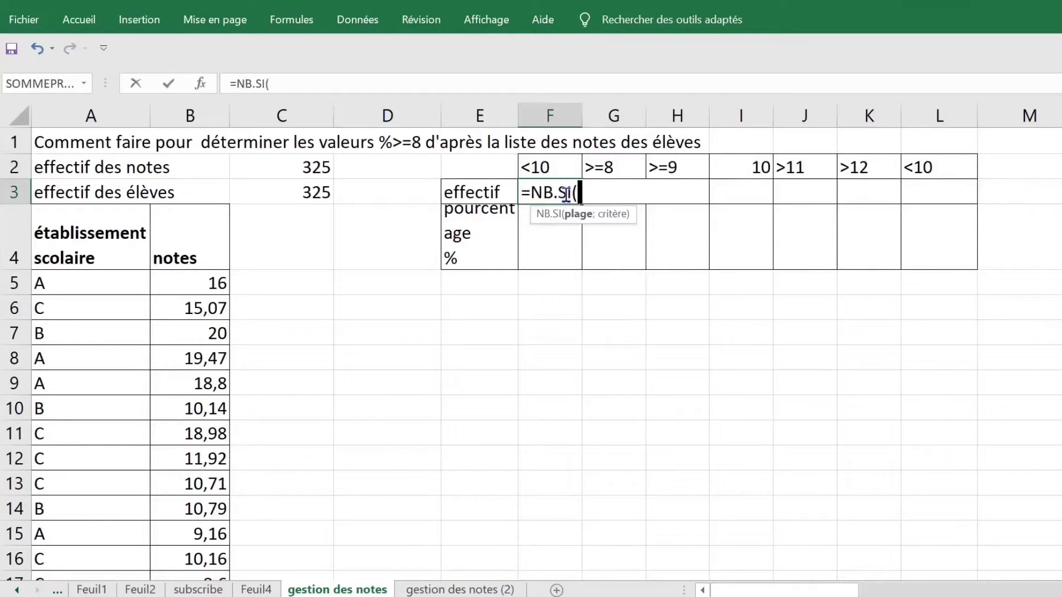
{"action": "key", "text": "F3"}
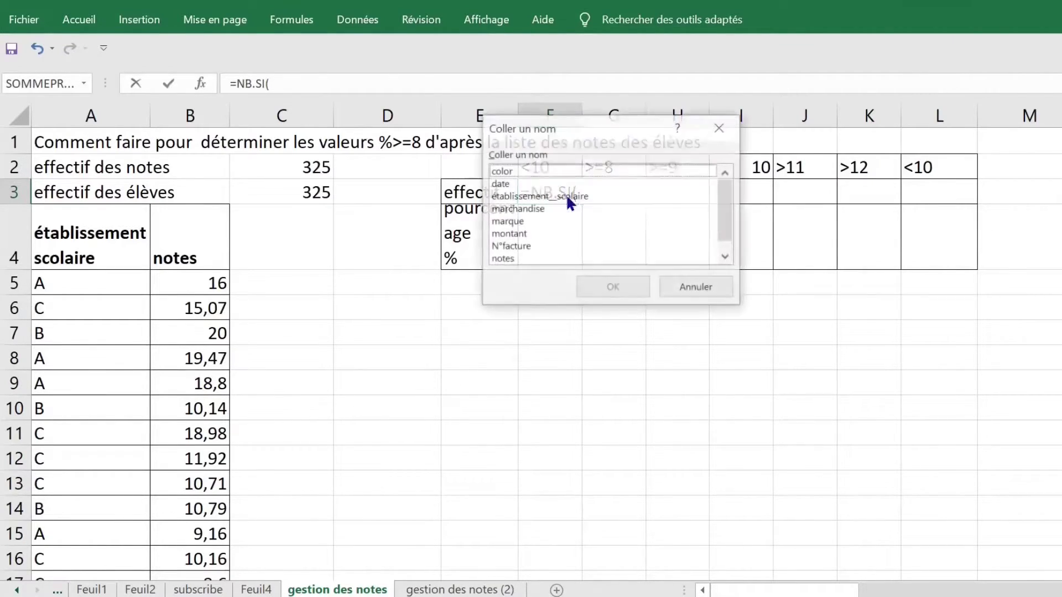
{"action": "left_click", "coordinate": [526, 259]}
{"action": "double_click", "coordinate": [512, 260]}
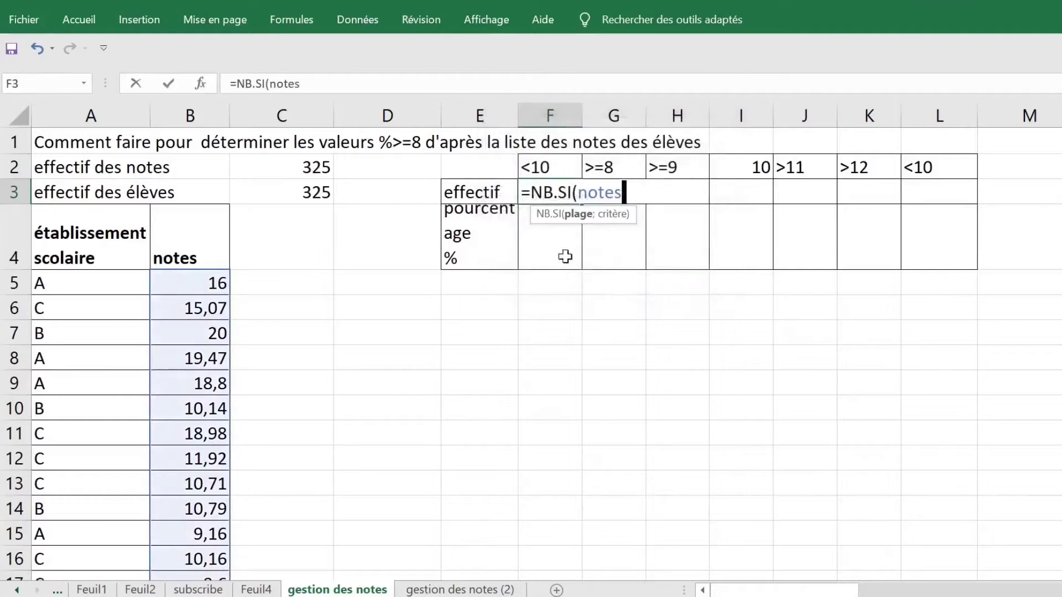
{"action": "type", "text": ";"}
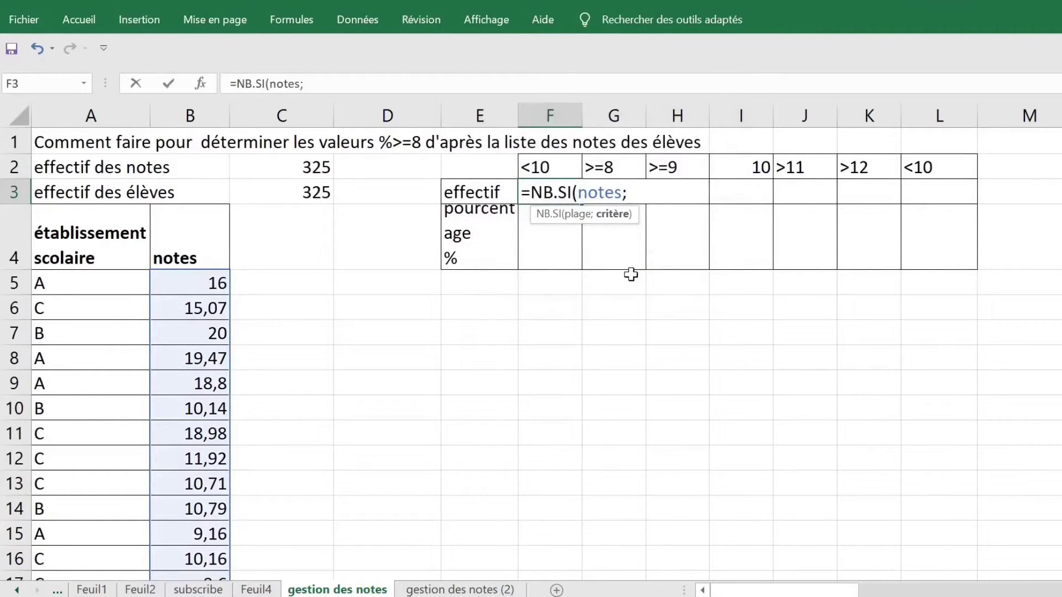
{"action": "left_click", "coordinate": [535, 166]}
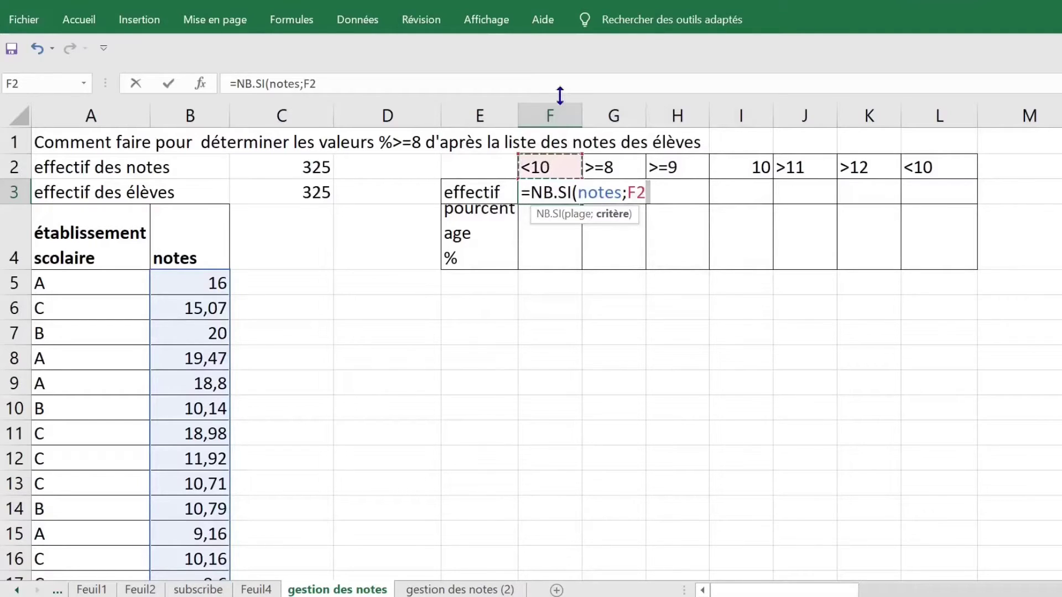
{"action": "type", "text": ")"}
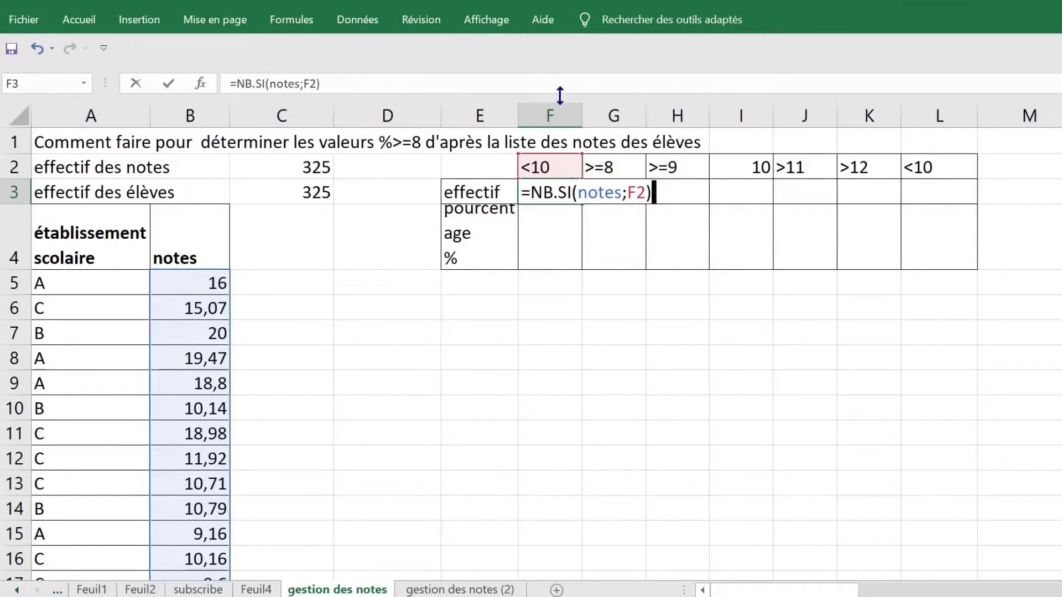
{"action": "key", "text": "Return"}
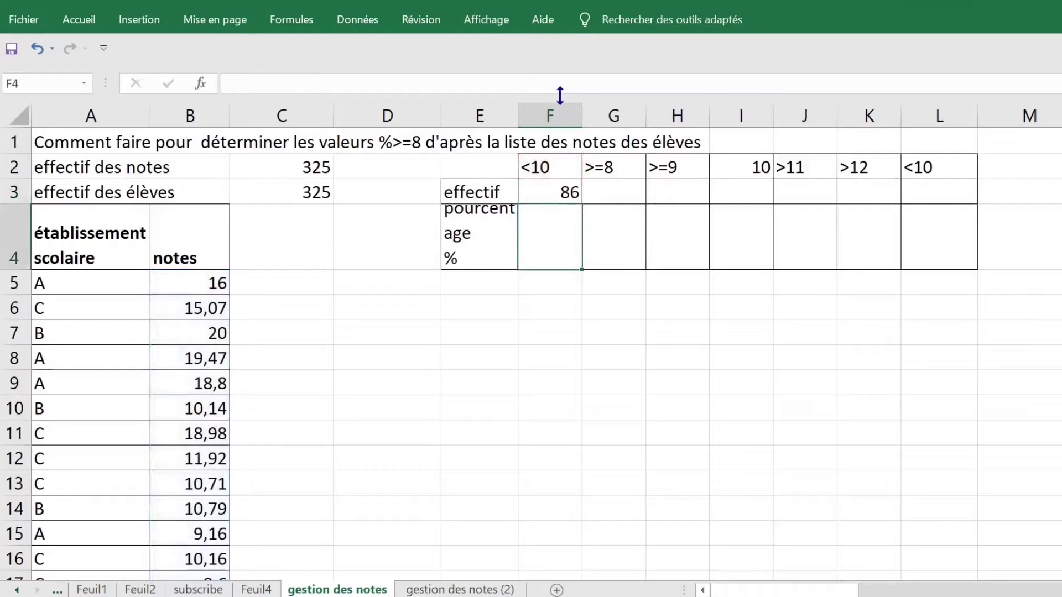
Copy the F3 formula across the effectif row through L3, and widen column E to fit the word pourcentage on one line.
{"action": "left_click", "coordinate": [556, 192]}
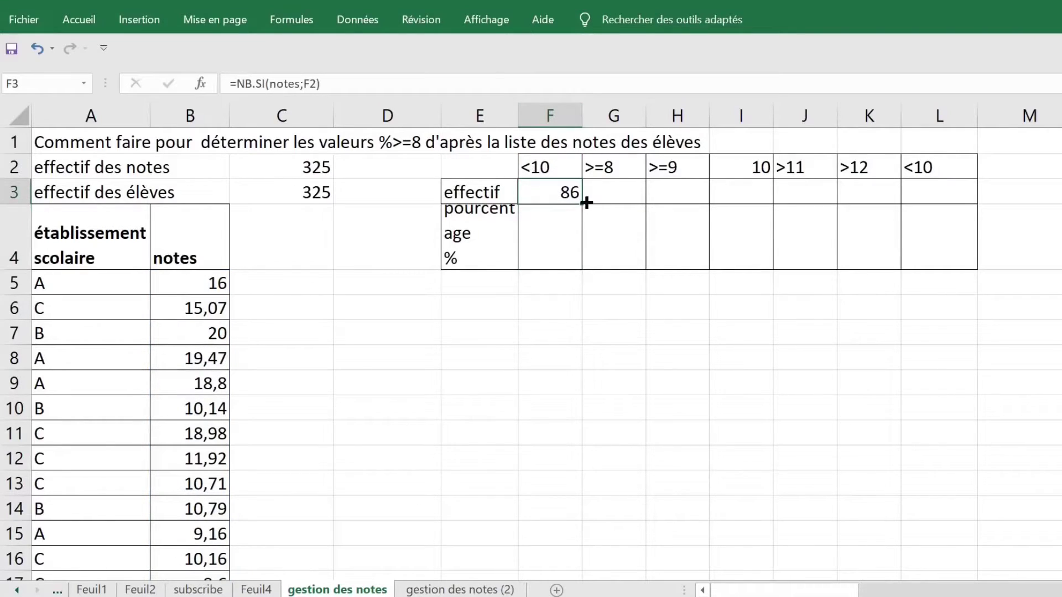
{"action": "left_click_drag", "start_coordinate": [585, 203], "coordinate": [955, 204]}
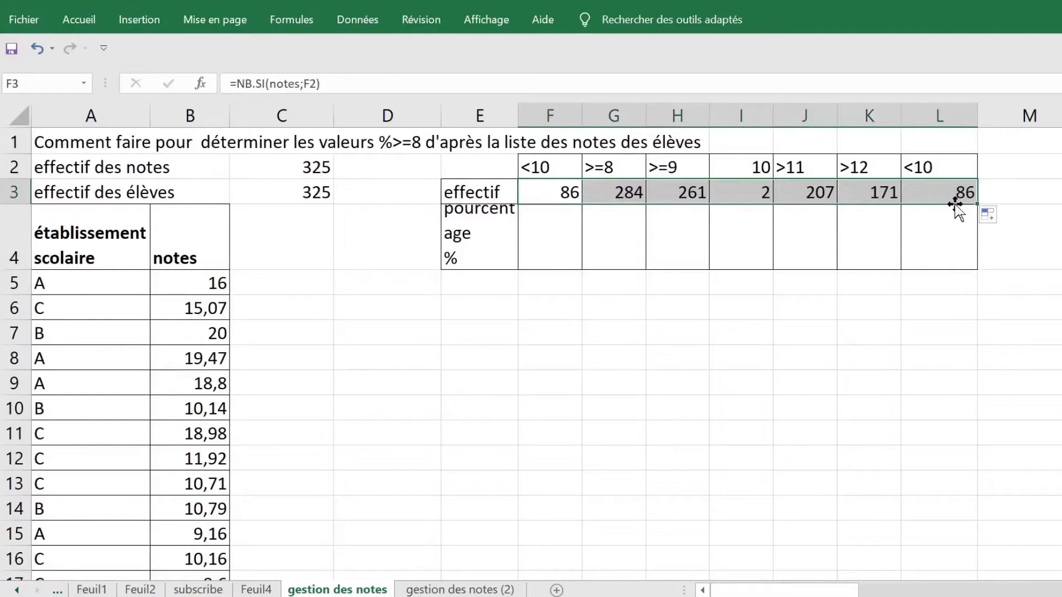
{"action": "left_click", "coordinate": [553, 229]}
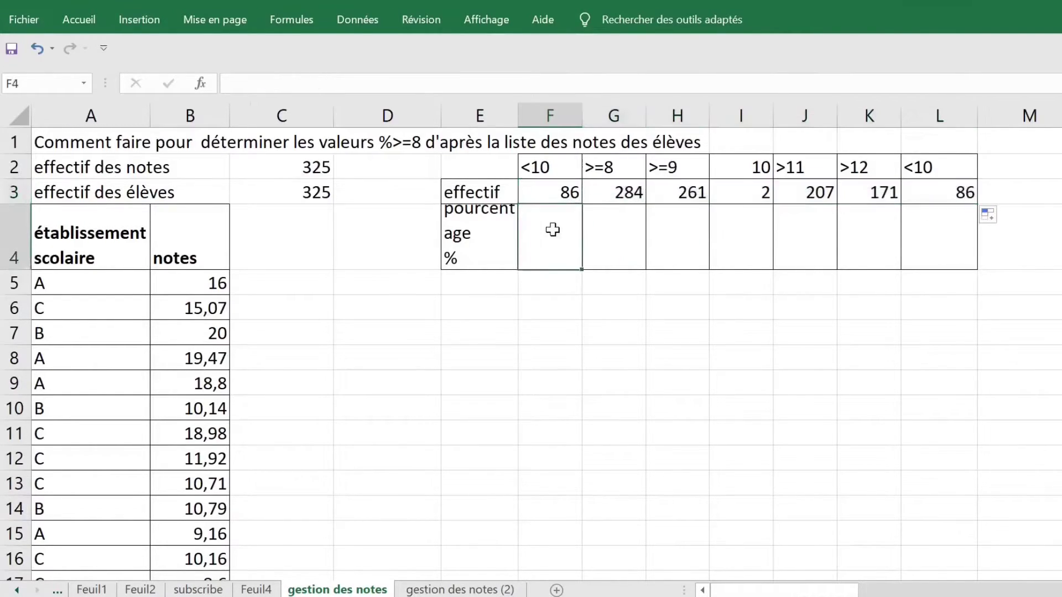
{"action": "left_click_drag", "start_coordinate": [518, 115], "coordinate": [544, 116]}
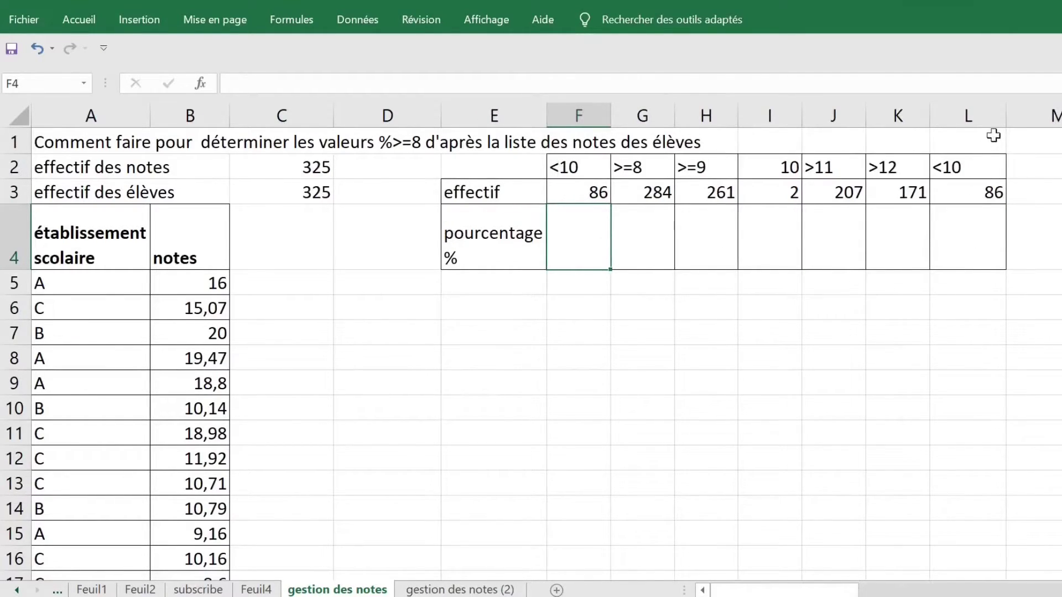
Calculate the percentage for the <10 criterion in F4 with the formula =F3/C3.
{"action": "left_click", "coordinate": [588, 191]}
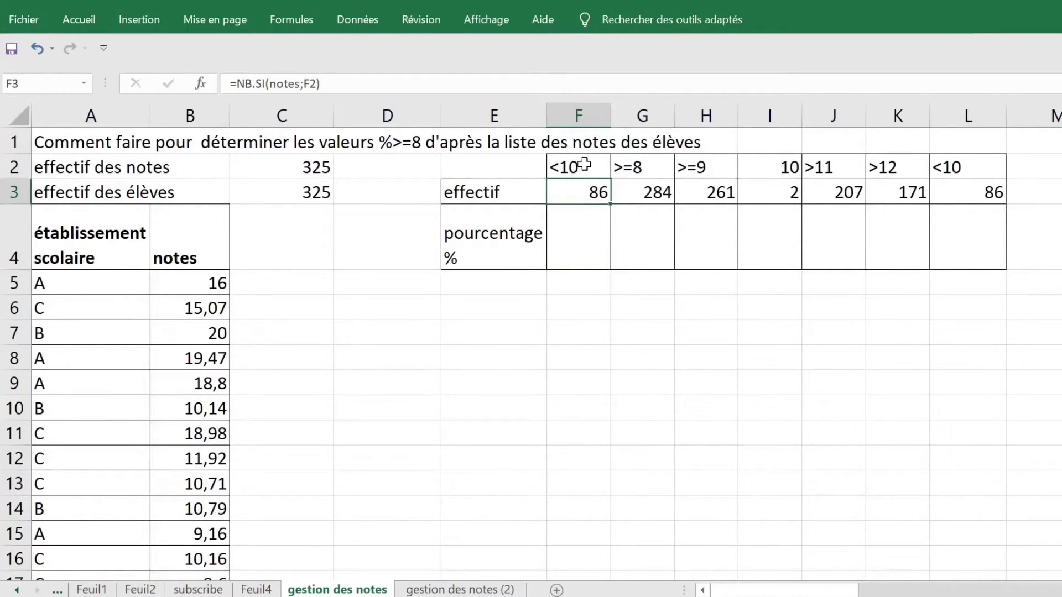
{"action": "left_click", "coordinate": [580, 230]}
{"action": "left_click", "coordinate": [587, 191]}
{"action": "left_click", "coordinate": [283, 194]}
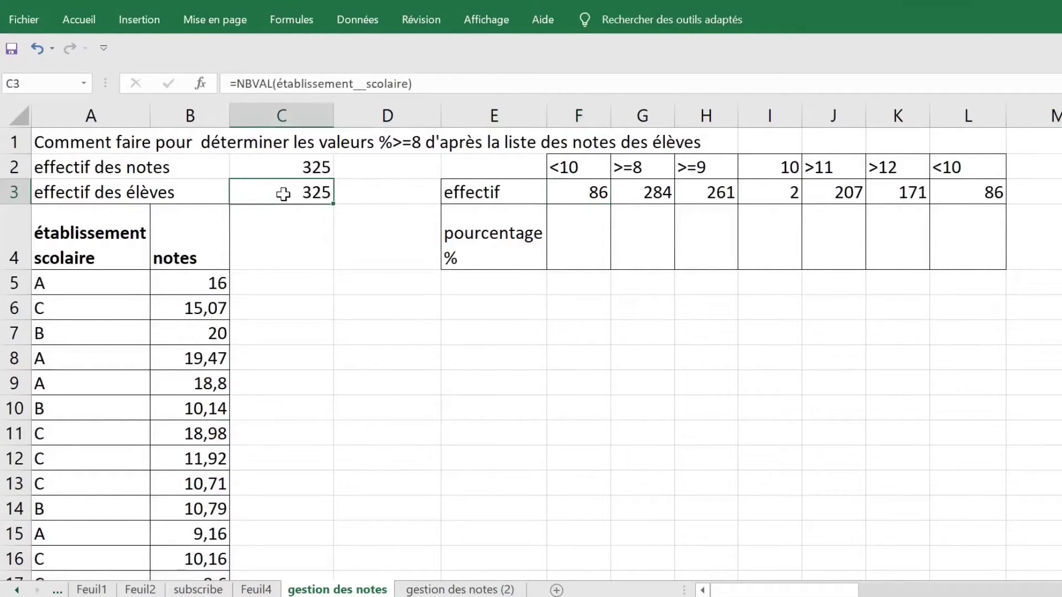
{"action": "left_click", "coordinate": [594, 195]}
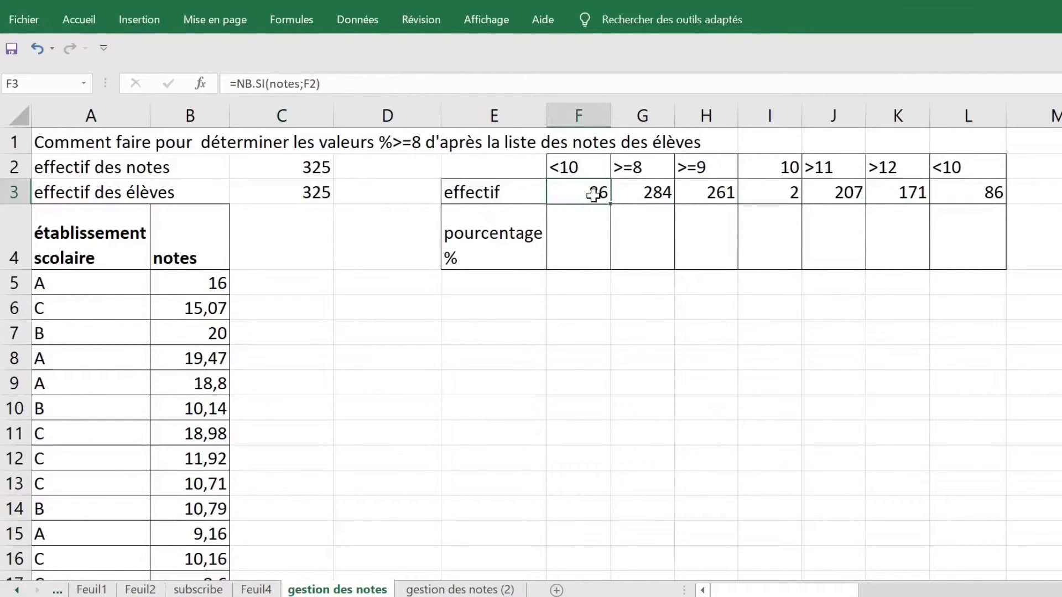
{"action": "left_click", "coordinate": [591, 227]}
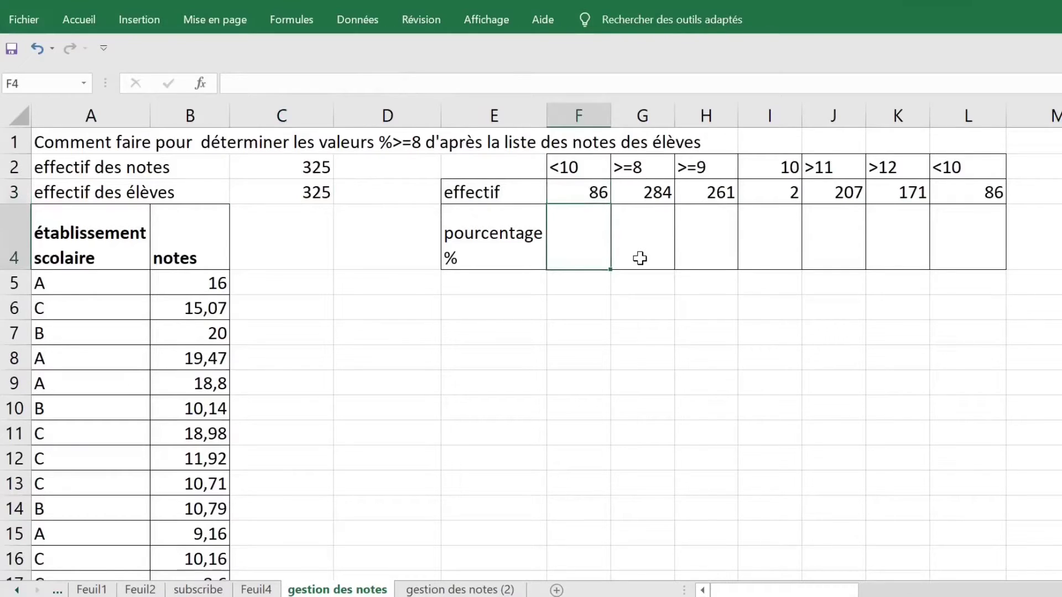
{"action": "type", "text": "="}
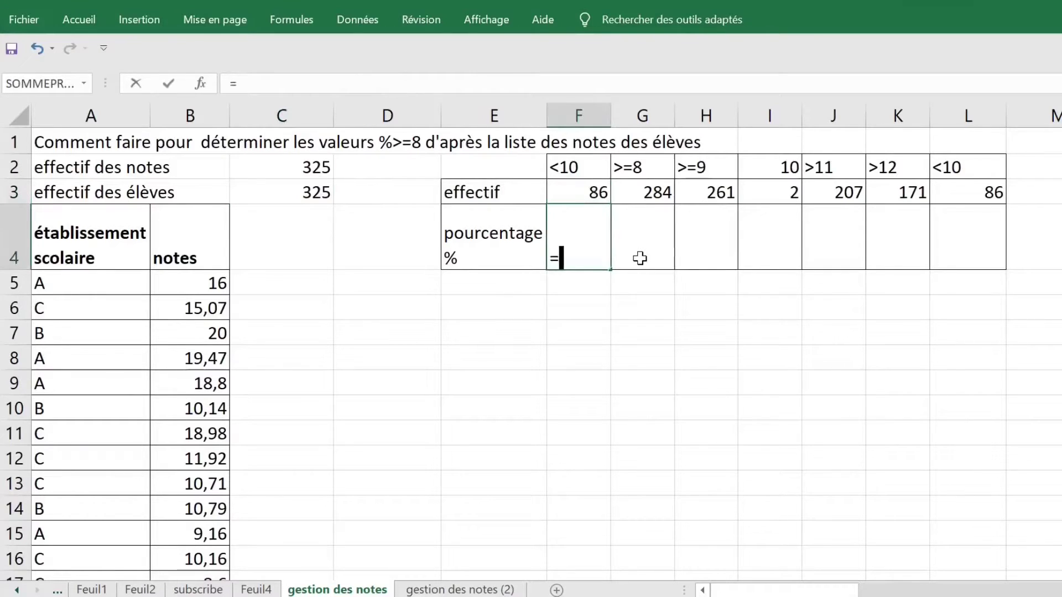
{"action": "left_click", "coordinate": [582, 192]}
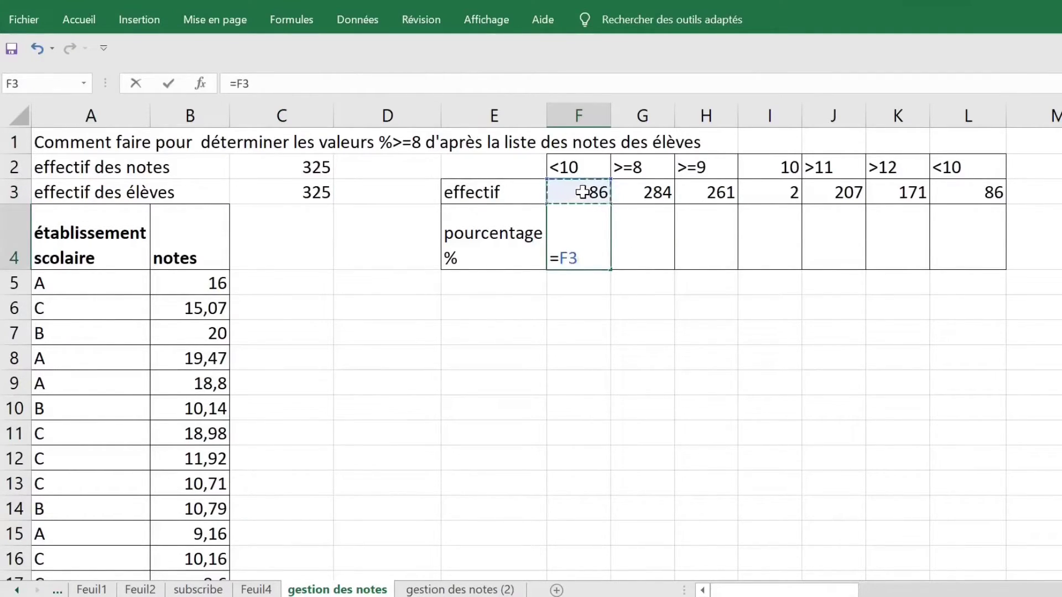
{"action": "type", "text": "/"}
{"action": "left_click", "coordinate": [288, 192]}
{"action": "key", "text": "Return"}
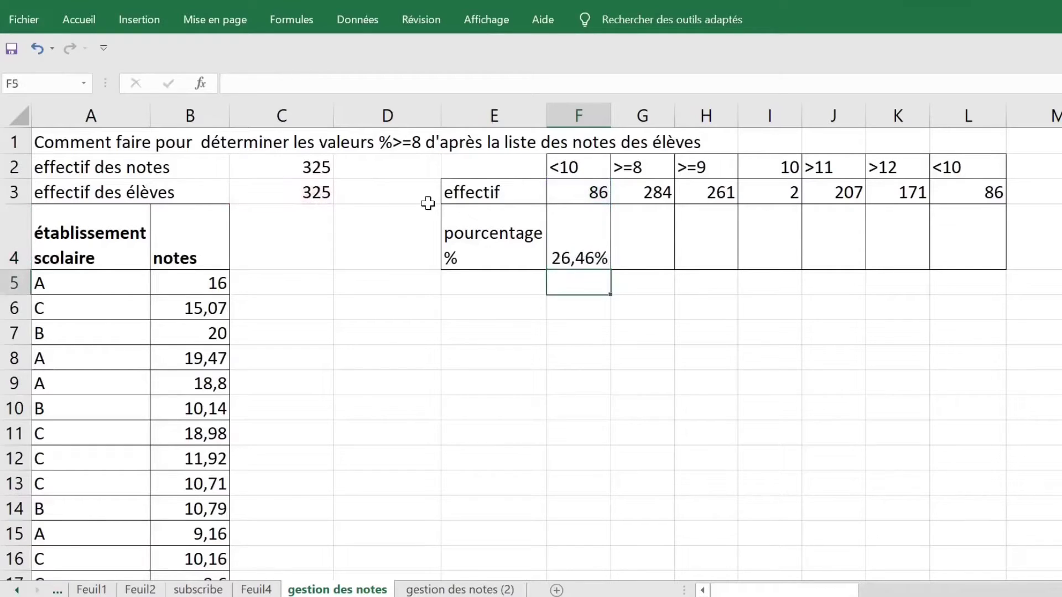
Set the number format of the percentage row F4:L4 to Standard.
{"action": "left_click", "coordinate": [568, 236]}
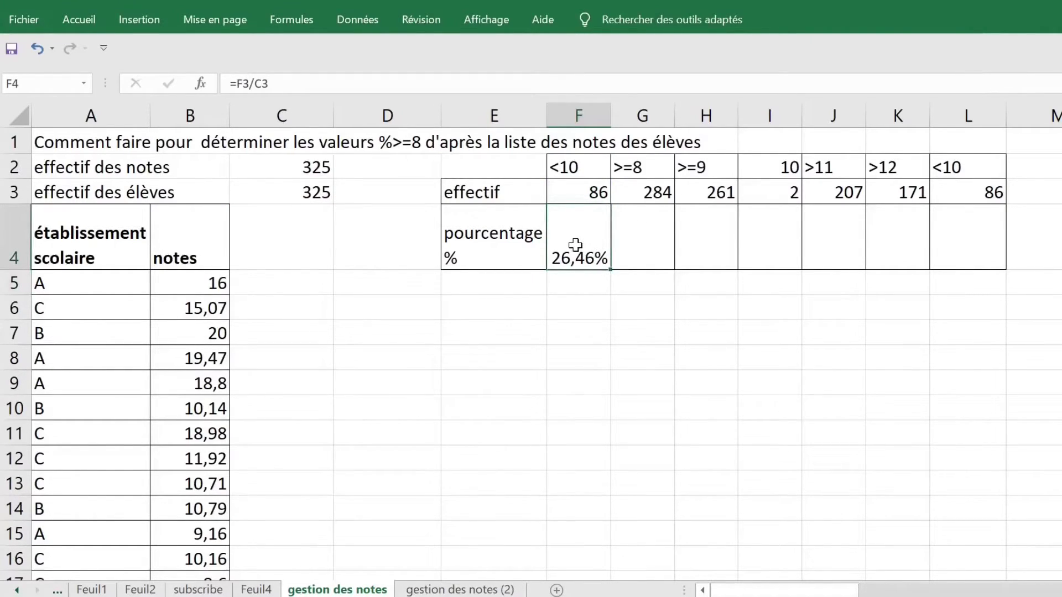
{"action": "left_click_drag", "start_coordinate": [575, 244], "coordinate": [978, 240]}
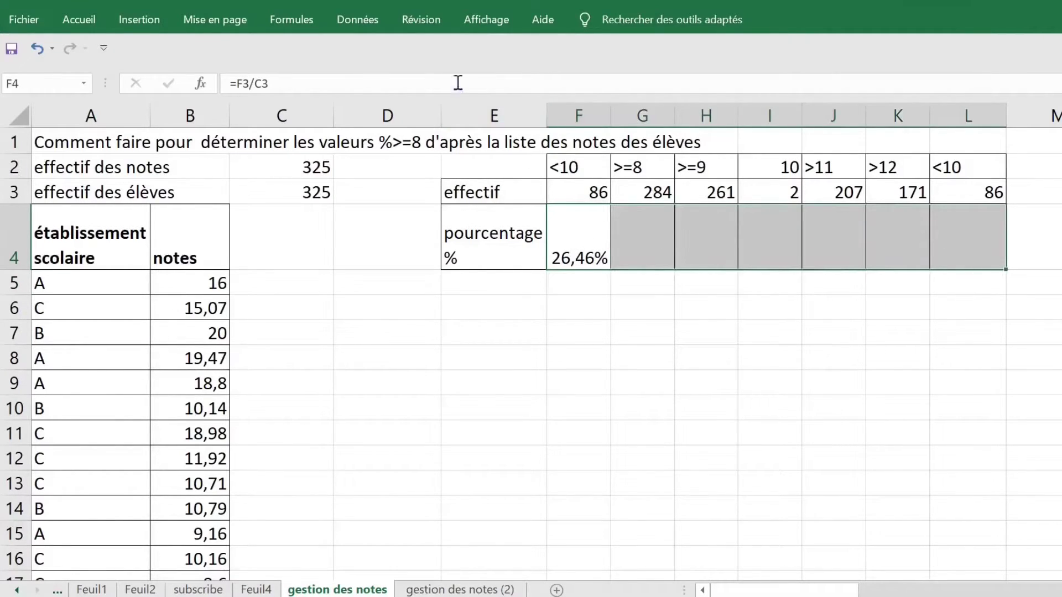
{"action": "left_click", "coordinate": [349, 25]}
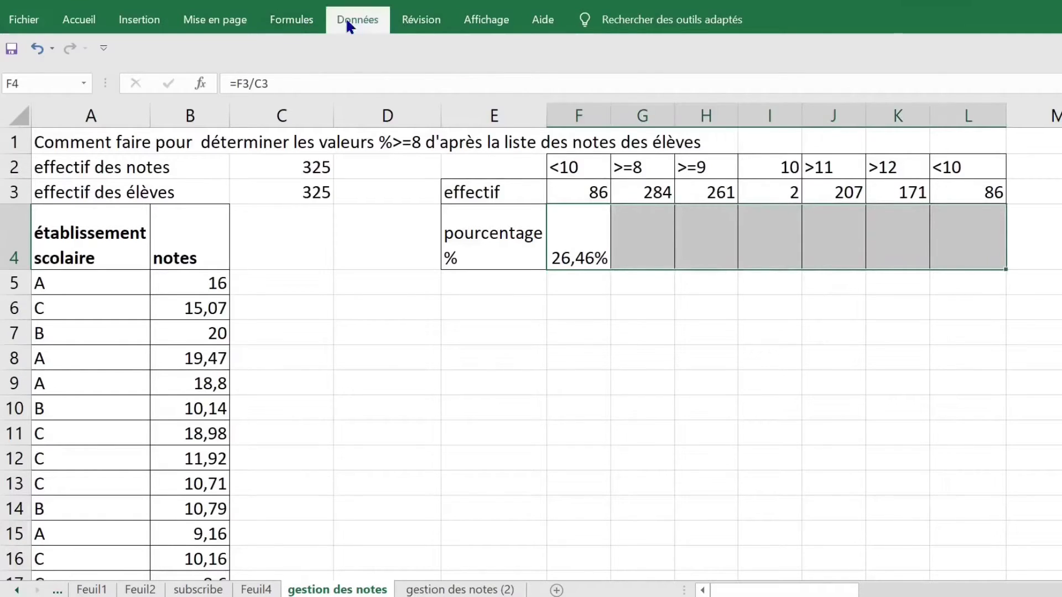
{"action": "left_click", "coordinate": [80, 25]}
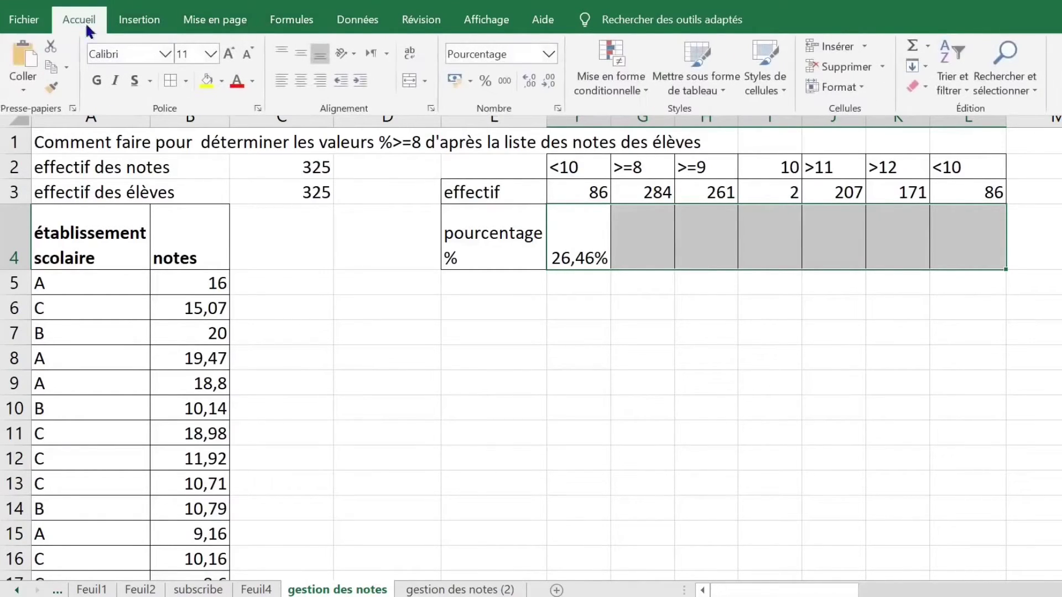
{"action": "left_click", "coordinate": [549, 54]}
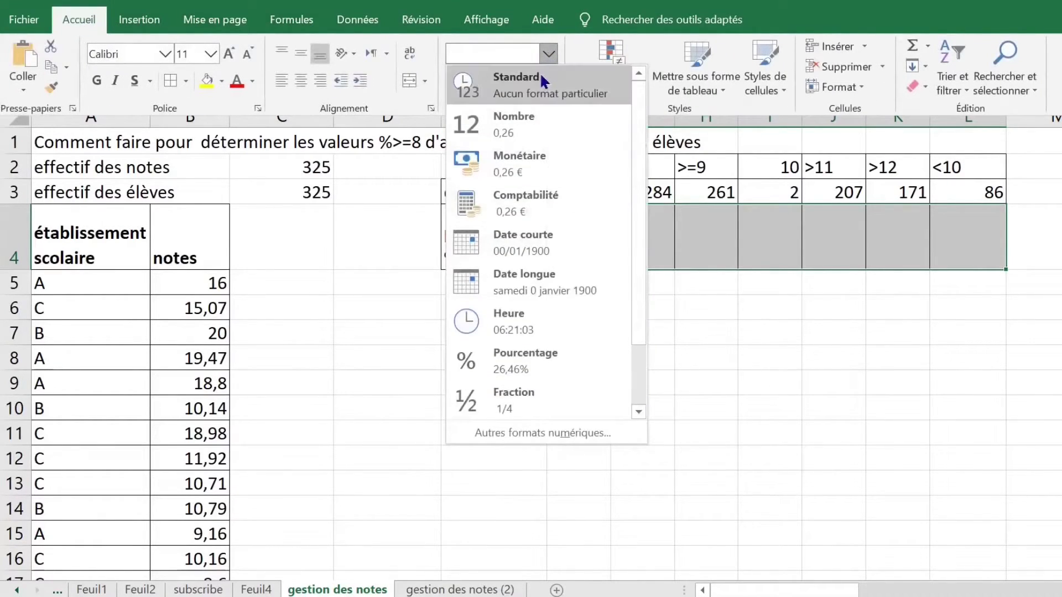
{"action": "left_click", "coordinate": [542, 83]}
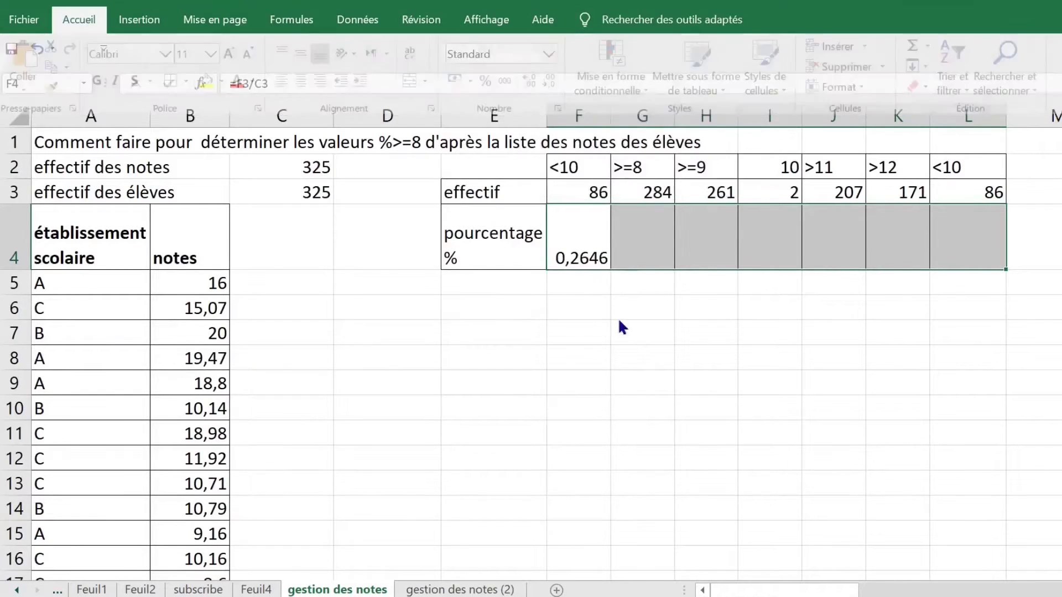
Format cell F4 as Pourcentage with 2 decimal places.
{"action": "left_click", "coordinate": [581, 251]}
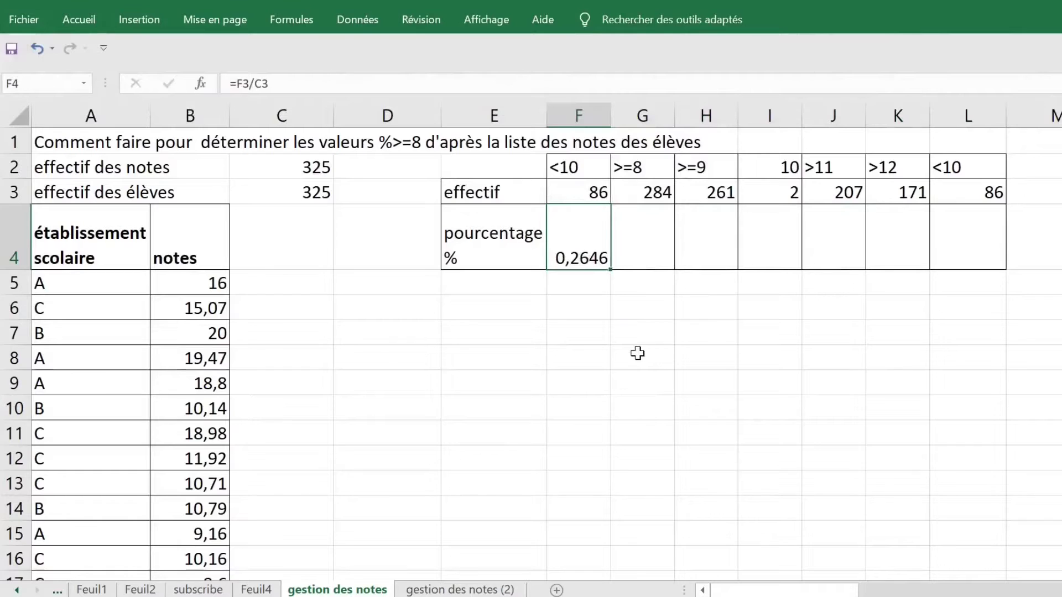
{"action": "right_click", "coordinate": [578, 249]}
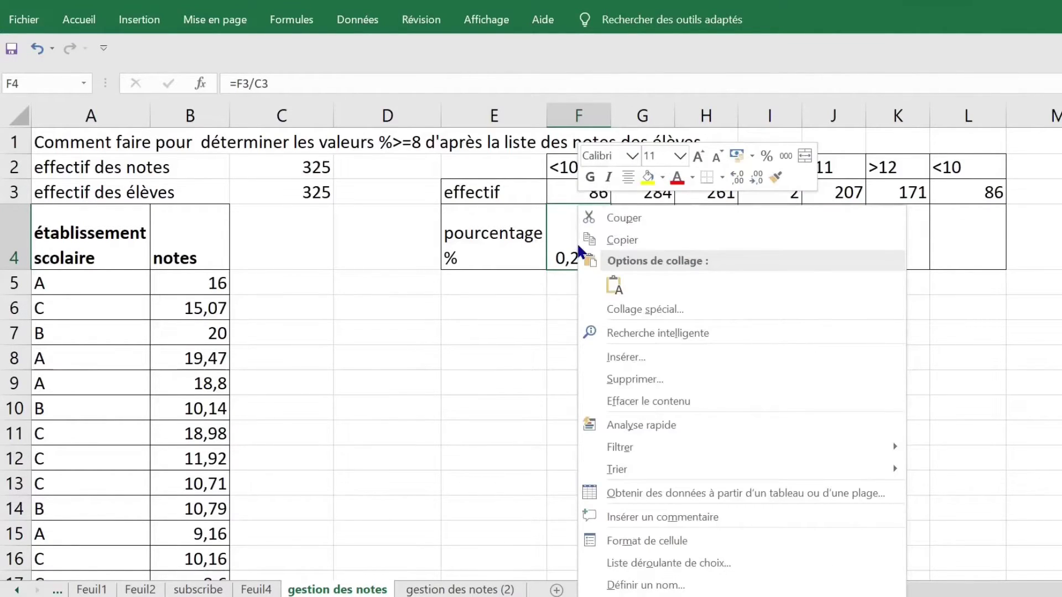
{"action": "left_click", "coordinate": [636, 541]}
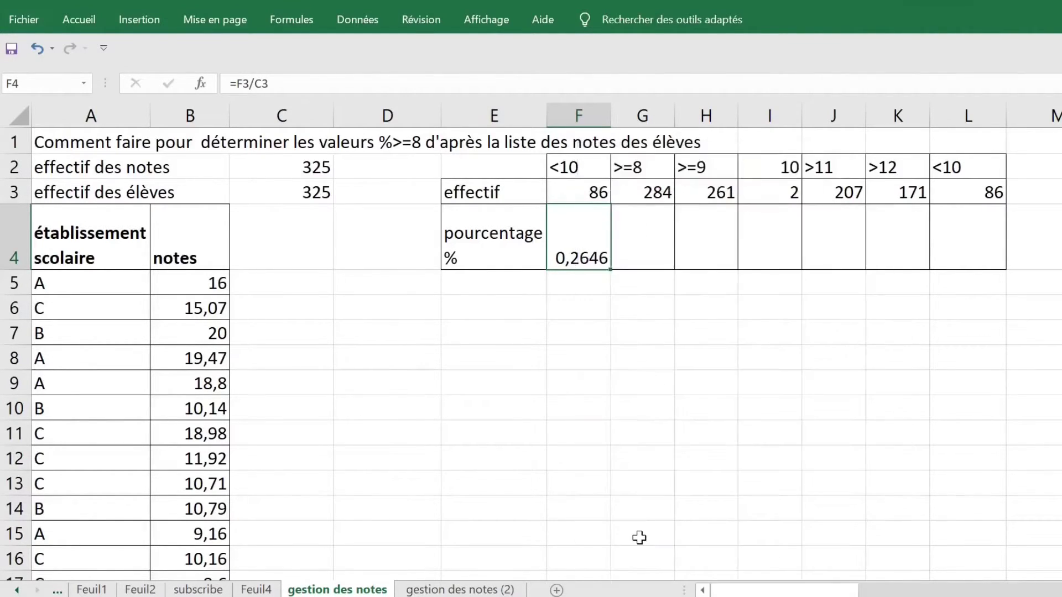
{"action": "left_click_drag", "start_coordinate": [649, 174], "coordinate": [538, 90]}
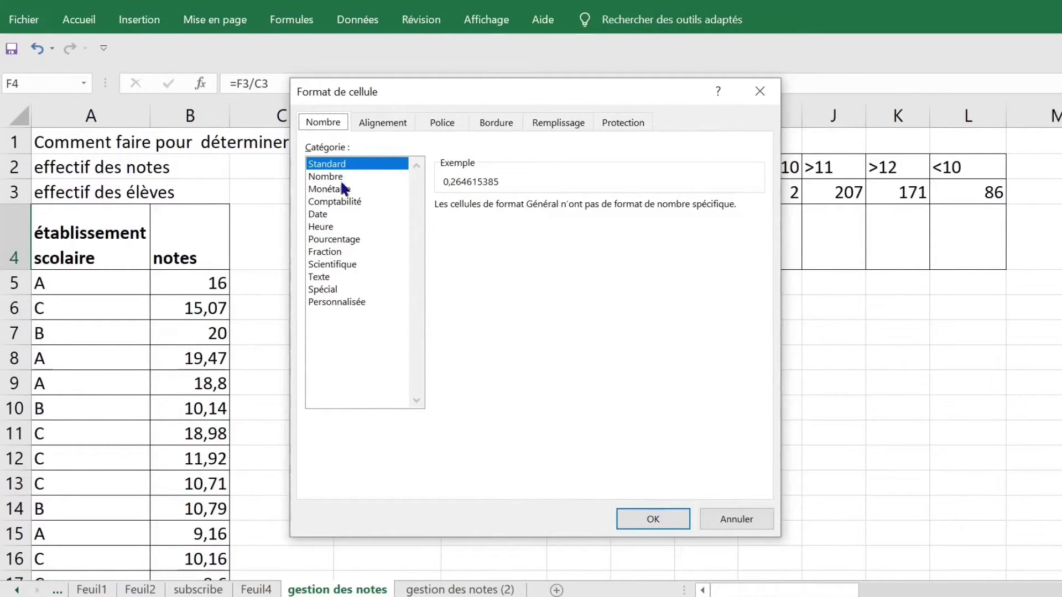
{"action": "left_click", "coordinate": [340, 240]}
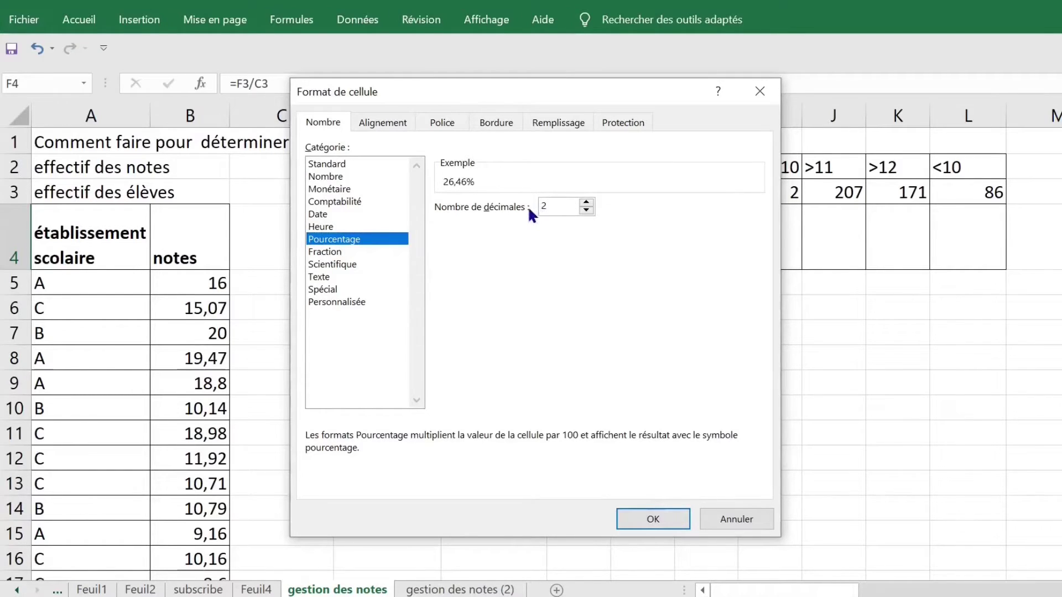
{"action": "left_click", "coordinate": [586, 202]}
{"action": "left_click", "coordinate": [587, 204]}
{"action": "left_click", "coordinate": [586, 210]}
{"action": "left_click", "coordinate": [562, 203]}
{"action": "key", "text": "BackSpace"}
{"action": "type", "text": "2"}
{"action": "left_click", "coordinate": [653, 517]}
Calculate the percentage for the >=8 criterion in G4 with the formula =G3/C3.
{"action": "left_click", "coordinate": [640, 256]}
{"action": "left_click", "coordinate": [588, 250]}
{"action": "left_click", "coordinate": [623, 250]}
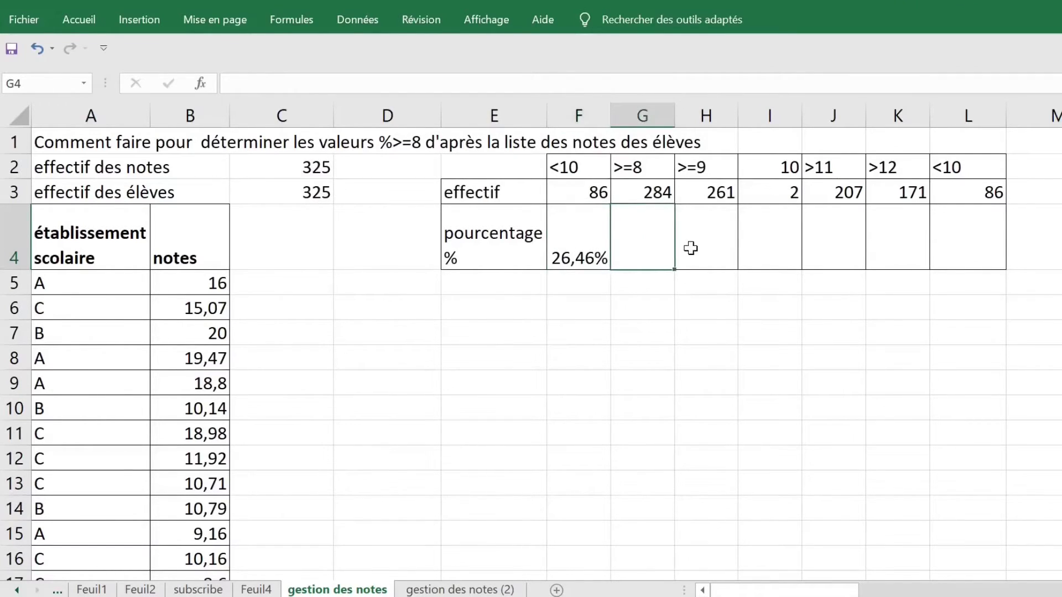
{"action": "type", "text": "="}
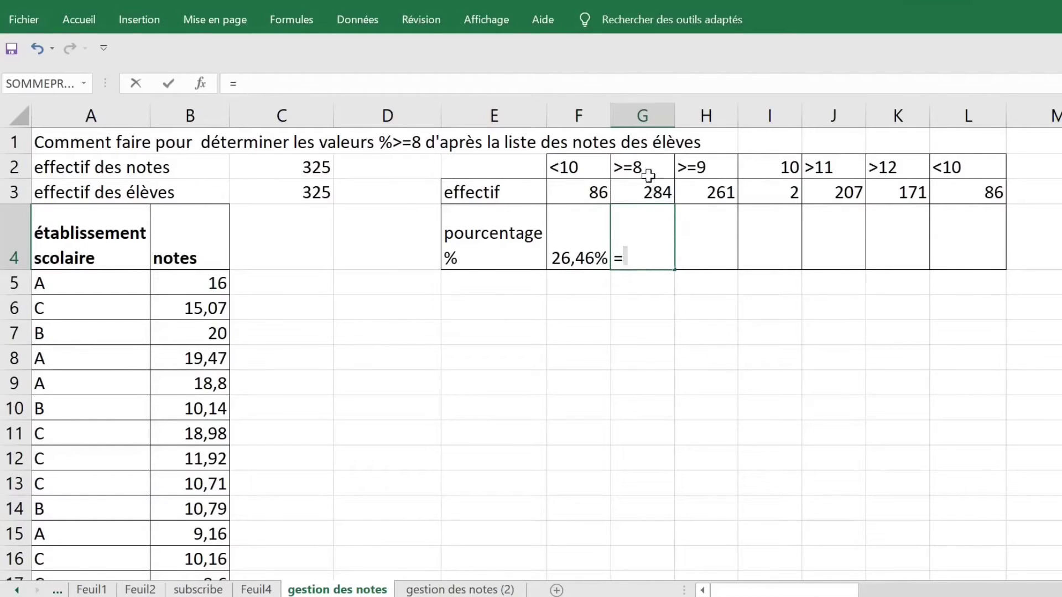
{"action": "left_click", "coordinate": [646, 195]}
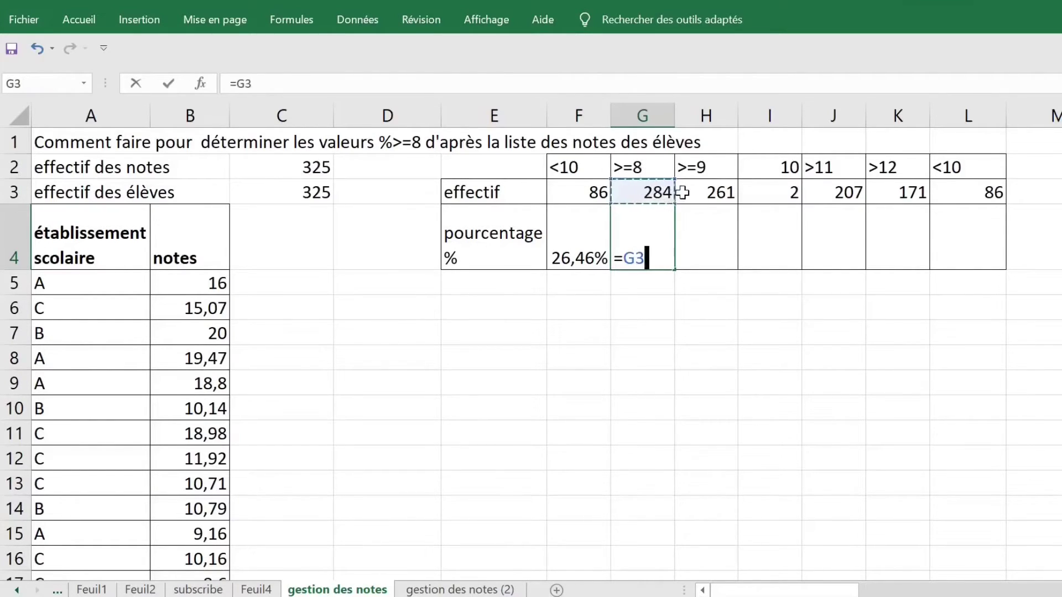
{"action": "type", "text": "/"}
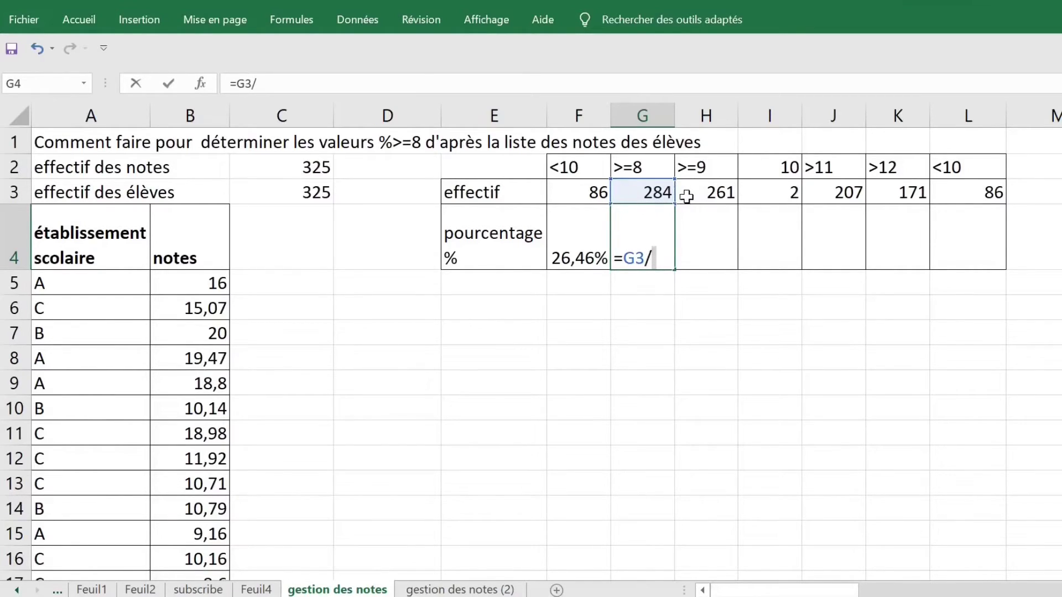
{"action": "left_click", "coordinate": [296, 190]}
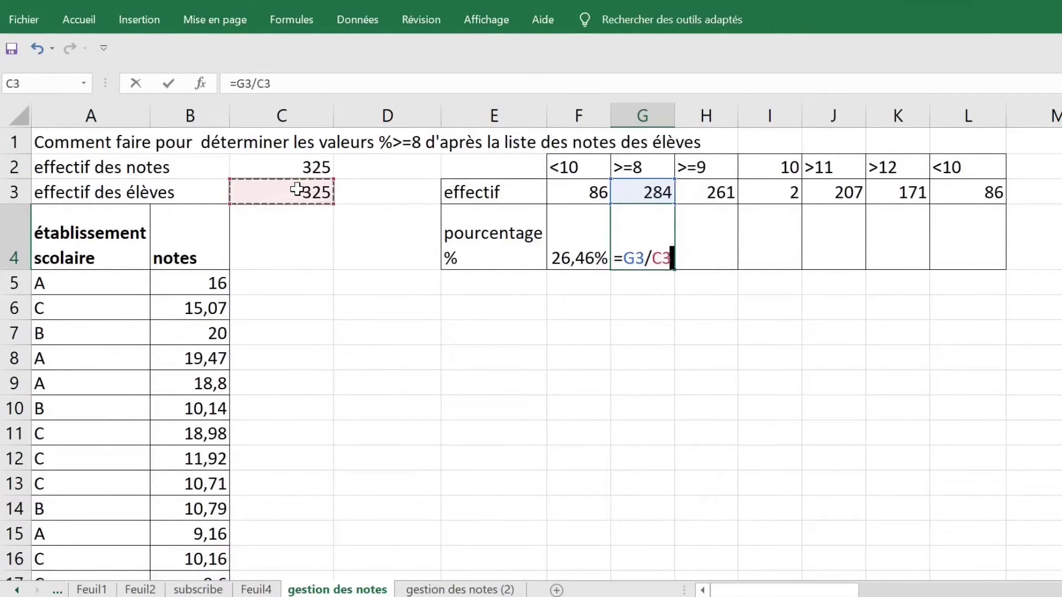
{"action": "key", "text": "Return"}
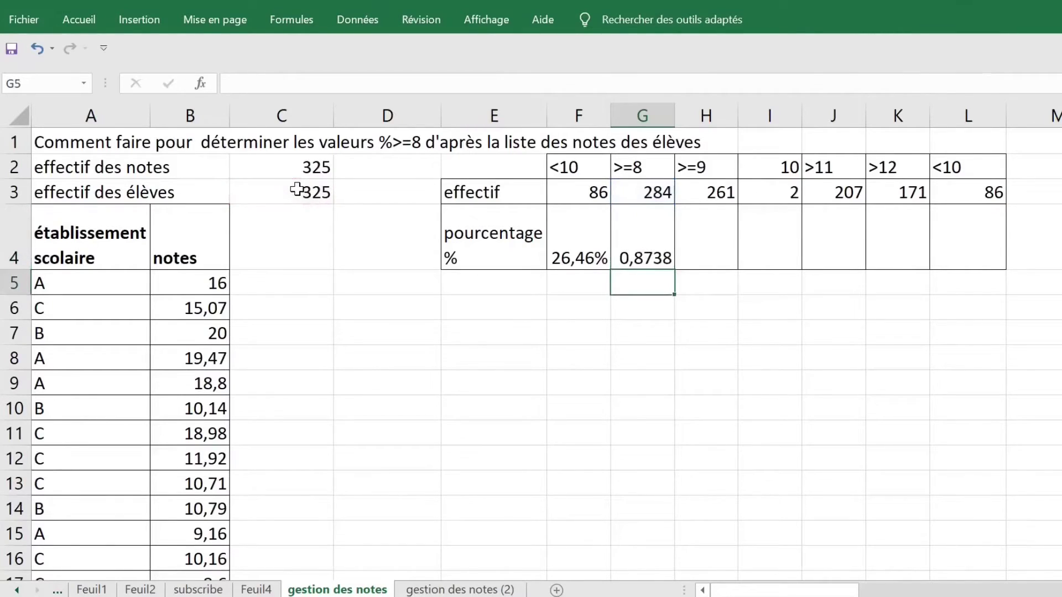
Copy the percentage format of F4 onto G4 with the format painter.
{"action": "left_click", "coordinate": [646, 250]}
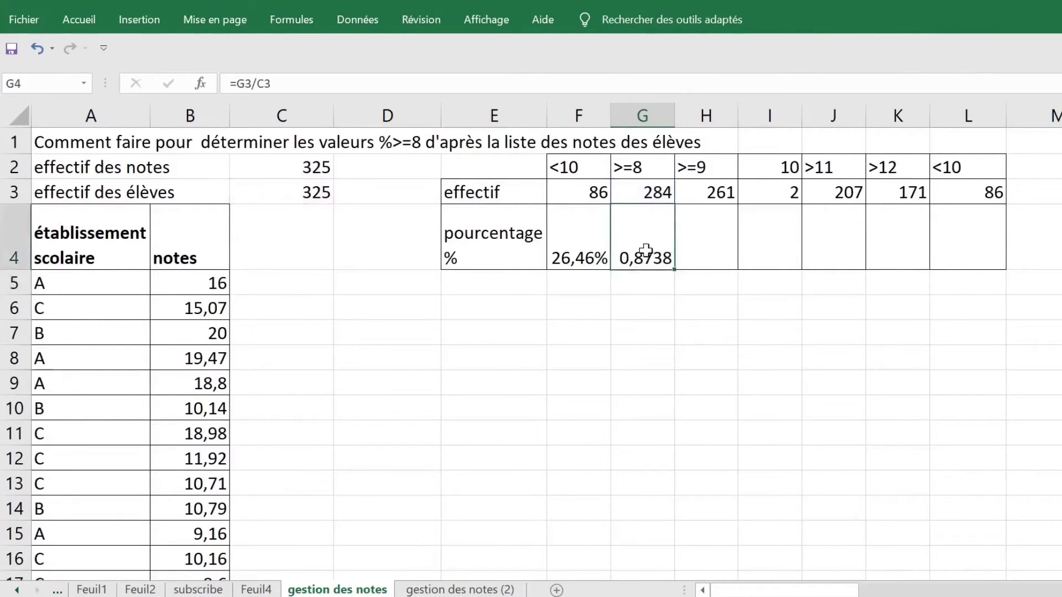
{"action": "left_click", "coordinate": [589, 249]}
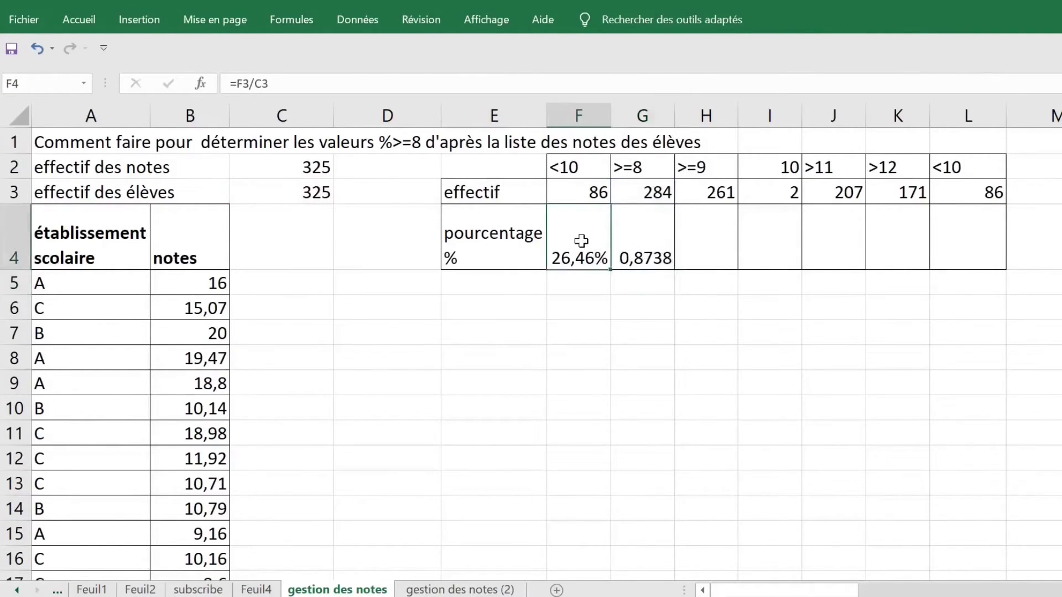
{"action": "left_click", "coordinate": [86, 19]}
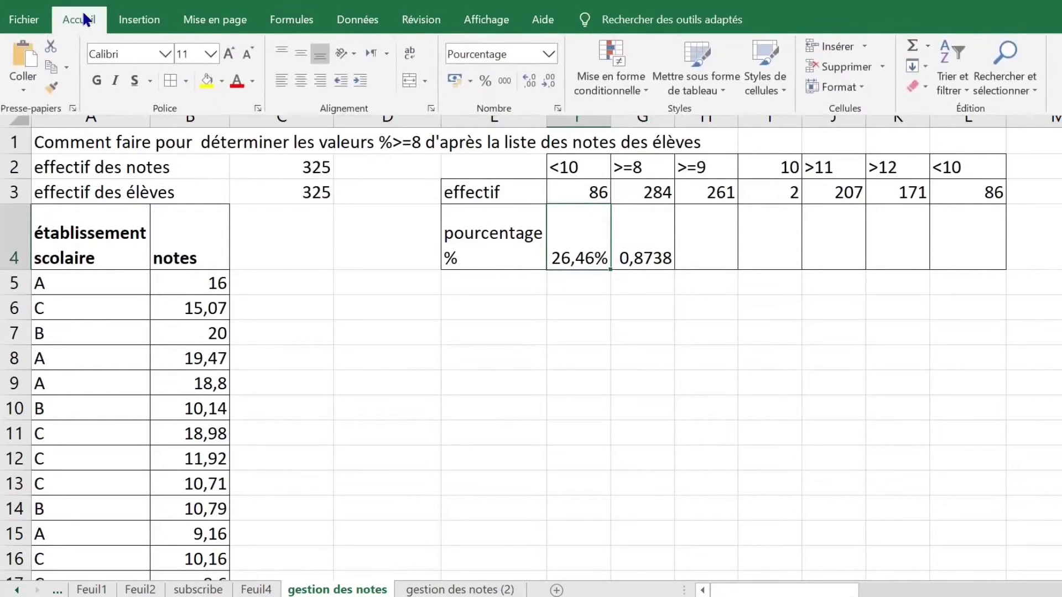
{"action": "left_click", "coordinate": [53, 89]}
{"action": "left_click", "coordinate": [640, 231]}
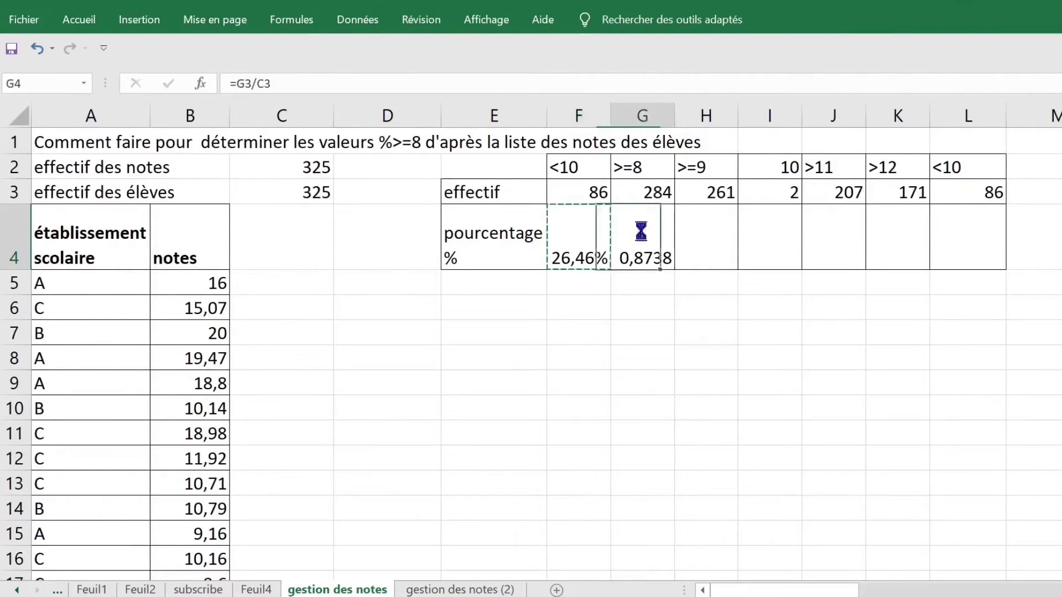
Try to extend the G4 percentage formula into H4, and inspect the cell references it uses there.
{"action": "left_click", "coordinate": [711, 244]}
{"action": "left_click", "coordinate": [633, 240]}
{"action": "left_click_drag", "start_coordinate": [674, 270], "coordinate": [714, 271]}
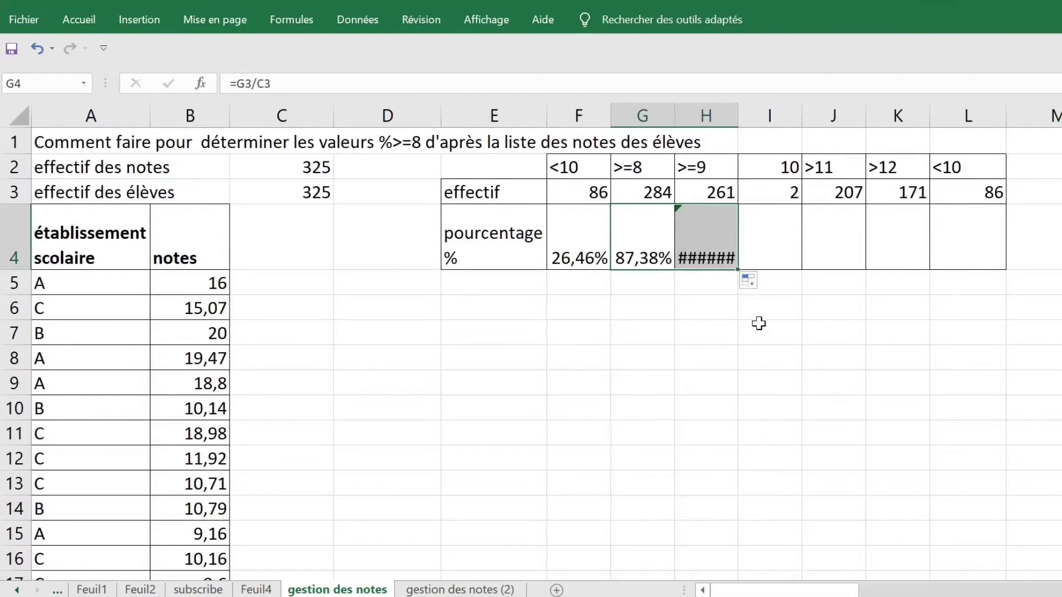
{"action": "left_click", "coordinate": [713, 251]}
{"action": "double_click", "coordinate": [711, 254]}
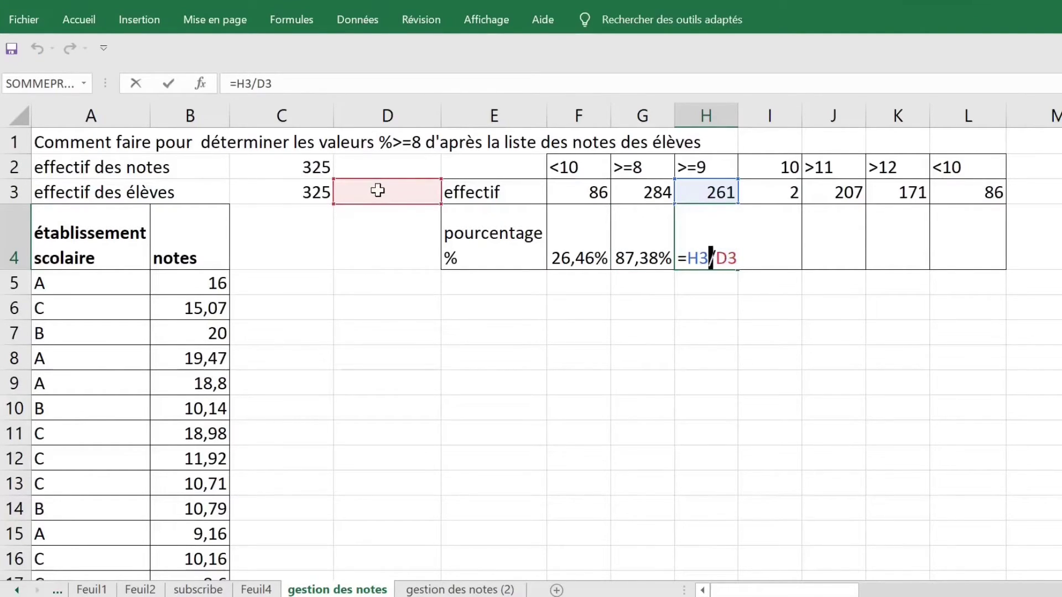
{"action": "key", "text": "Escape"}
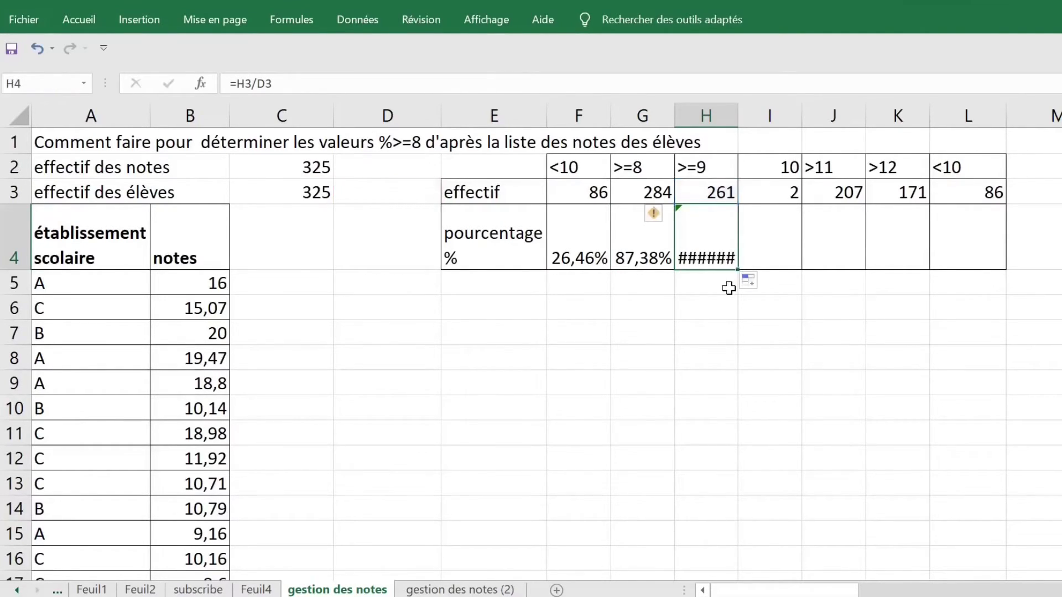
Clear the percentage formulas from H4 and G4.
{"action": "key", "text": "Delete"}
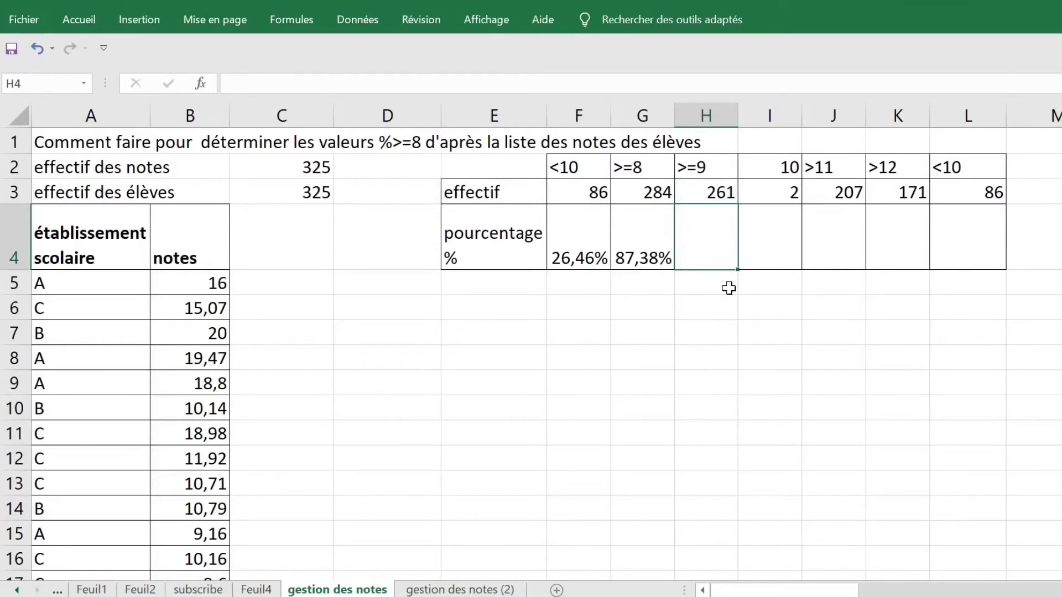
{"action": "left_click", "coordinate": [660, 253]}
{"action": "key", "text": "Delete"}
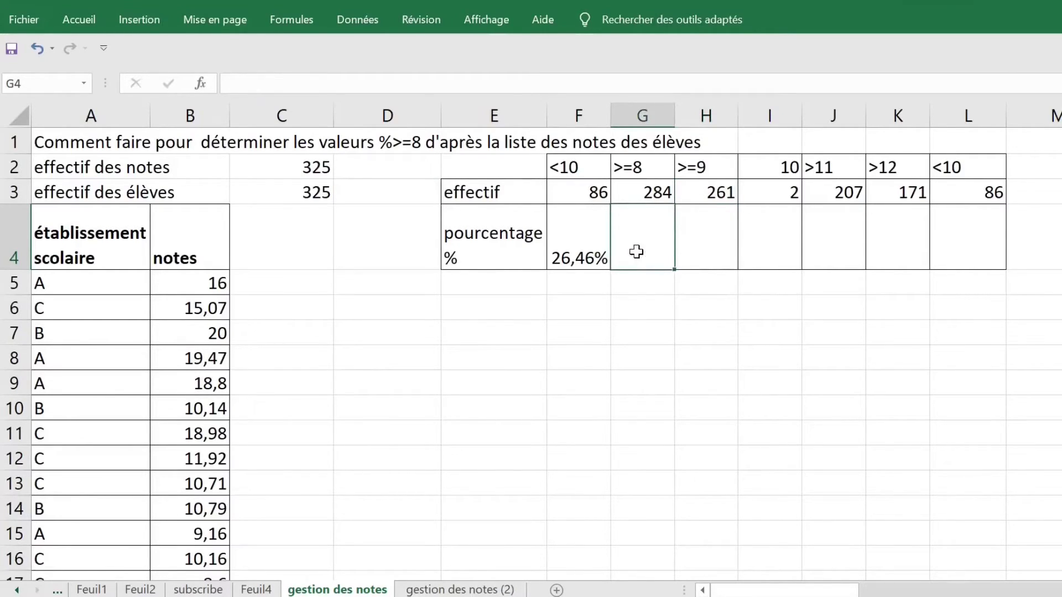
Make the headcount reference absolute in F4 with =F3/$C$3, and copy the formula across the percentage row through L4.
{"action": "left_click", "coordinate": [559, 246]}
{"action": "double_click", "coordinate": [586, 246]}
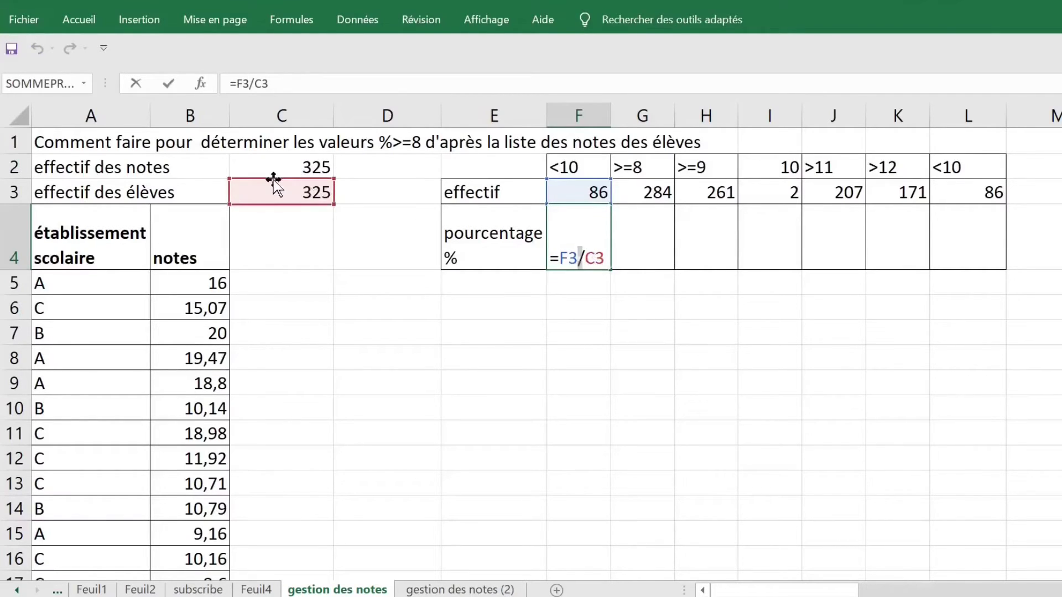
{"action": "left_click", "coordinate": [594, 254]}
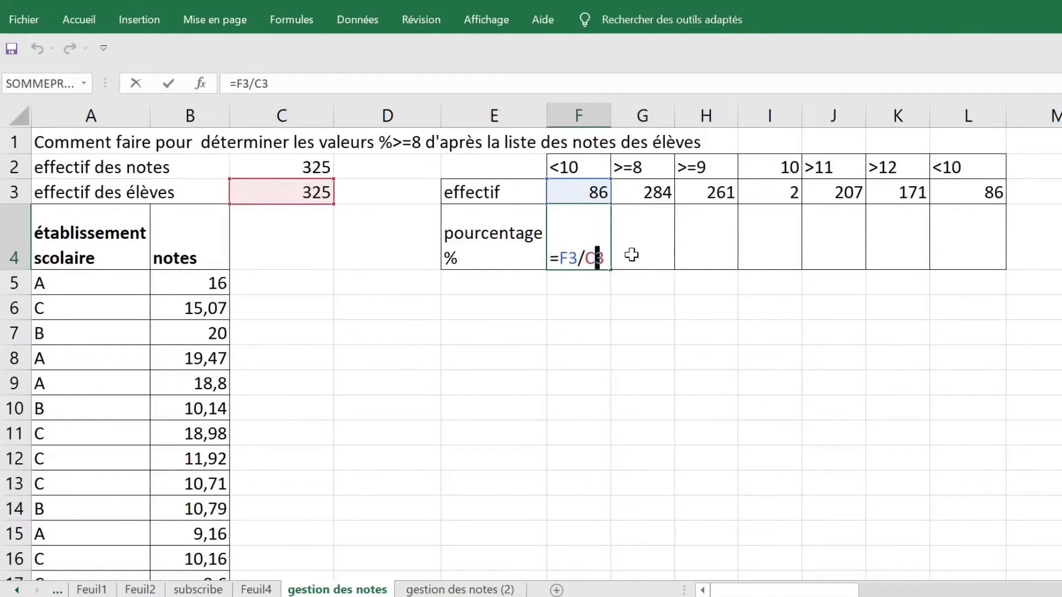
{"action": "key", "text": "F4"}
{"action": "key", "text": "ctrl+Return"}
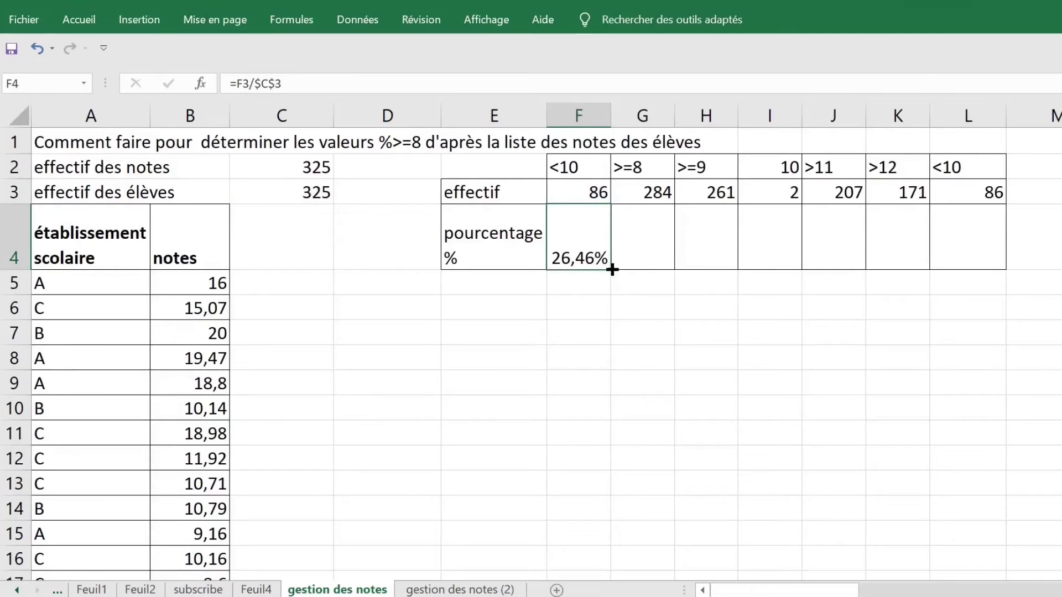
{"action": "left_click_drag", "start_coordinate": [611, 269], "coordinate": [983, 269]}
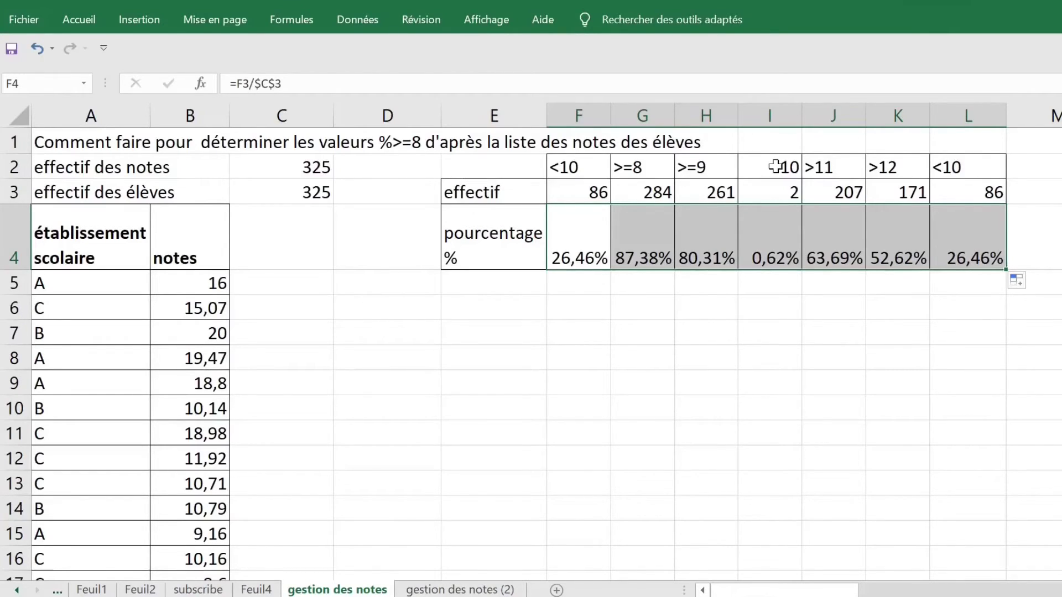
{"action": "left_click", "coordinate": [505, 305]}
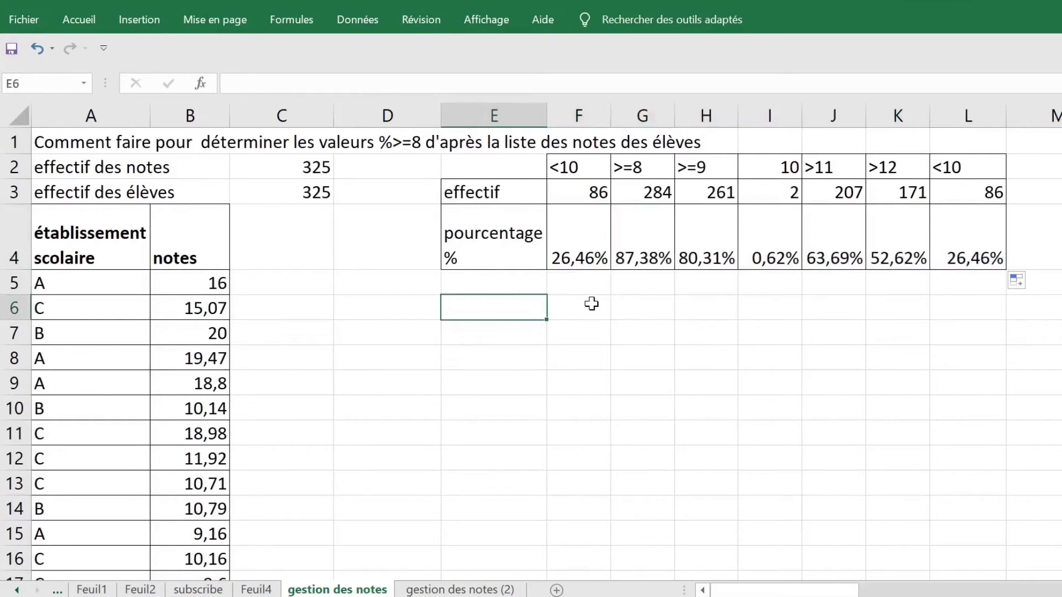
Enter the heading moyenne in M2, beside the last criterion.
{"action": "left_click", "coordinate": [1047, 169]}
{"action": "type", "text": "moyenne"}
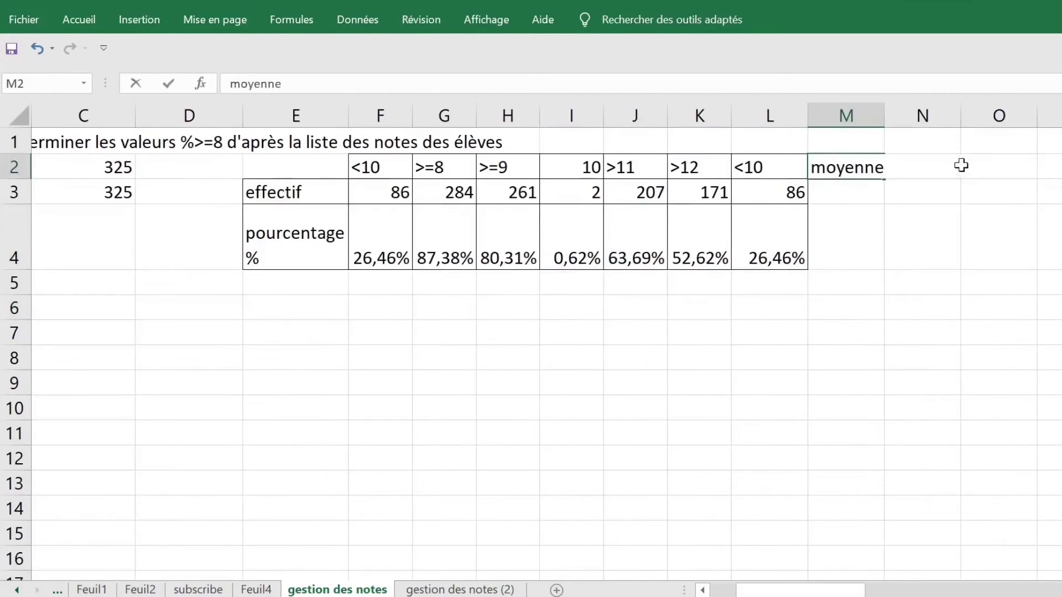
{"action": "left_click", "coordinate": [865, 253]}
Begin an NB.SI formula in M3 with the named range notes as its range argument.
{"action": "key", "text": "Up"}
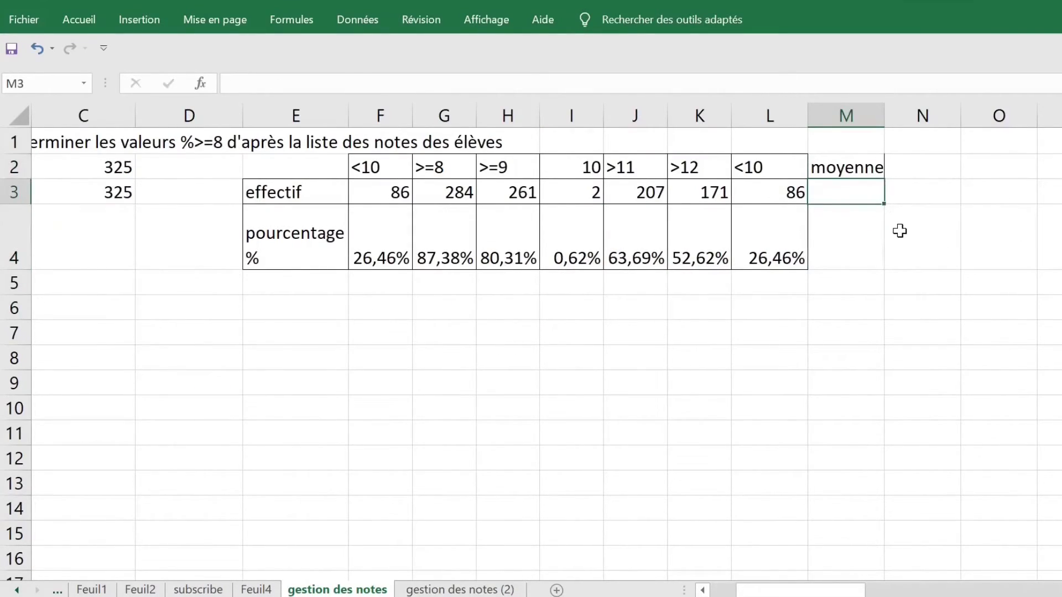
{"action": "type", "text": "="}
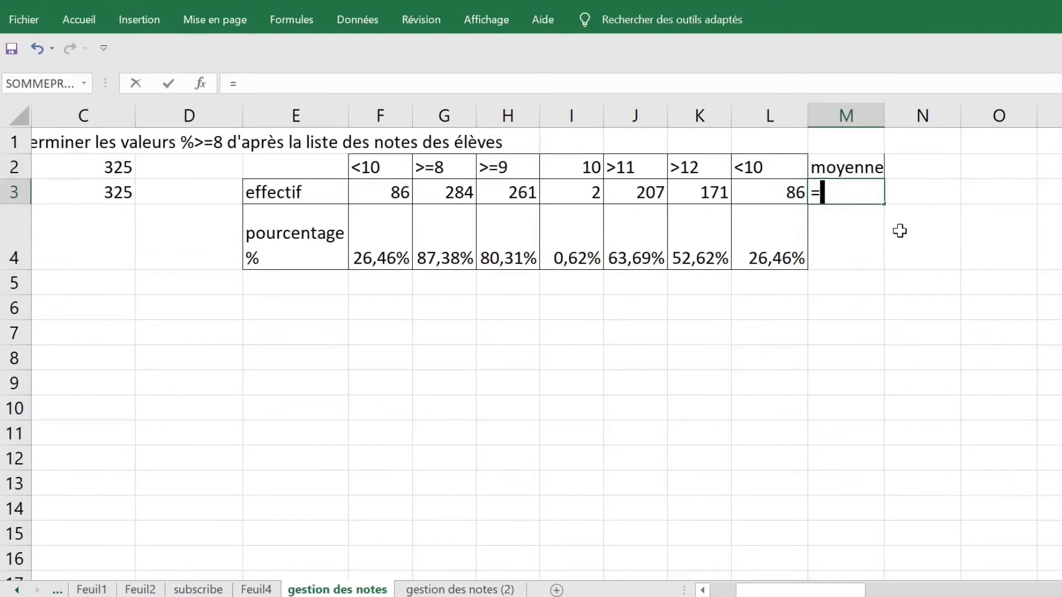
{"action": "type", "text": "nb.si"}
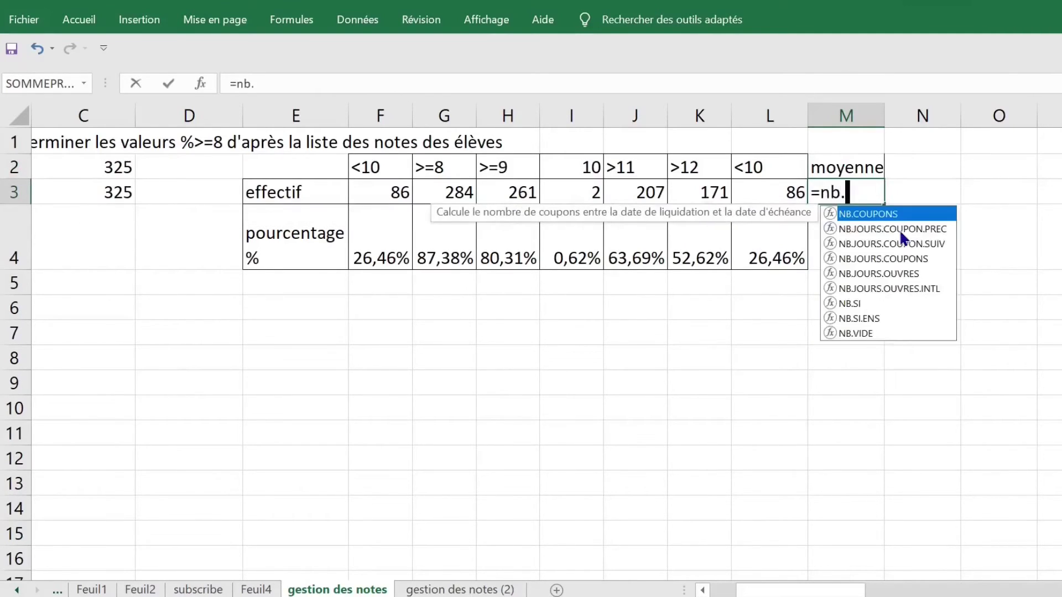
{"action": "key", "text": "Tab"}
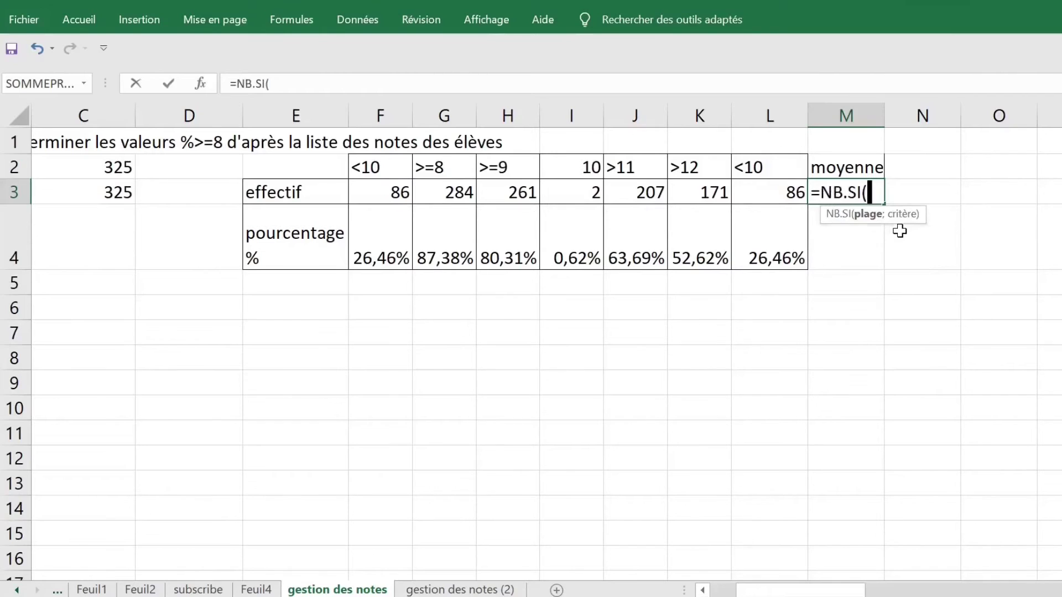
{"action": "key", "text": "F3"}
{"action": "left_click", "coordinate": [569, 259]}
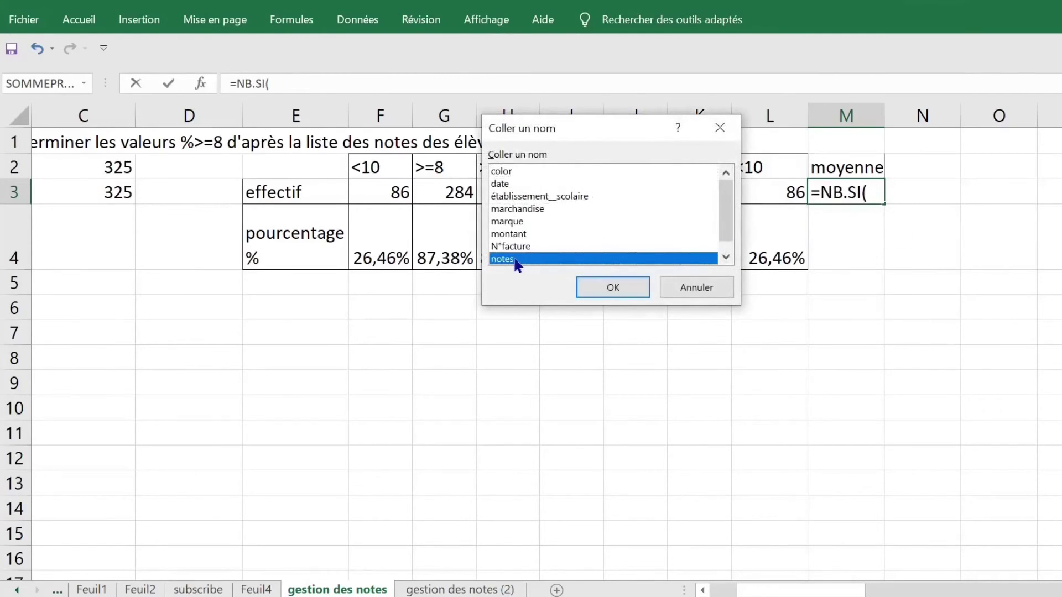
{"action": "double_click", "coordinate": [514, 260]}
{"action": "type", "text": ";"}
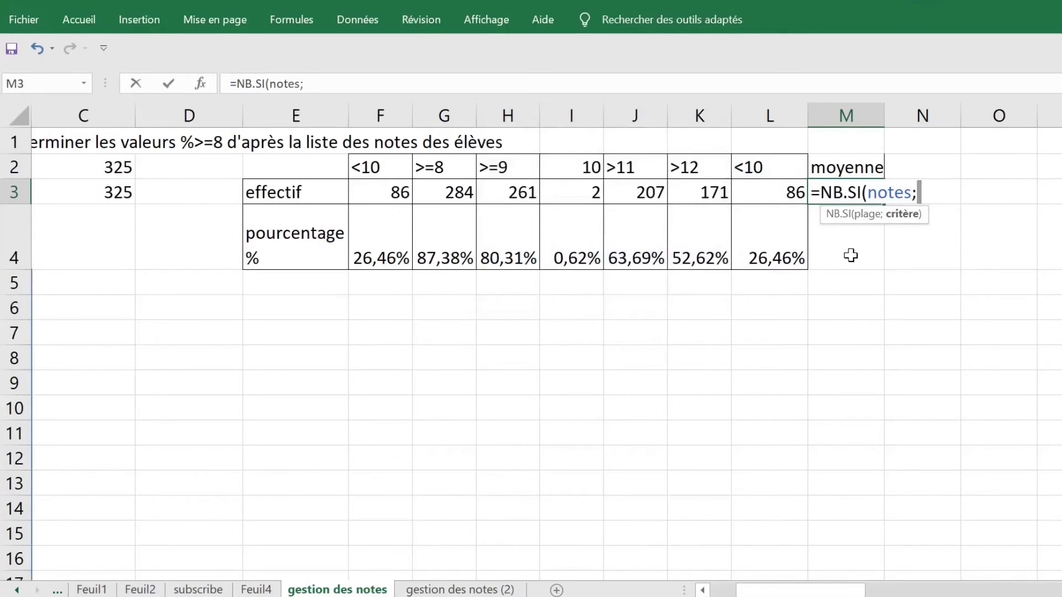
Try to complete the M3 formula with the unquoted criterion, as =NB.SI(notes;>=10).
{"action": "type", "text": "<"}
{"action": "key", "text": "BackSpace"}
{"action": "type", "text": ">=10"}
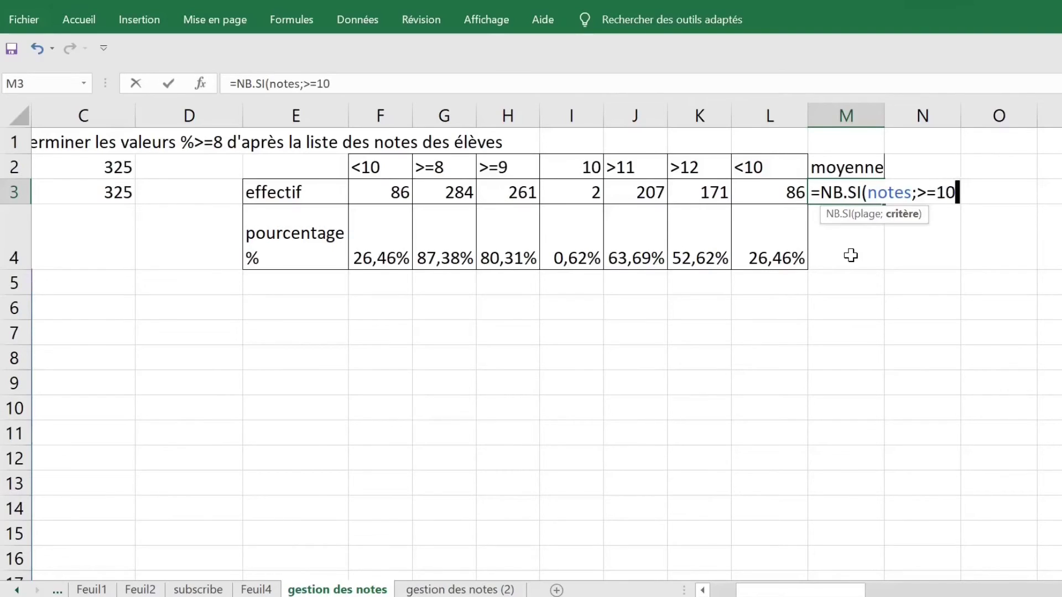
{"action": "type", "text": ")"}
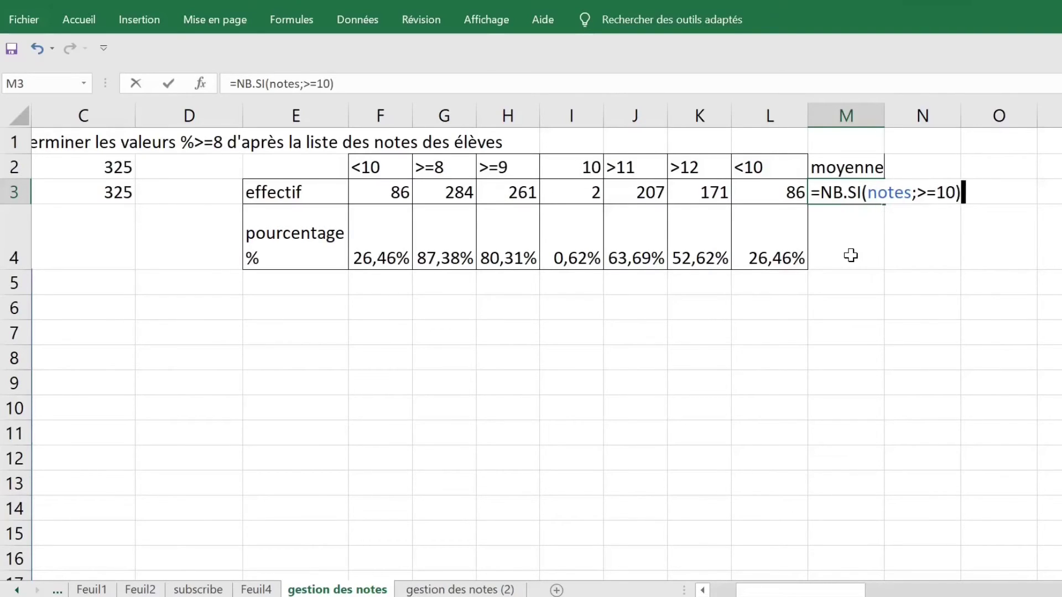
{"action": "key", "text": "Return"}
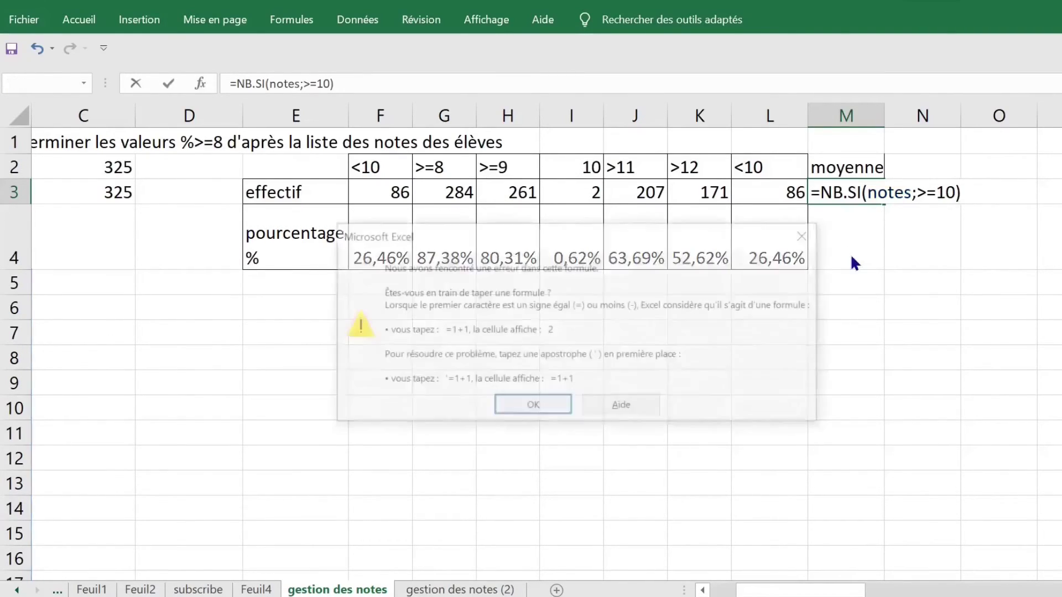
Dismiss the formula error and correct M3 by quoting the criterion, as =NB.SI(notes;">=10").
{"action": "left_click", "coordinate": [532, 407]}
{"action": "left_click_drag", "start_coordinate": [916, 193], "coordinate": [953, 191]}
{"action": "left_click", "coordinate": [917, 190]}
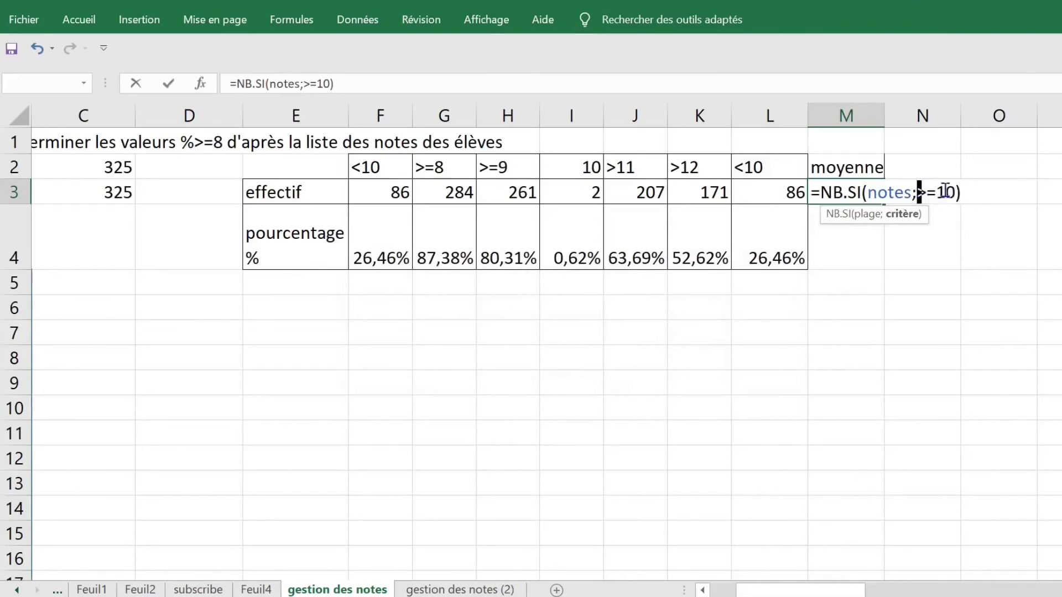
{"action": "type", "text": "\""}
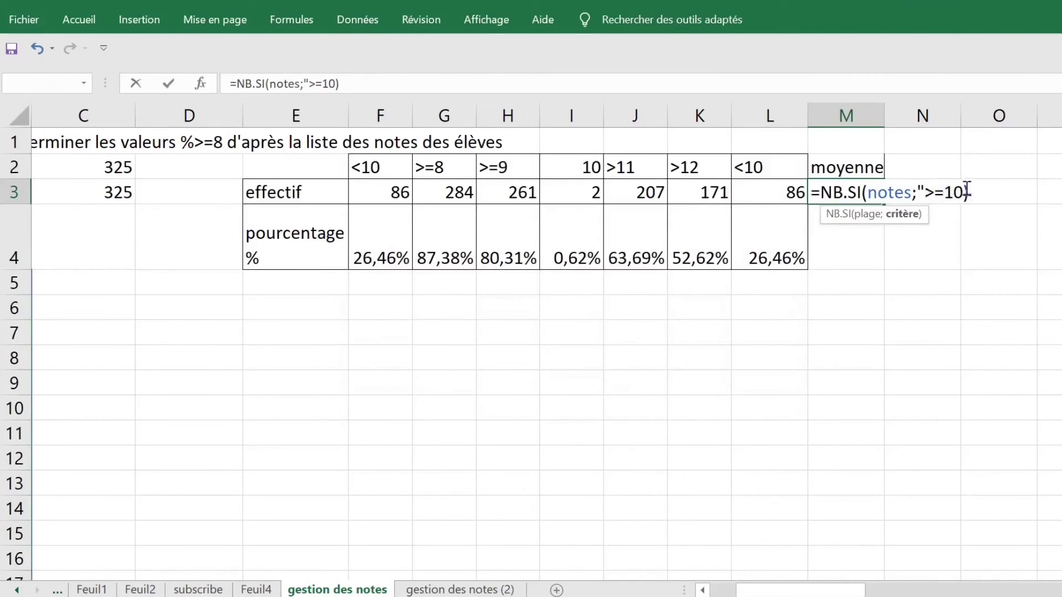
{"action": "left_click", "coordinate": [963, 192]}
{"action": "type", "text": "\""}
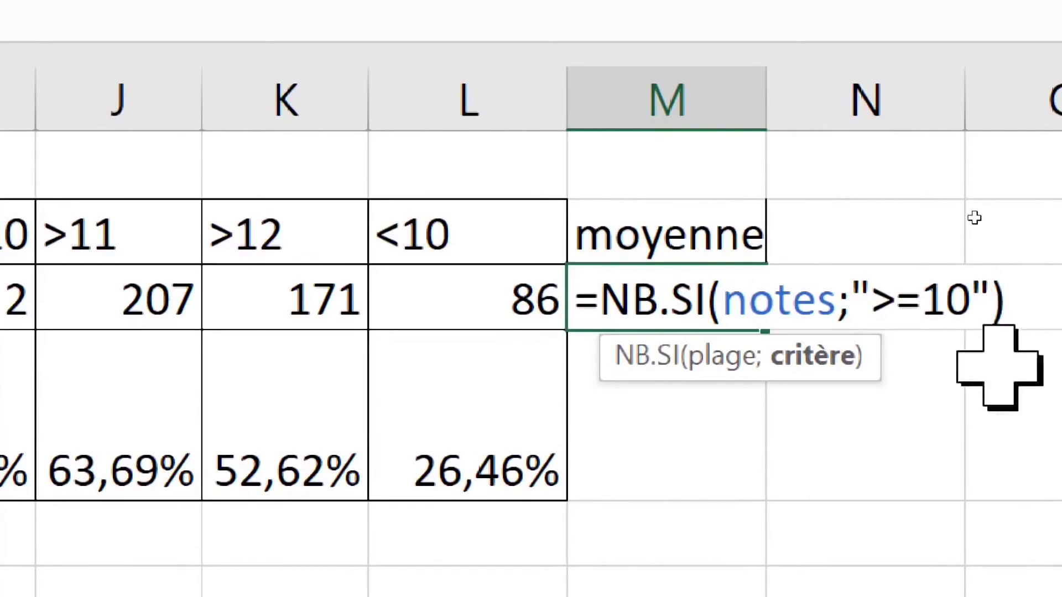
{"action": "left_click_drag", "start_coordinate": [1012, 297], "coordinate": [858, 293]}
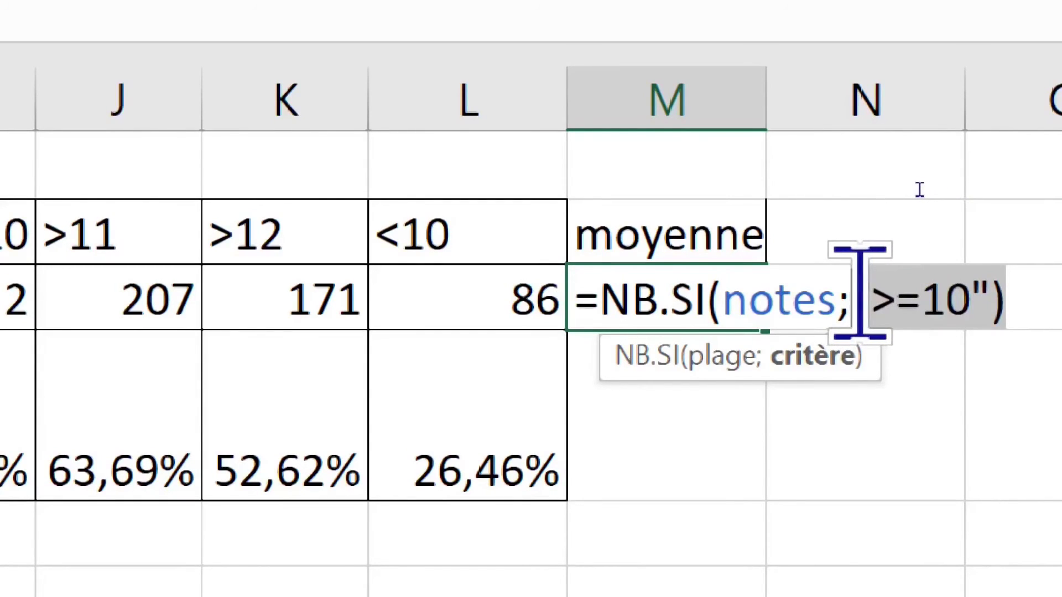
{"action": "left_click", "coordinate": [858, 293]}
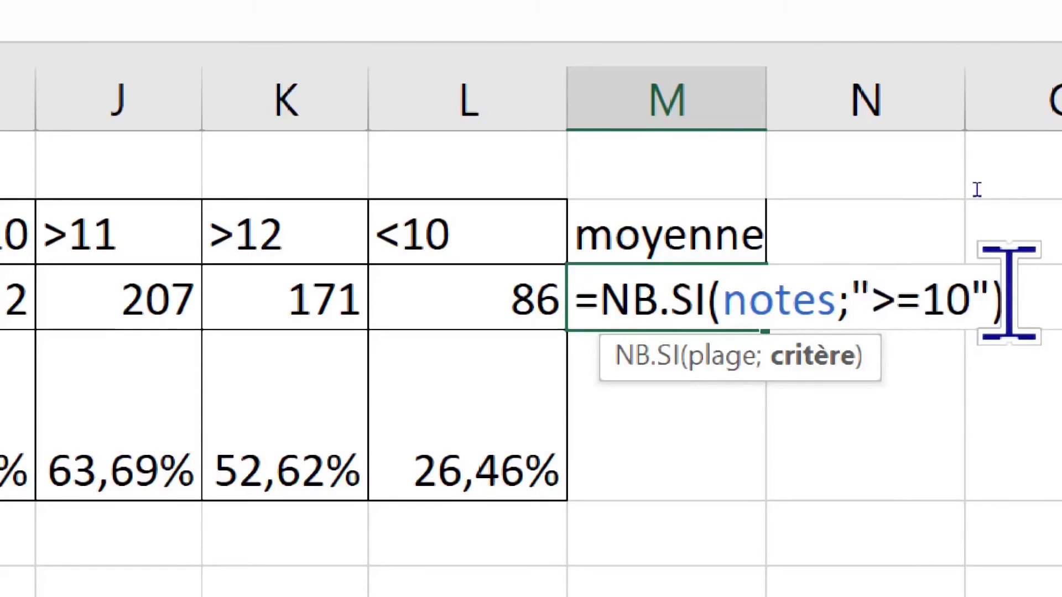
{"action": "key", "text": "Return"}
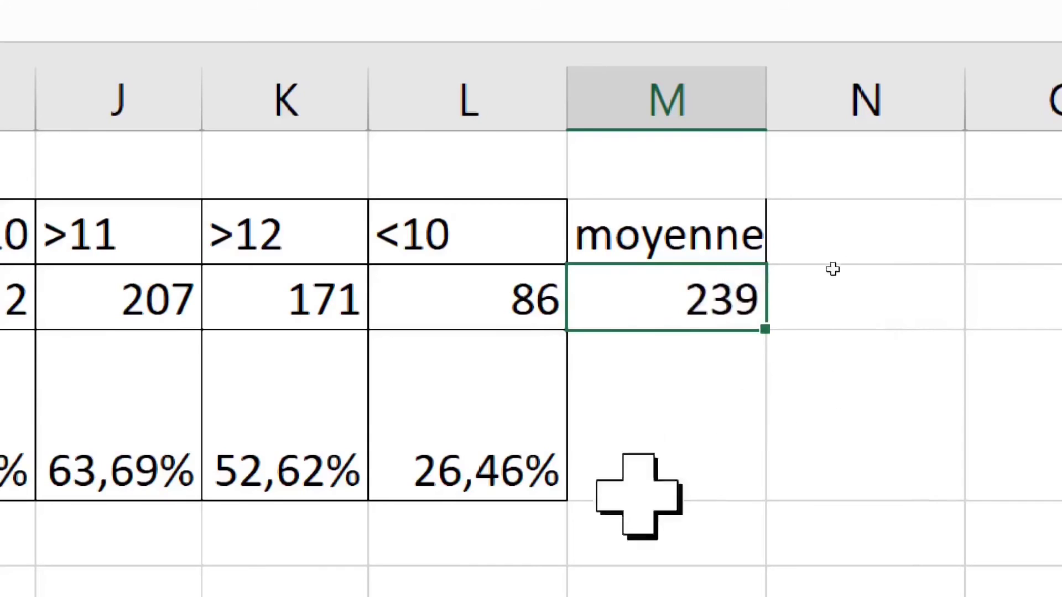
{"action": "left_click", "coordinate": [653, 426]}
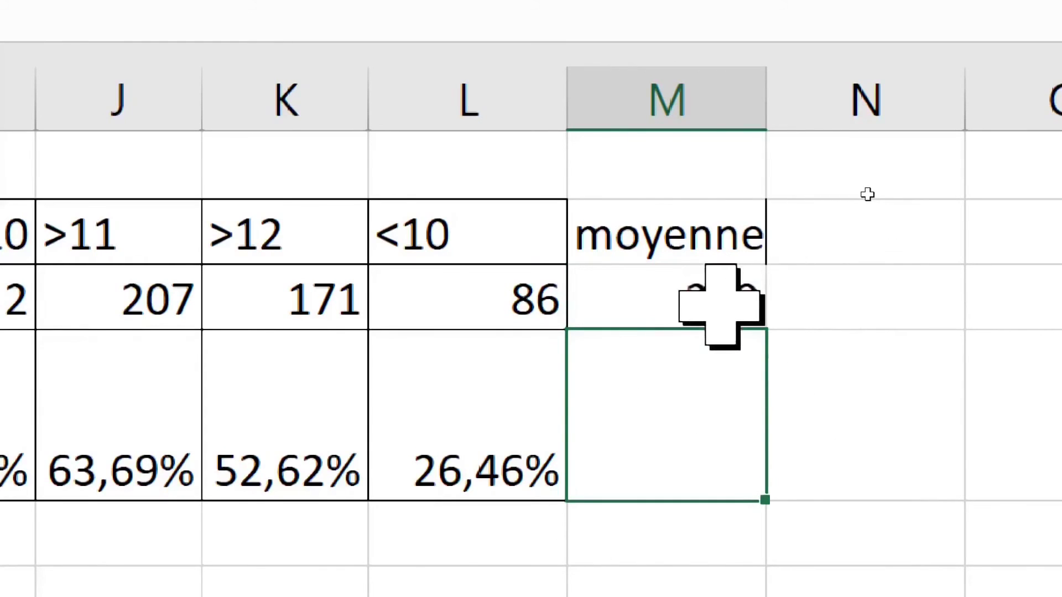
{"action": "type", "text": "="}
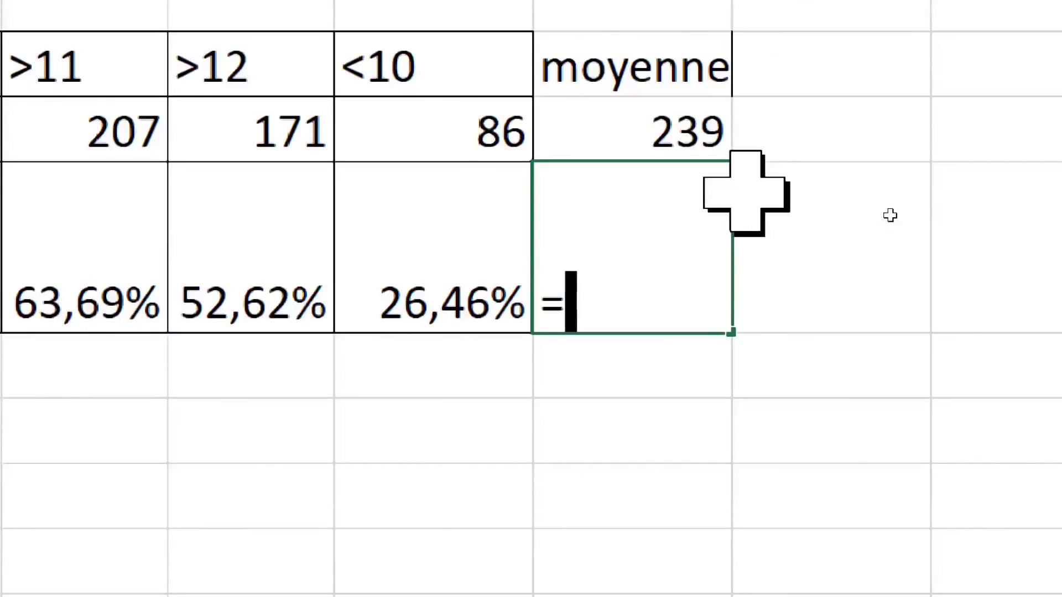
{"action": "left_click", "coordinate": [608, 121]}
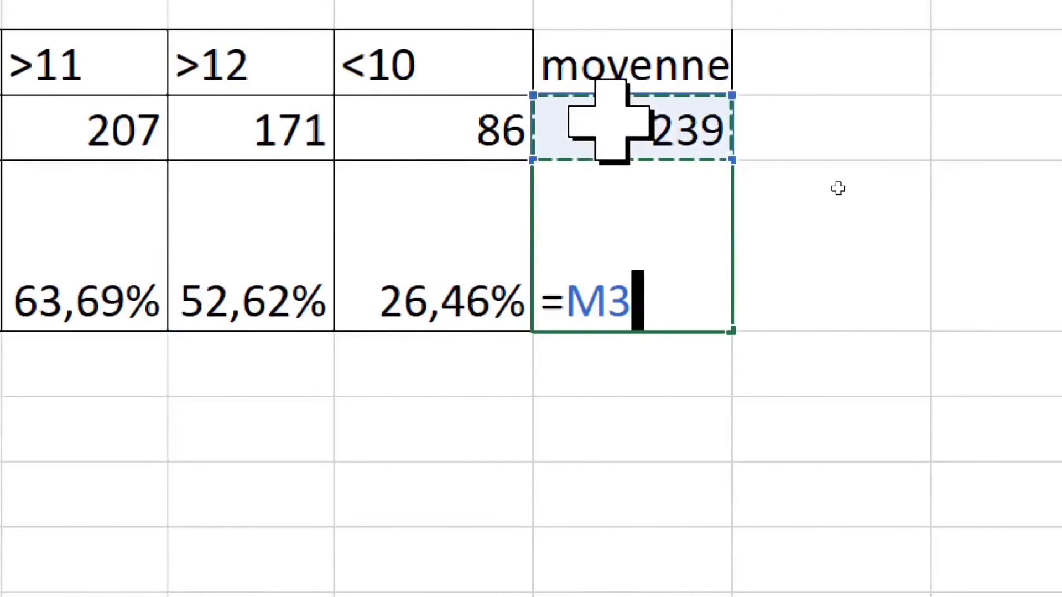
{"action": "type", "text": "/"}
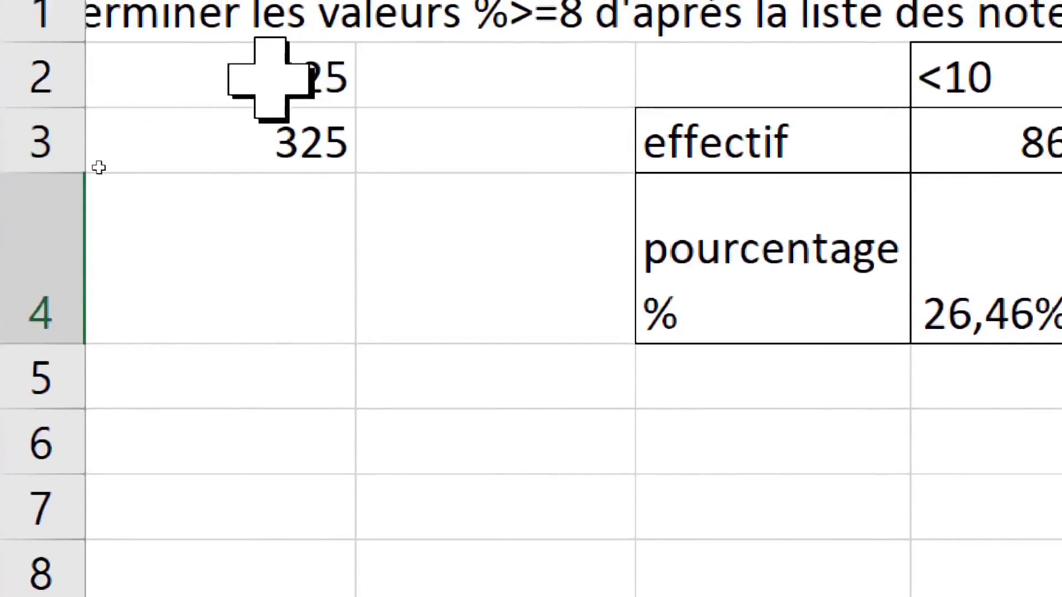
{"action": "left_click", "coordinate": [256, 63]}
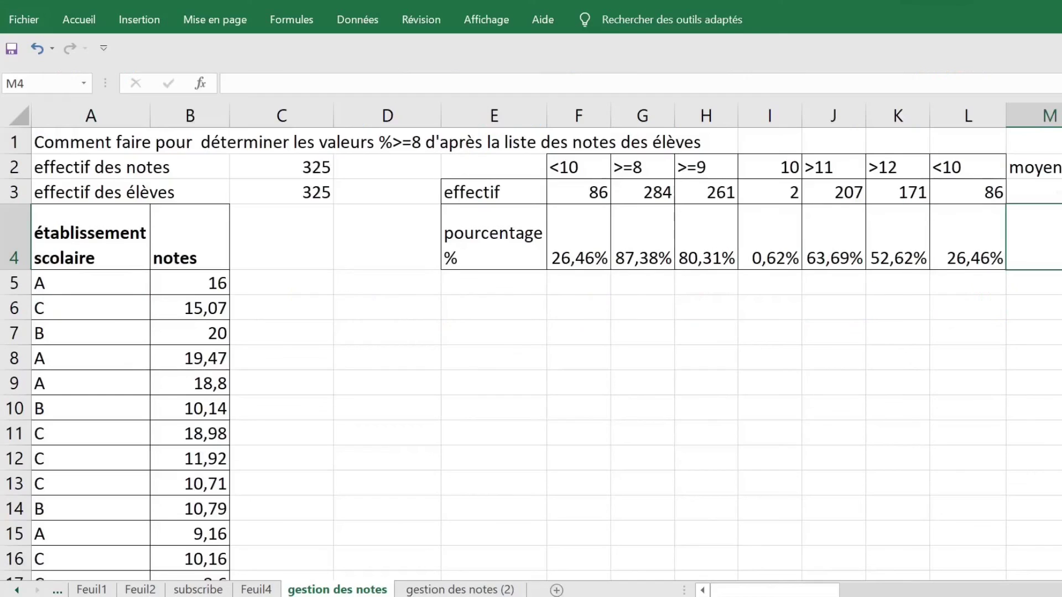
Calculate the moyenne percentage in M4 by dividing its count by the student headcount, with =M3/C3.
{"action": "type", "text": "="}
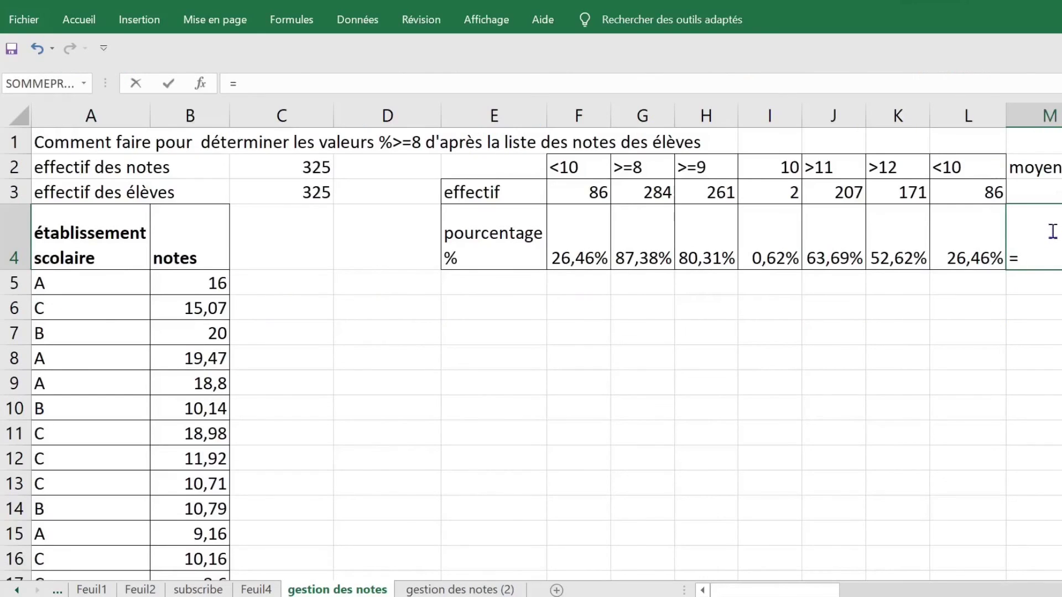
{"action": "left_click", "coordinate": [1041, 194]}
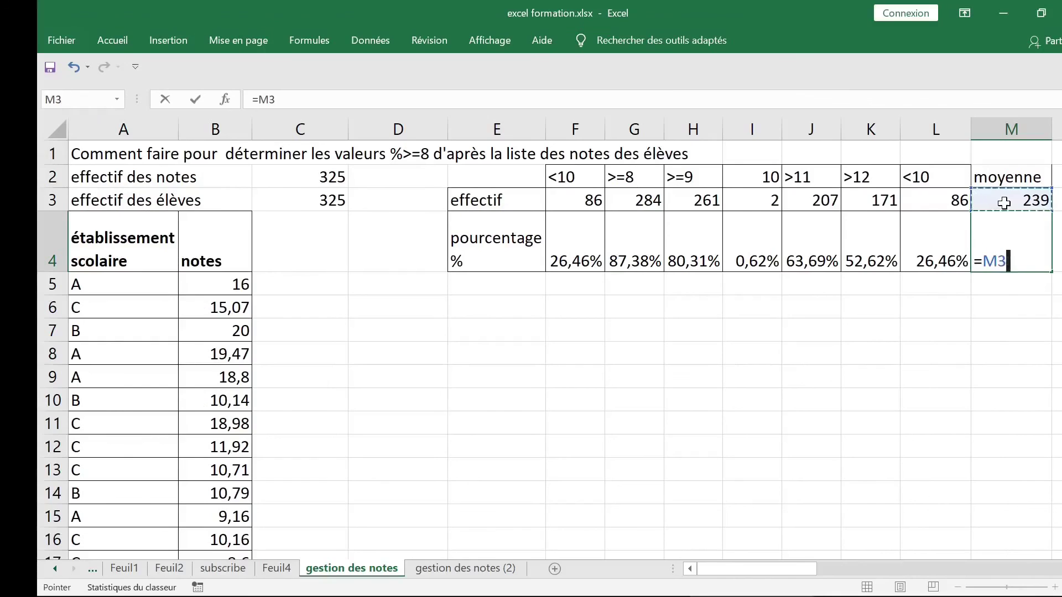
{"action": "type", "text": "/"}
{"action": "left_click", "coordinate": [322, 202]}
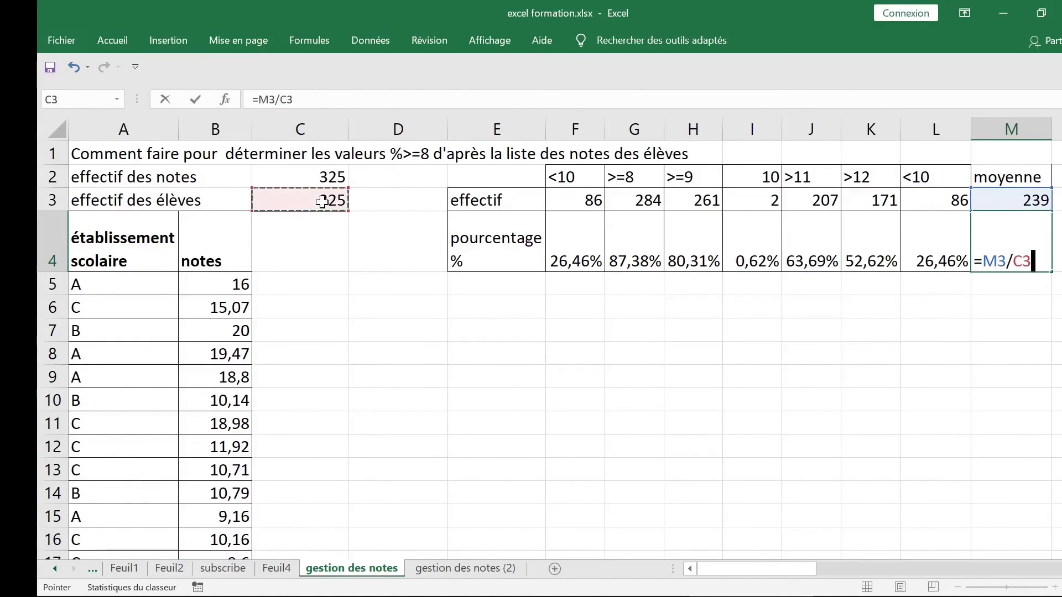
{"action": "key", "text": "Return"}
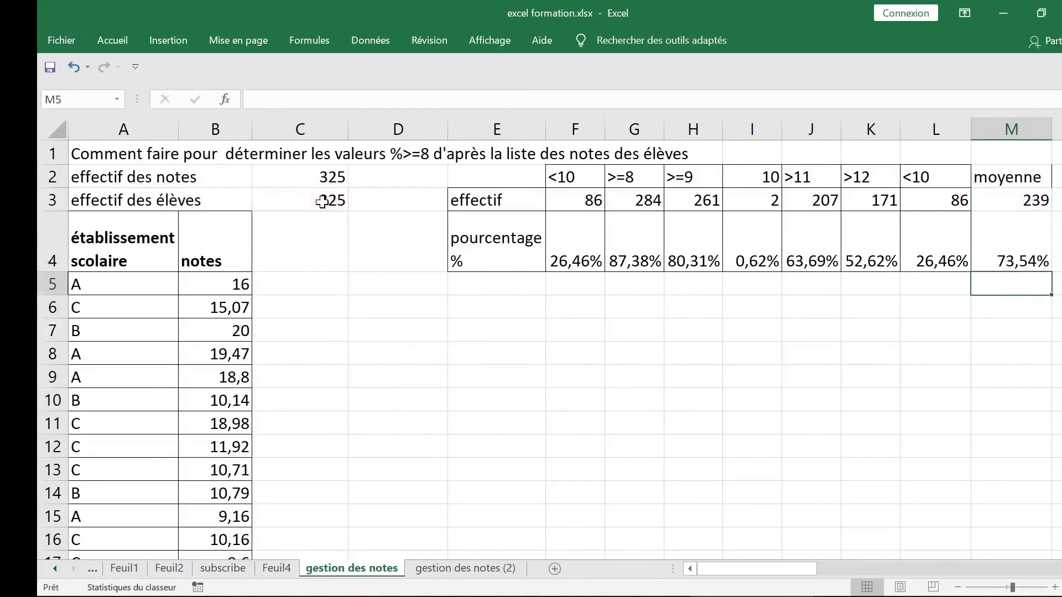
{"action": "left_click", "coordinate": [1023, 260]}
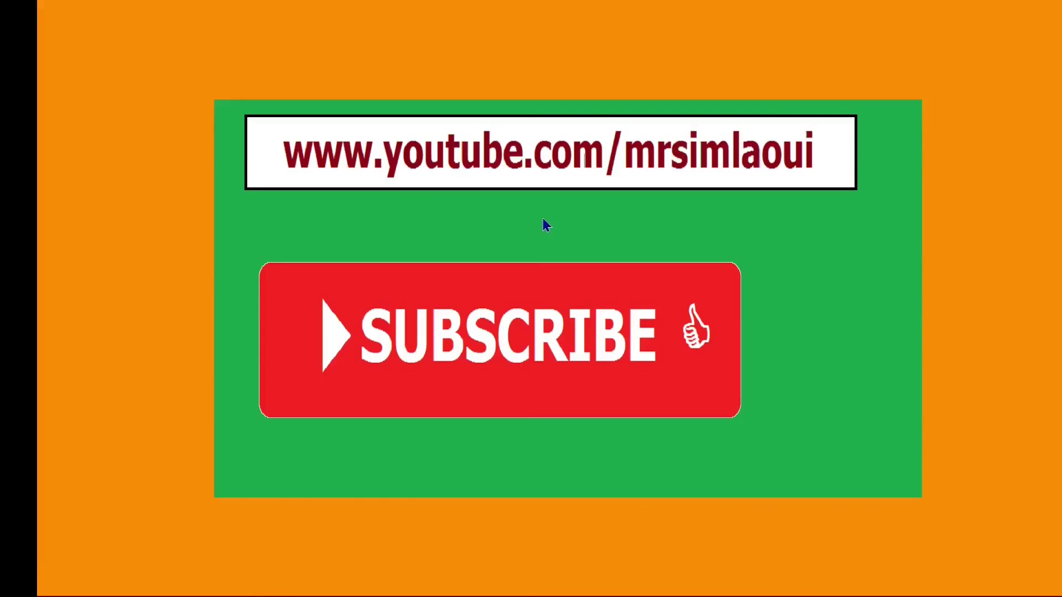